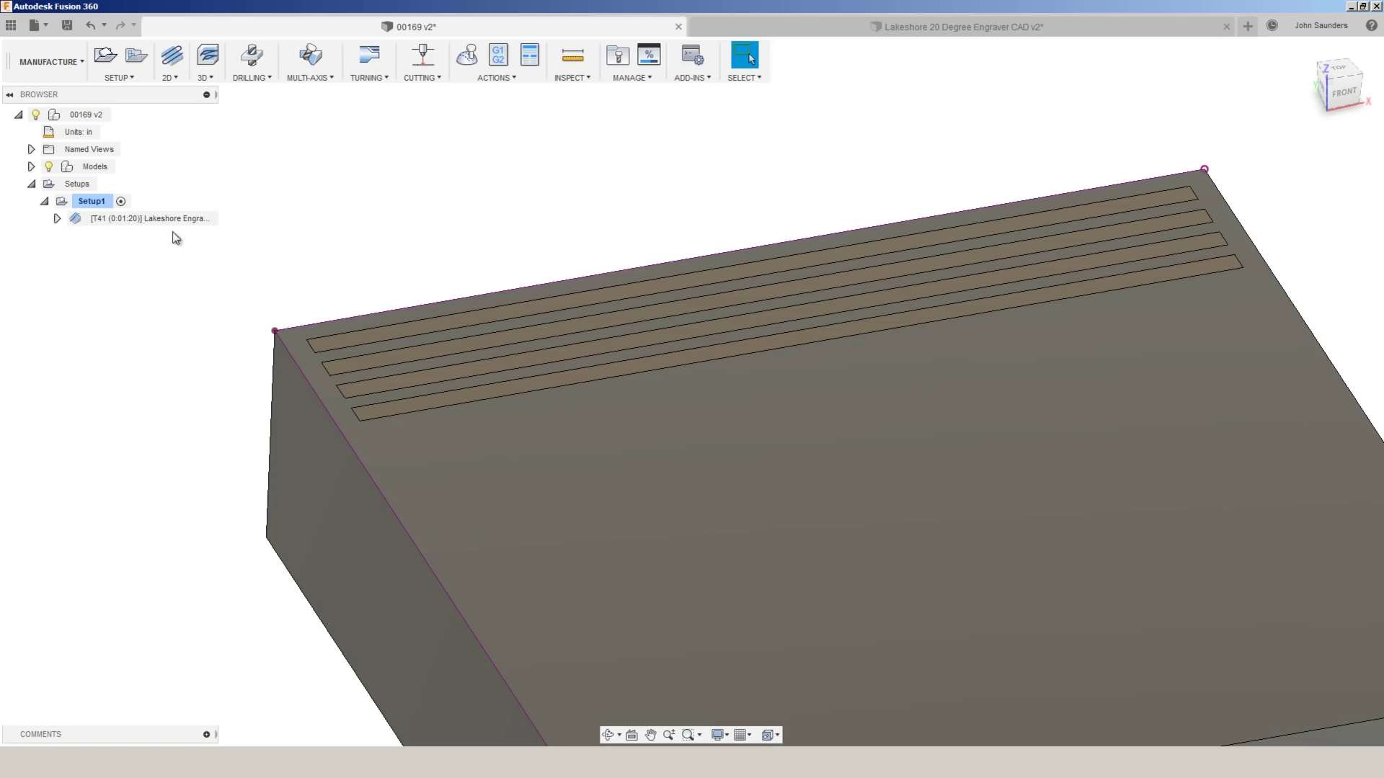
- Edit the 00169 v2 engraver into a 20° chamfer mill with a 0.02 in tip diameter
click(171, 218)
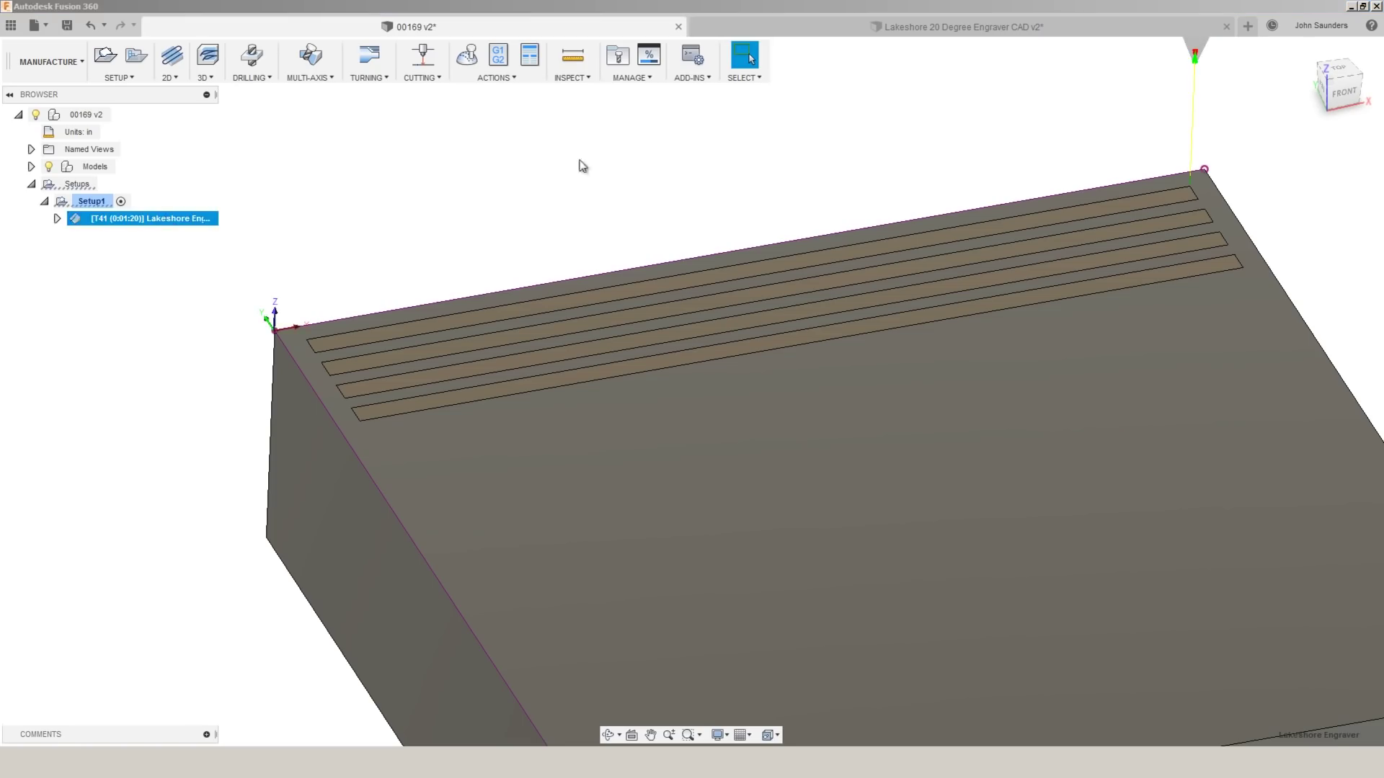
click(618, 57)
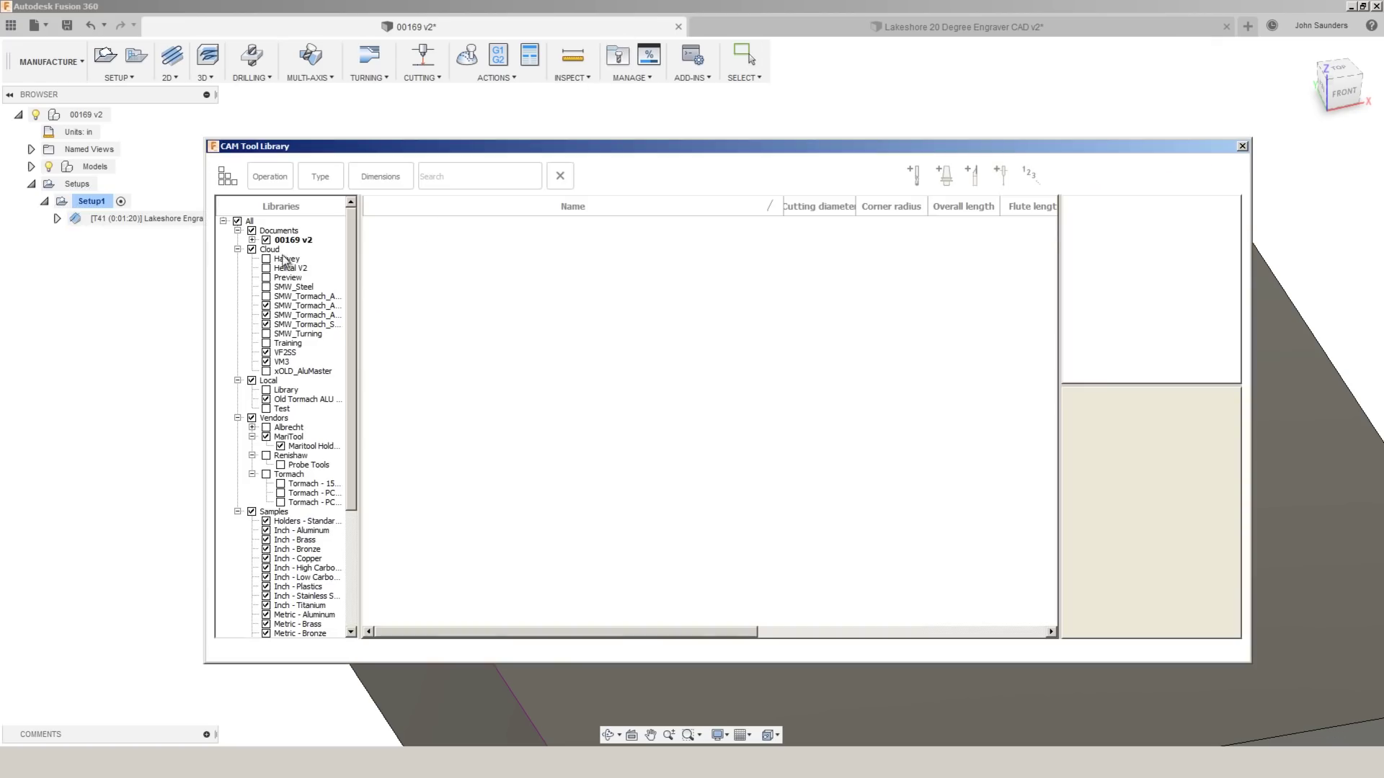
click(292, 240)
click(463, 250)
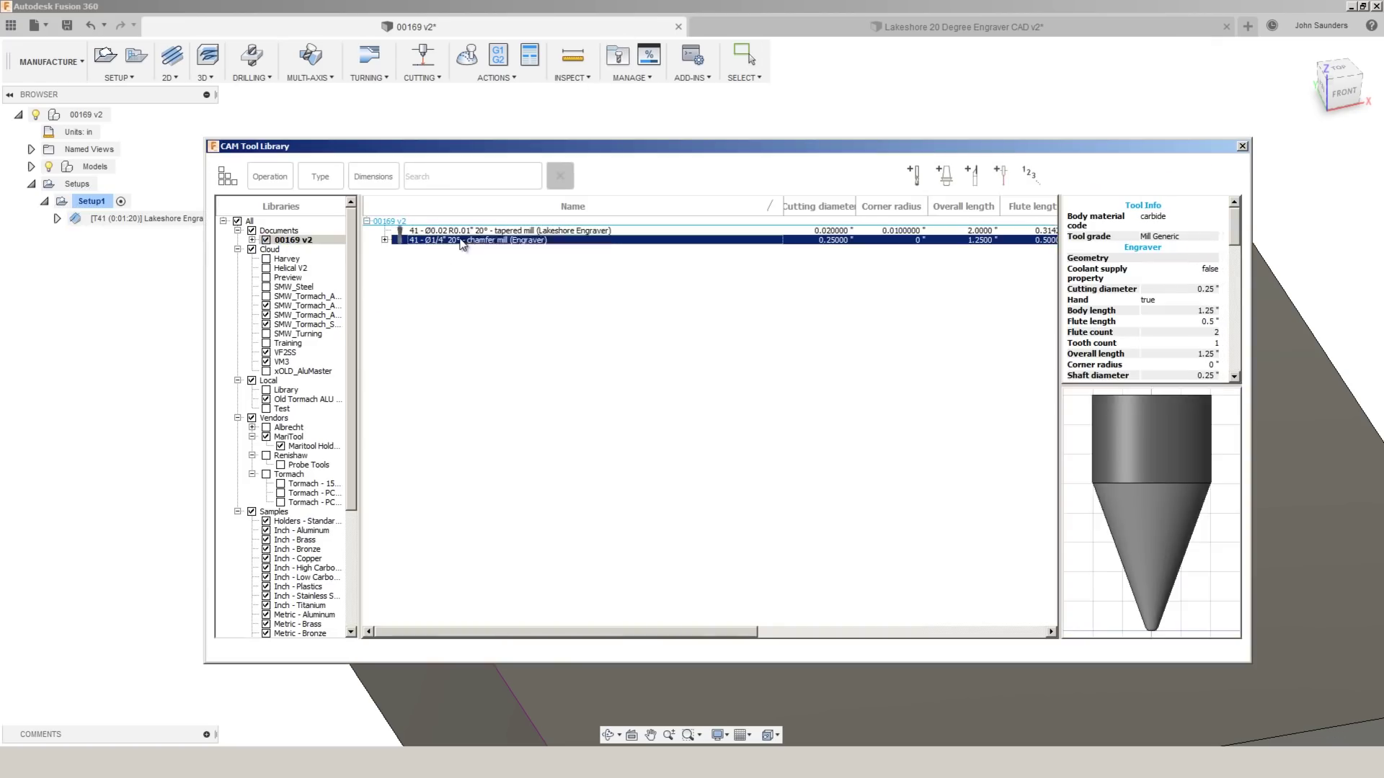
right_click(465, 250)
click(474, 259)
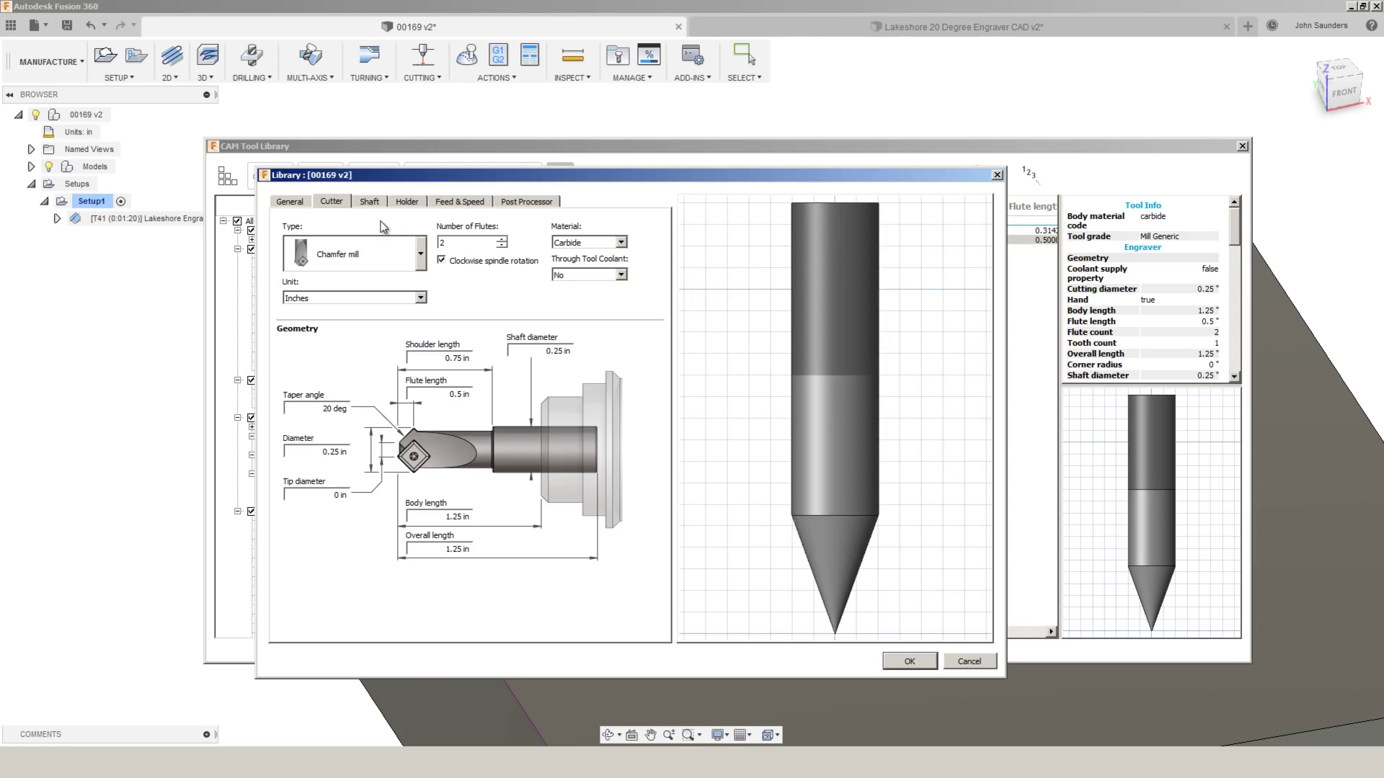
click(385, 254)
click(366, 459)
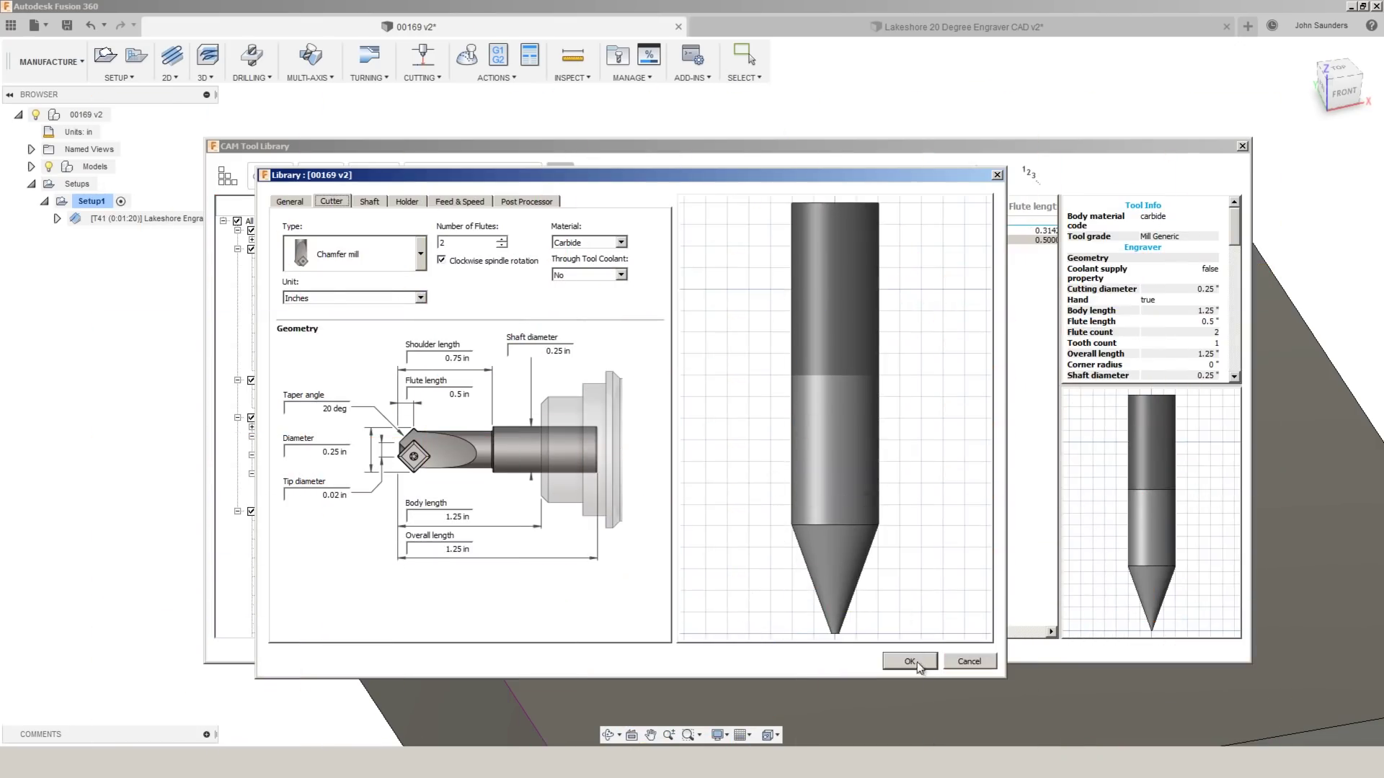
click(918, 665)
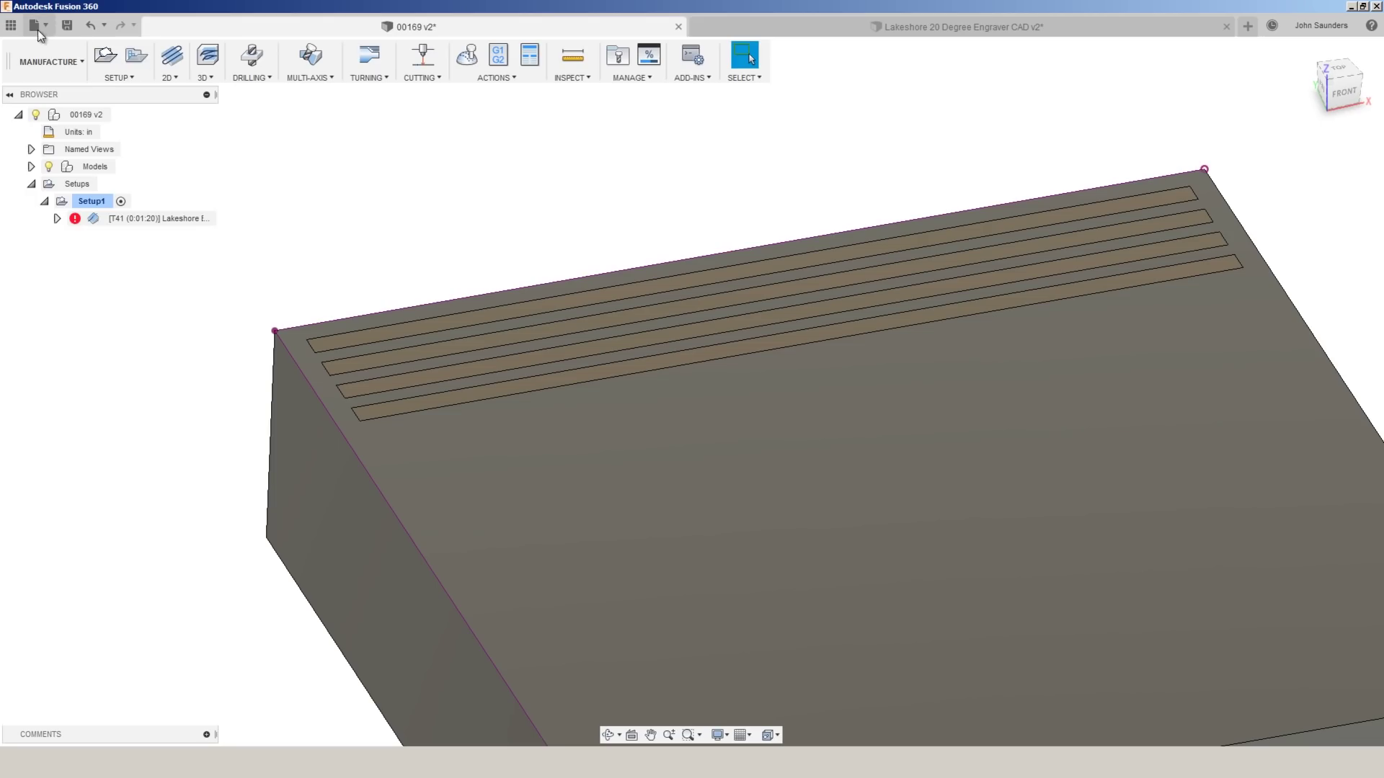
- Start a new design with a sketch on the XY plane, viewed from the front
click(40, 29)
click(57, 47)
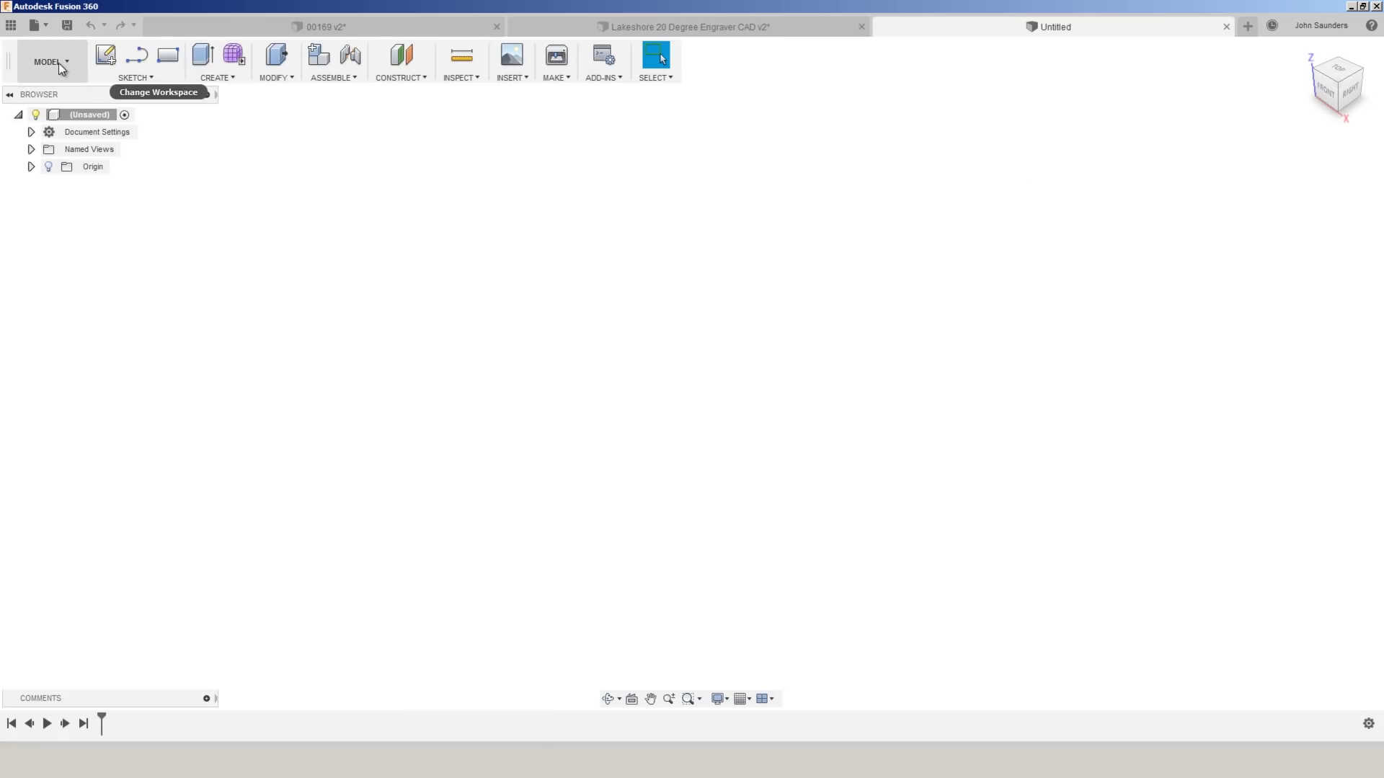
click(147, 79)
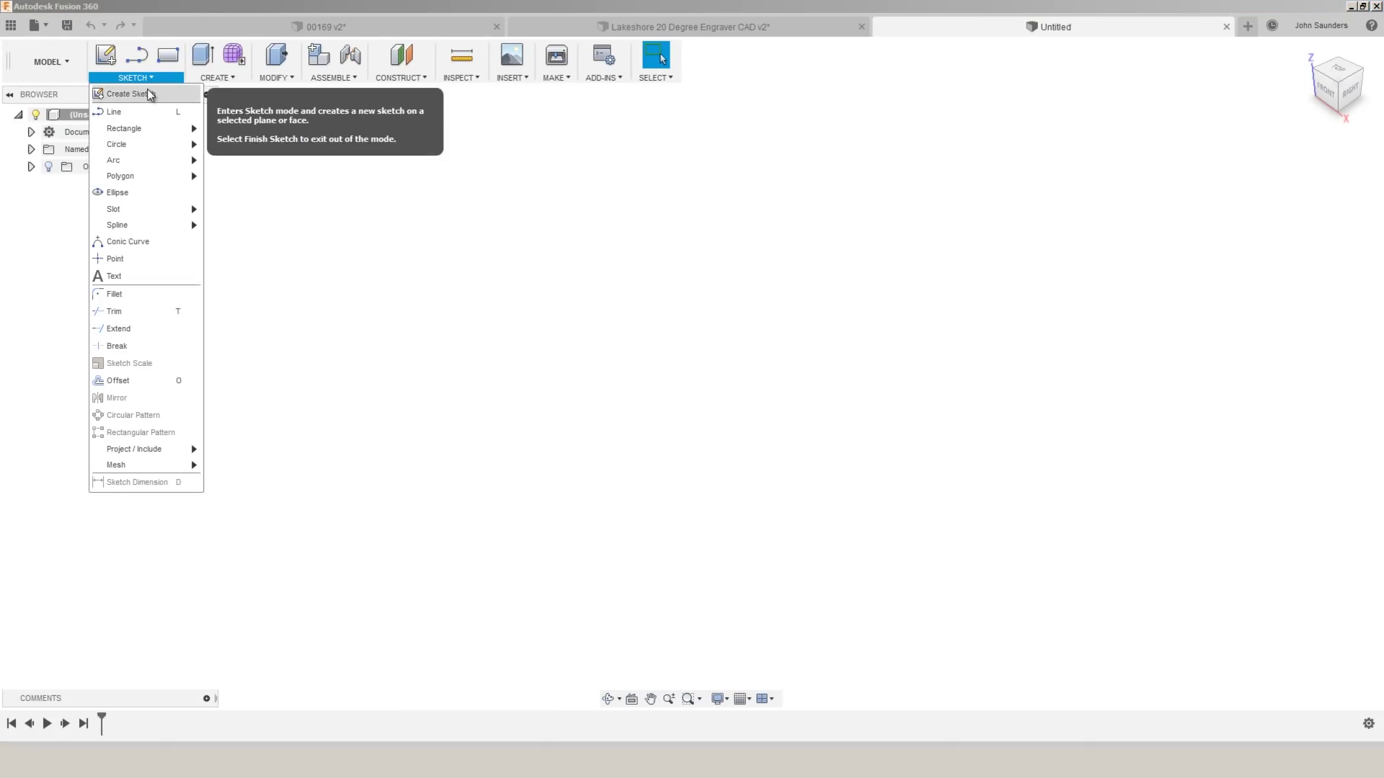
click(150, 93)
click(720, 363)
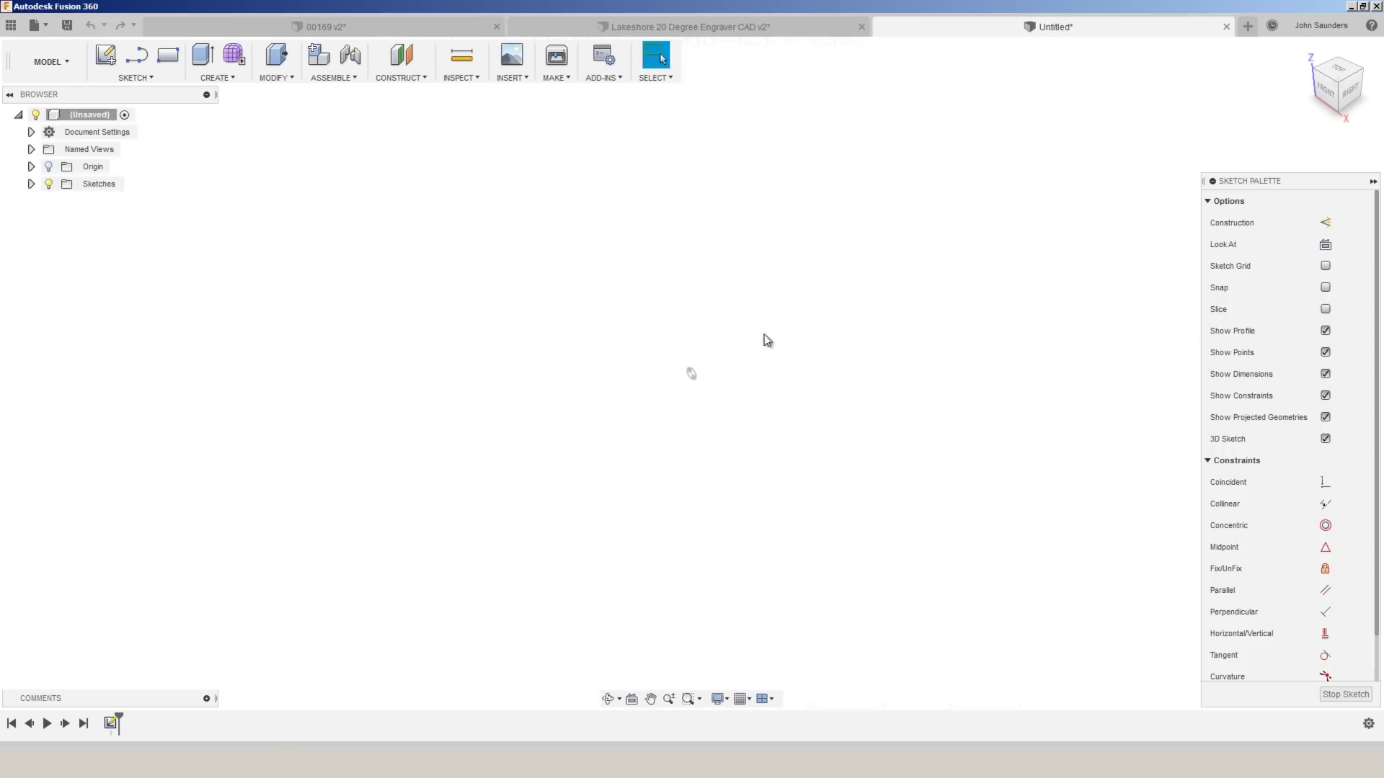
click(1328, 102)
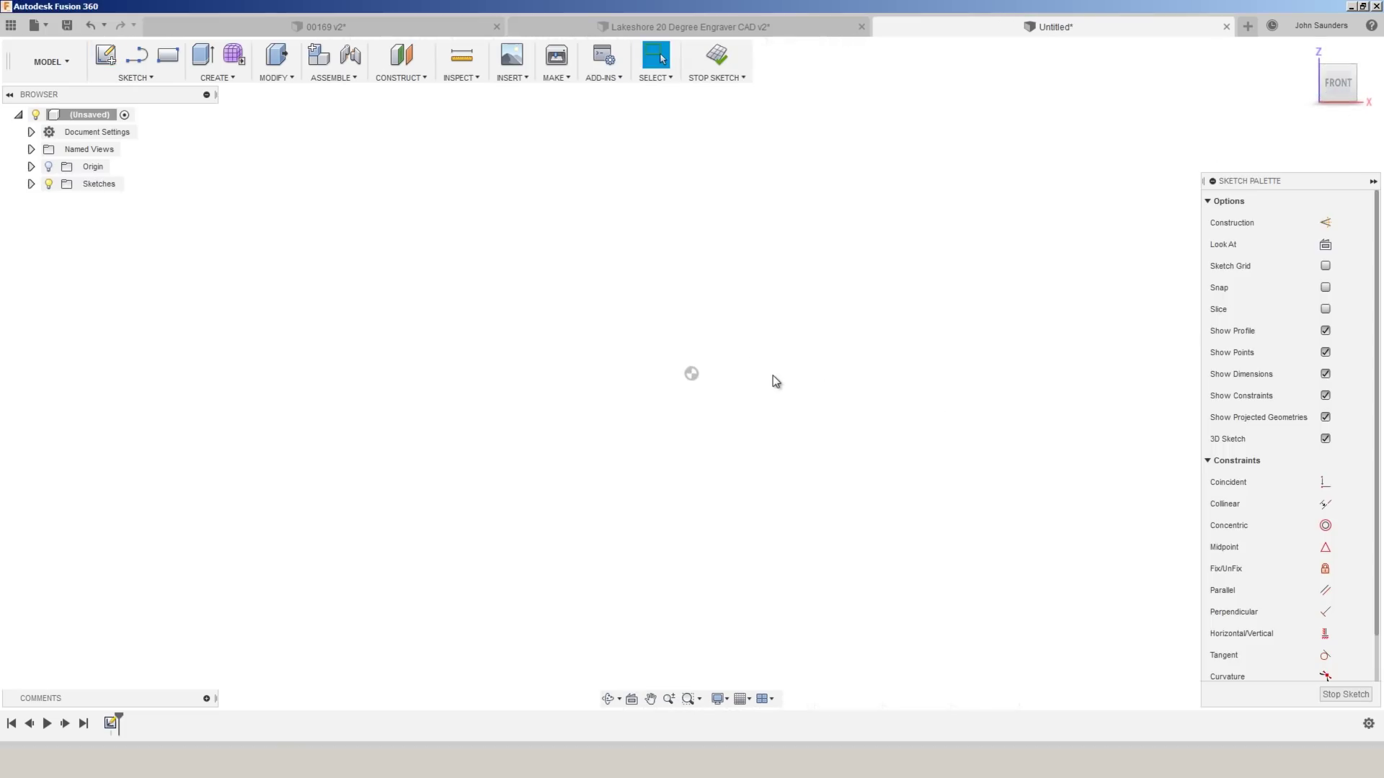
- Draw a 0.02 in diameter circle centred on the origin and zoom to fit
key(c)
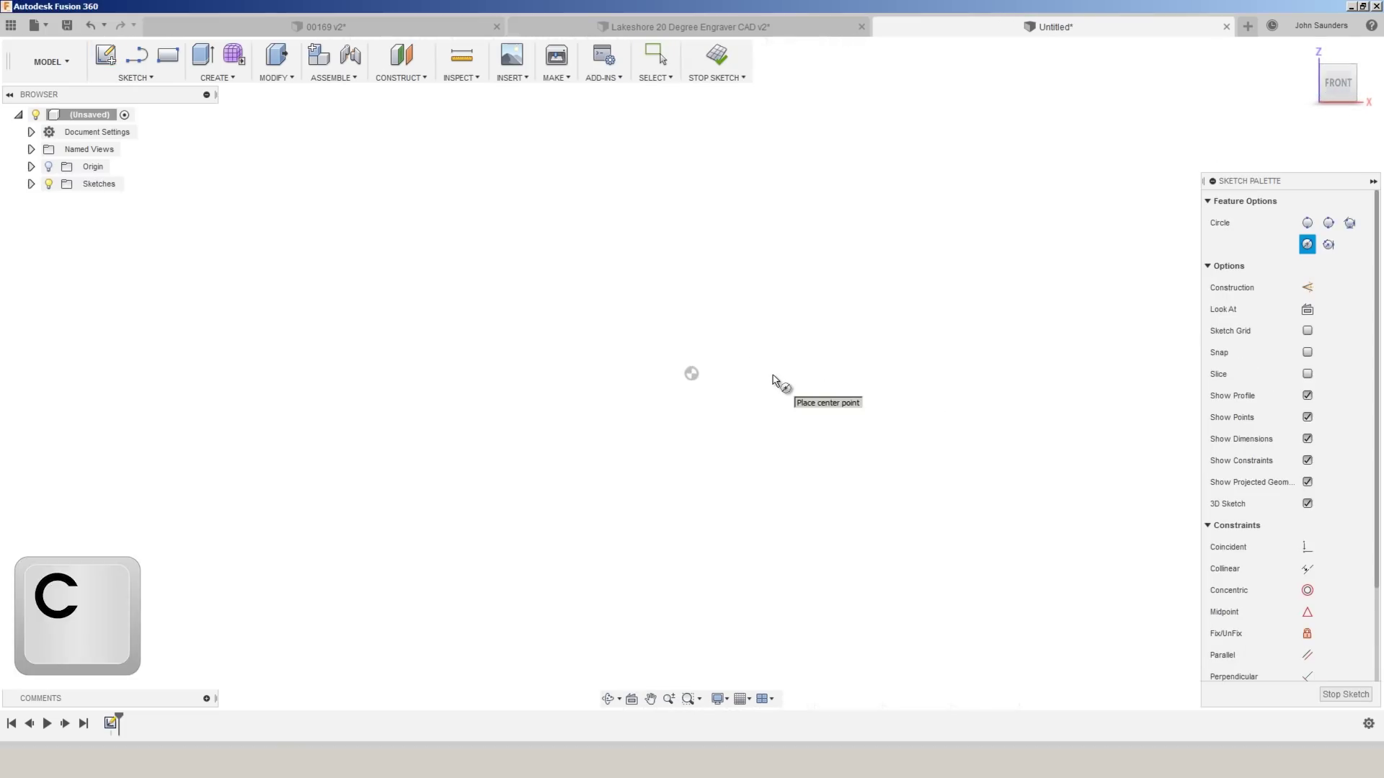
click(691, 373)
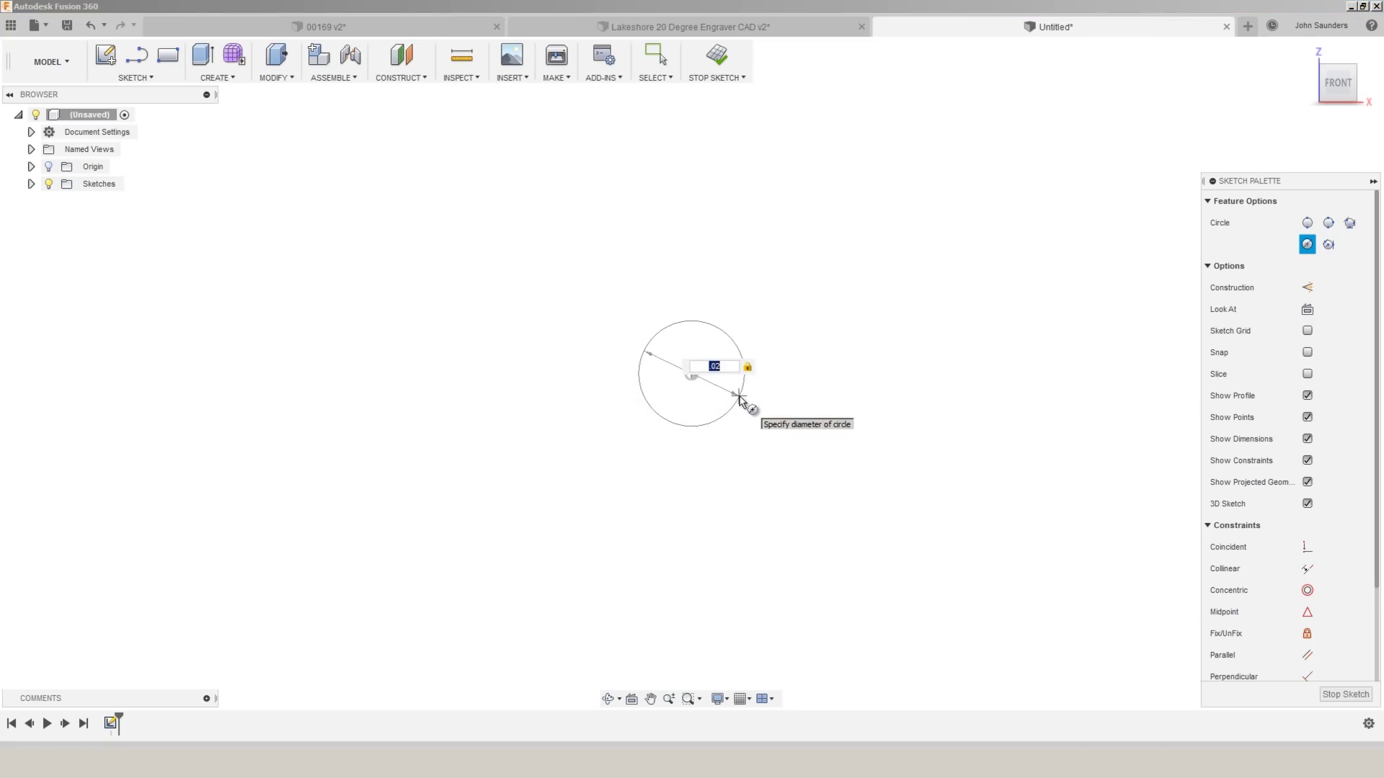
text(.02)
key(Return)
key(Escape)
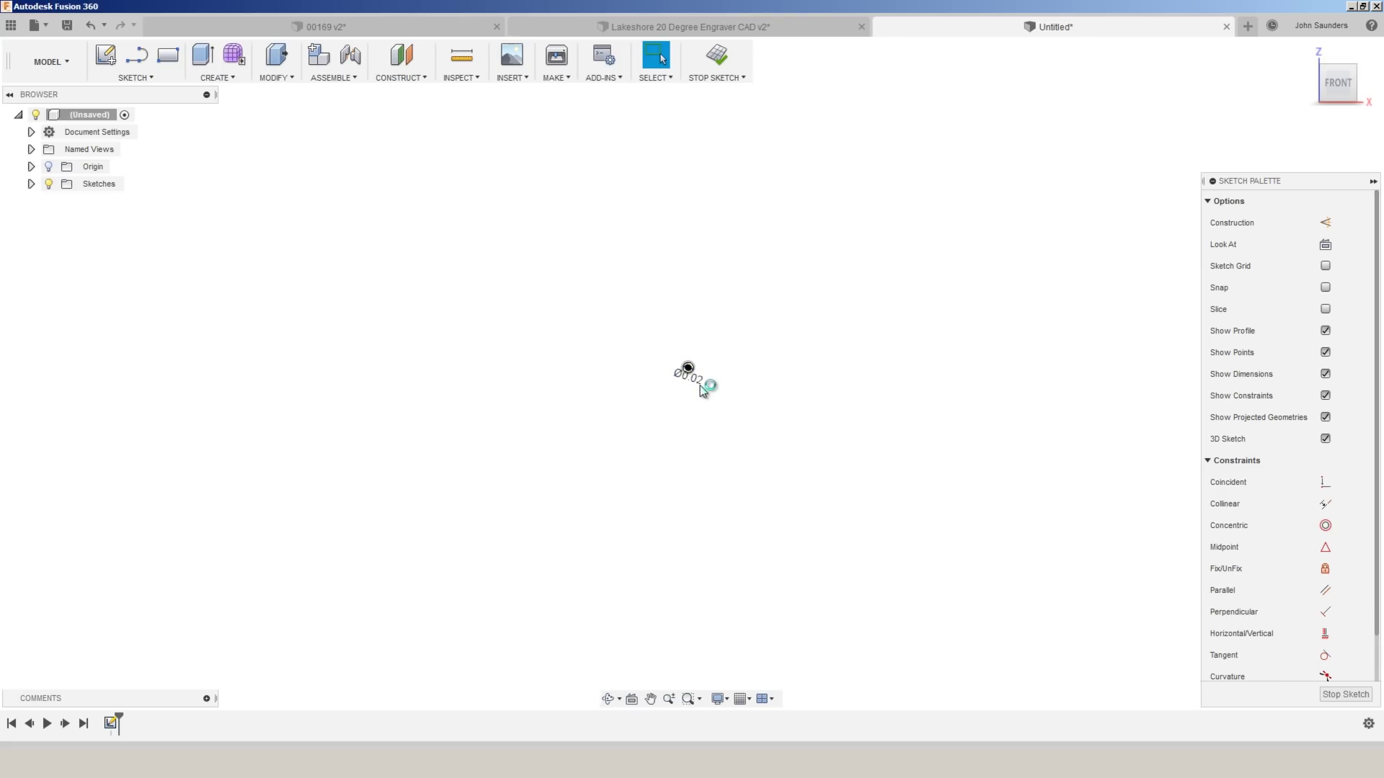
key(F6)
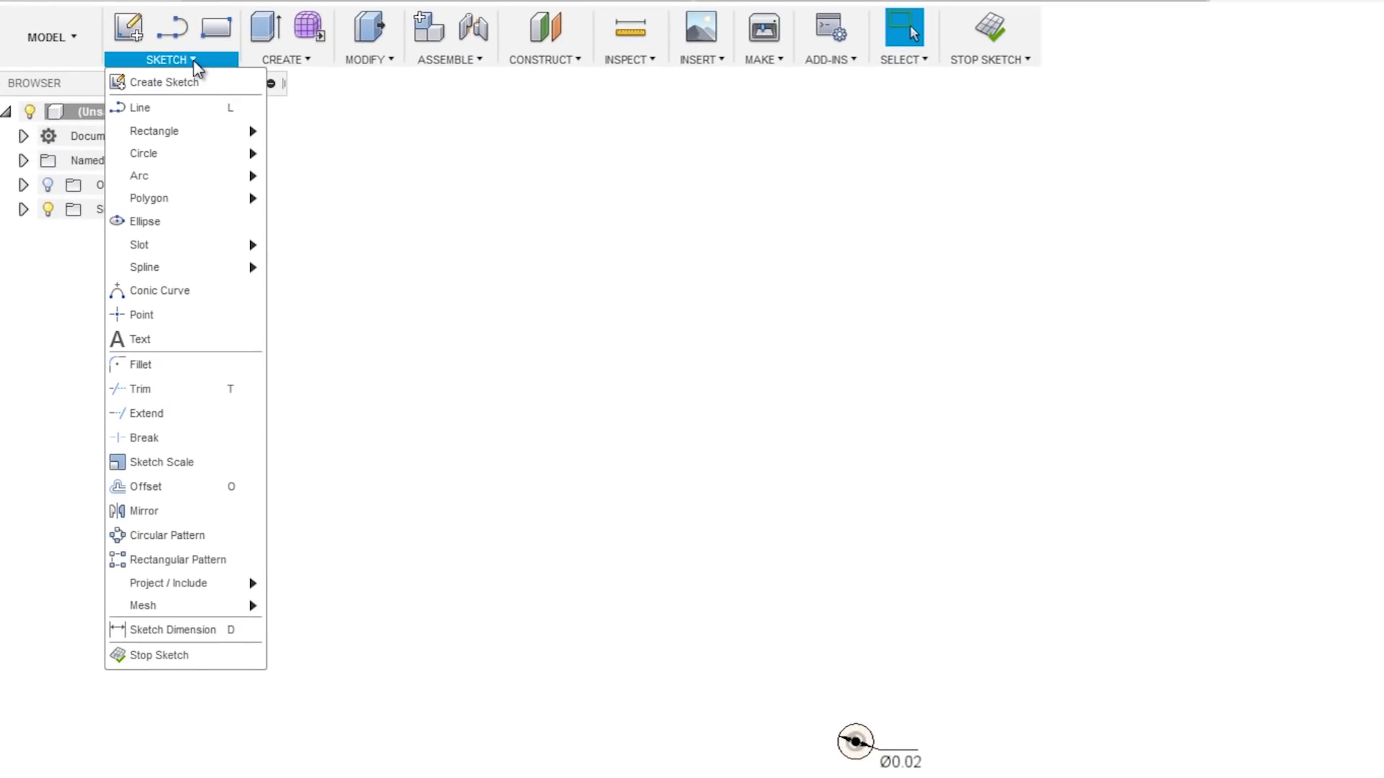
- Draw a 0.25 by 1 in centre rectangle beside the circle, then zoom out
mouse_move(206, 140)
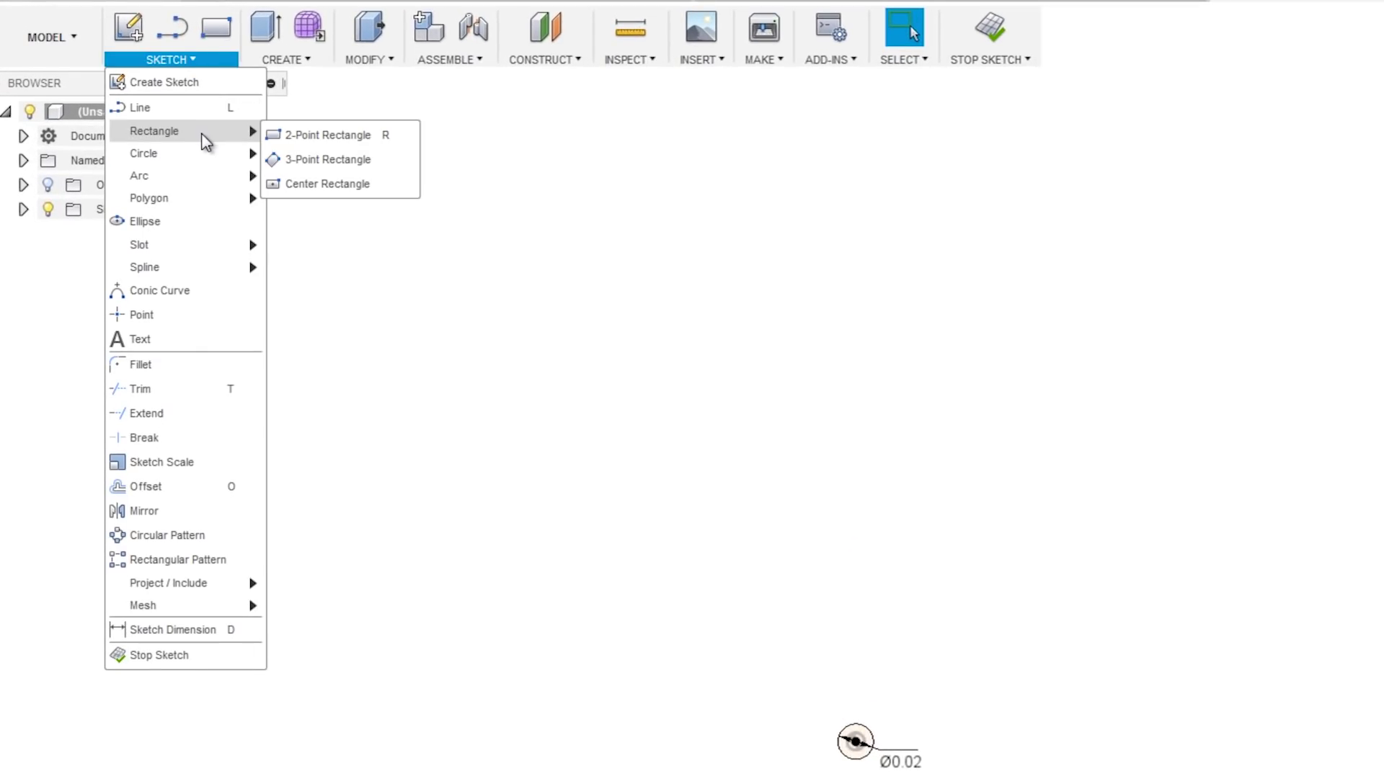
click(322, 187)
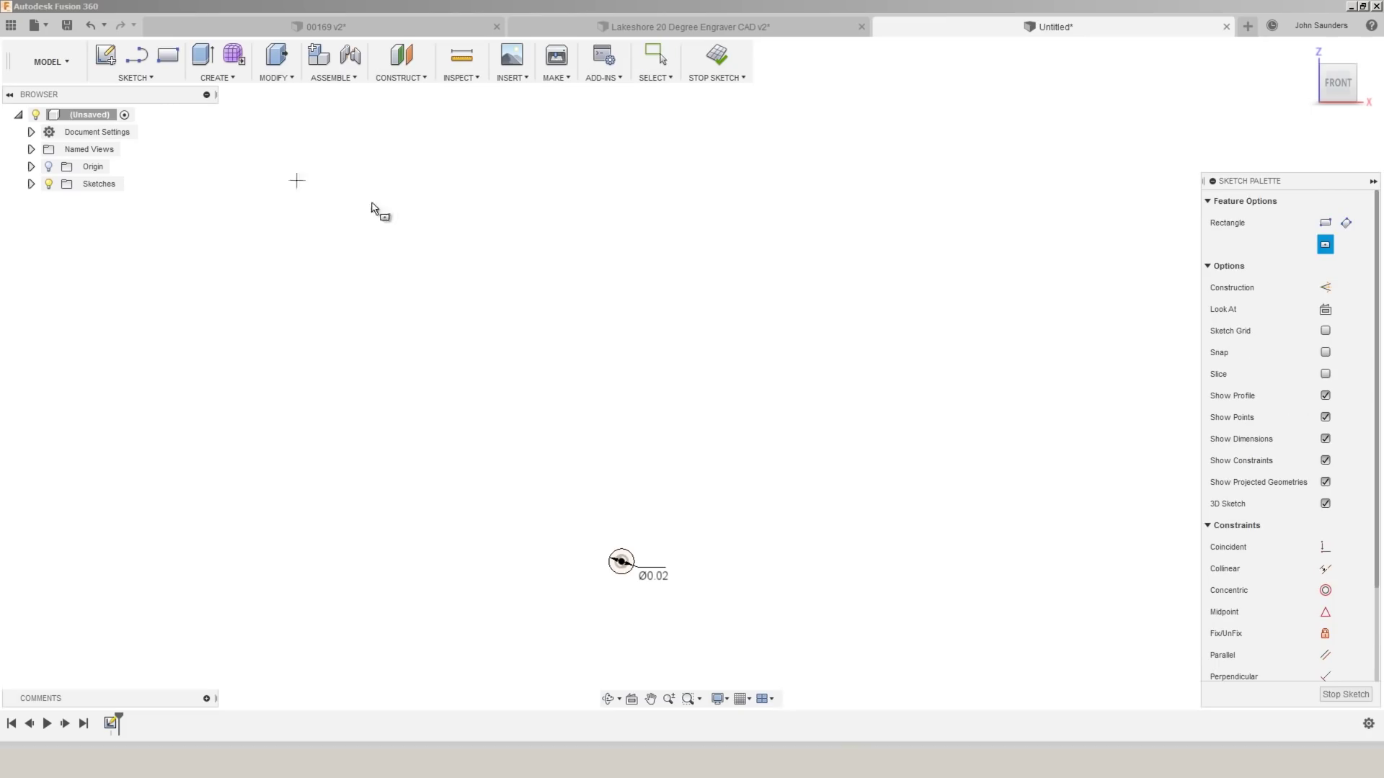
click(536, 230)
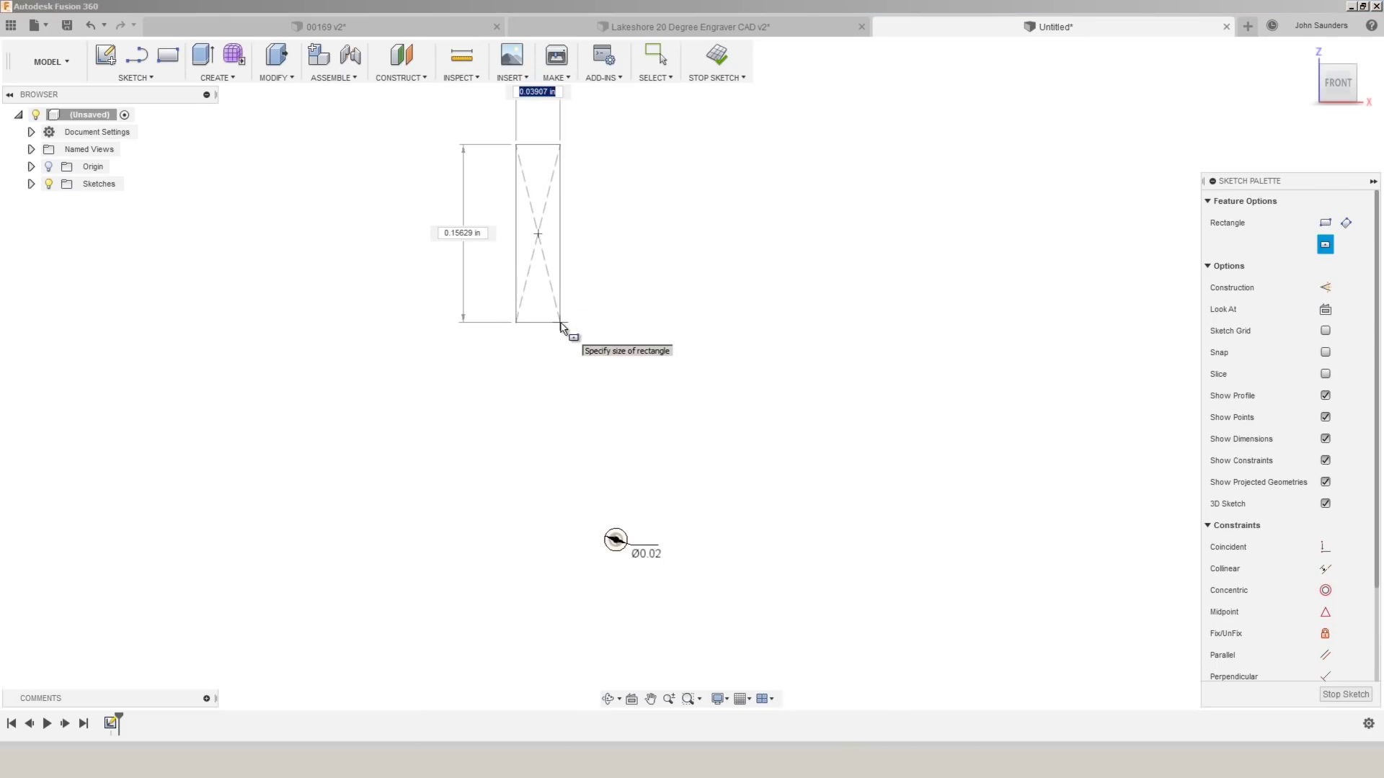
text(.25)
key(Tab)
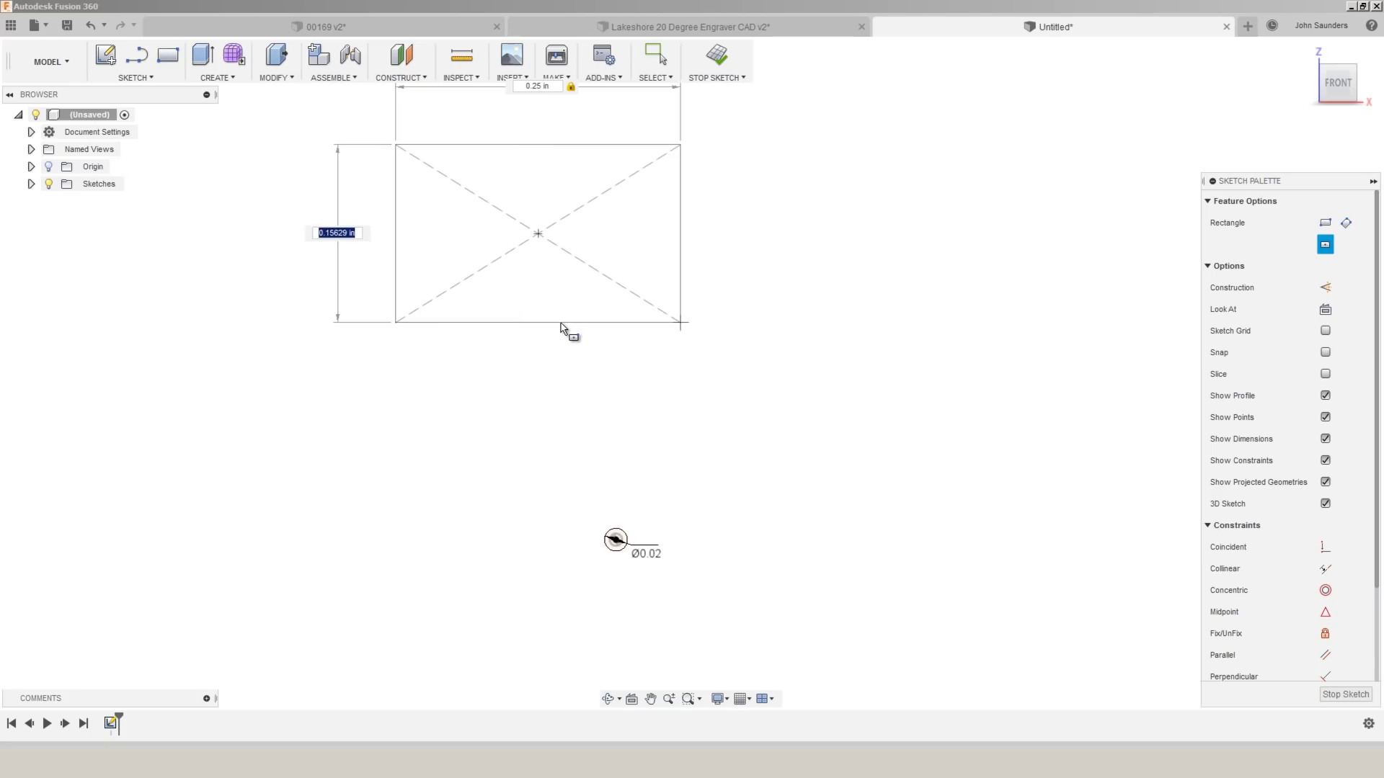
text(1)
key(Tab)
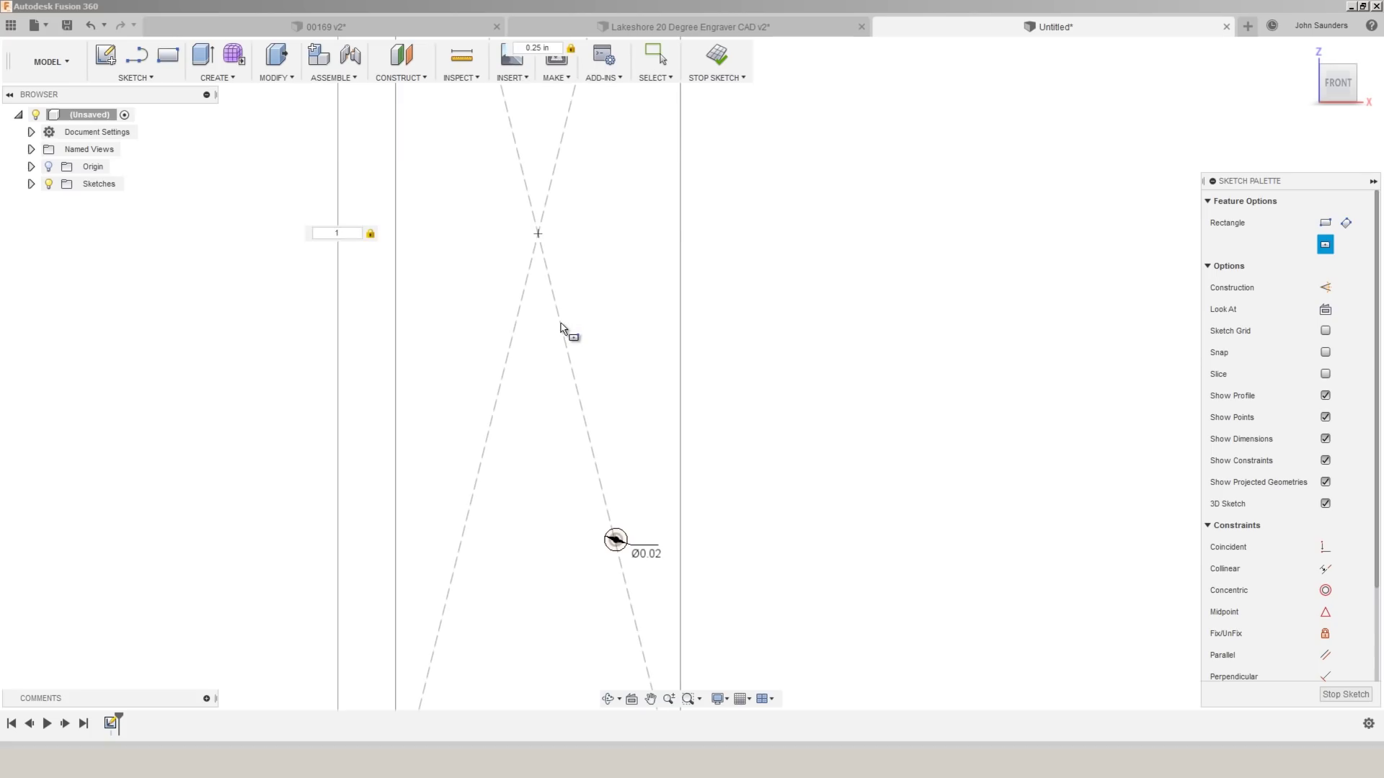
key(Return)
scroll(562, 329, down, 5)
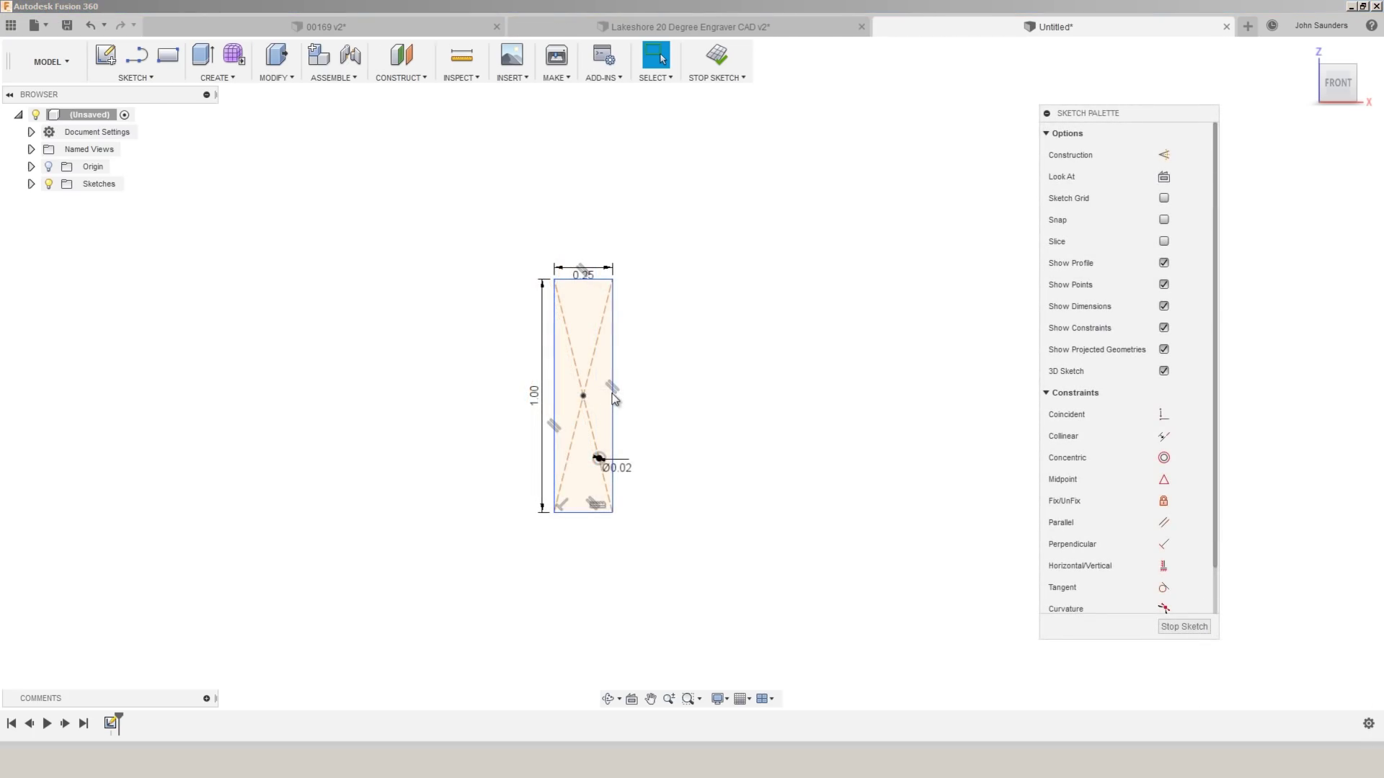
- Try vertically aligning the rectangle's centre with the circle's centre, then undo it
scroll(591, 400, up, 2)
click(580, 400)
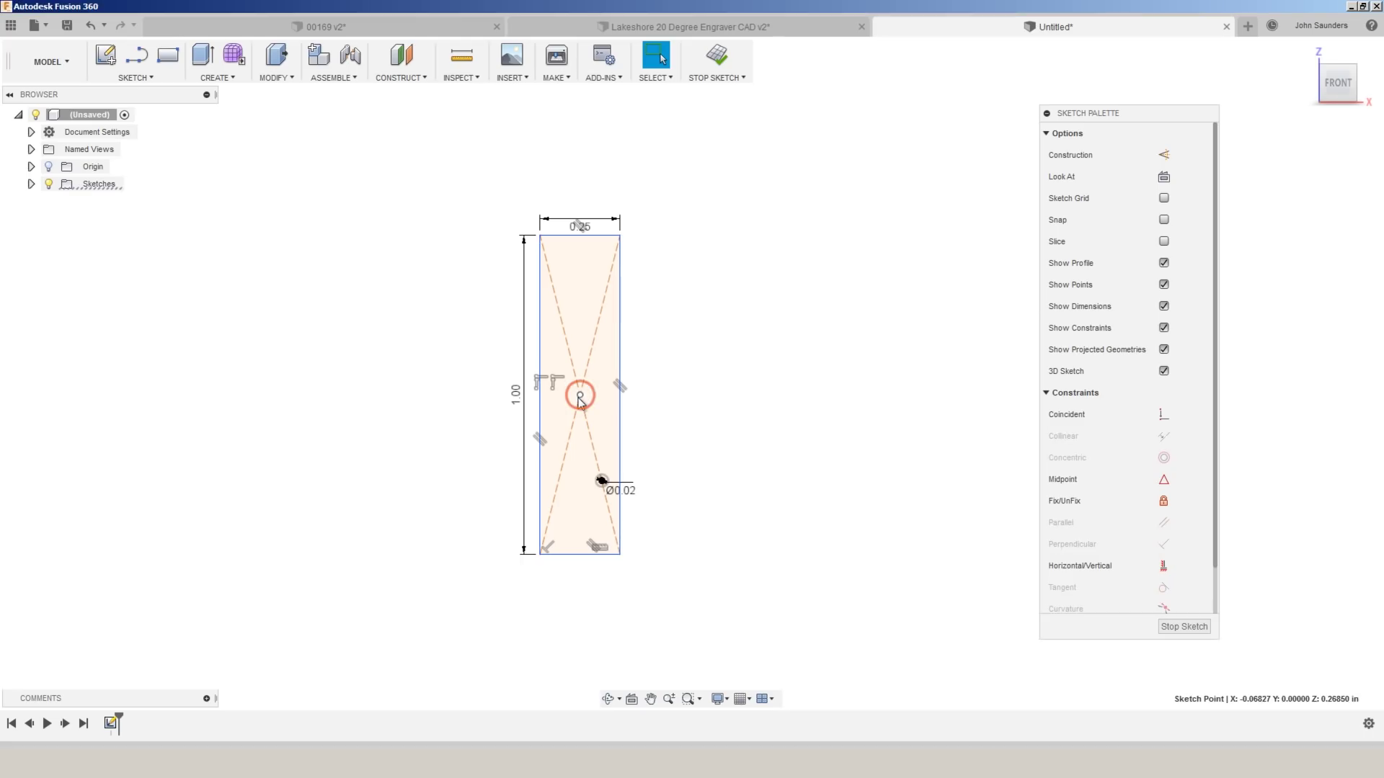
shift+click(601, 480)
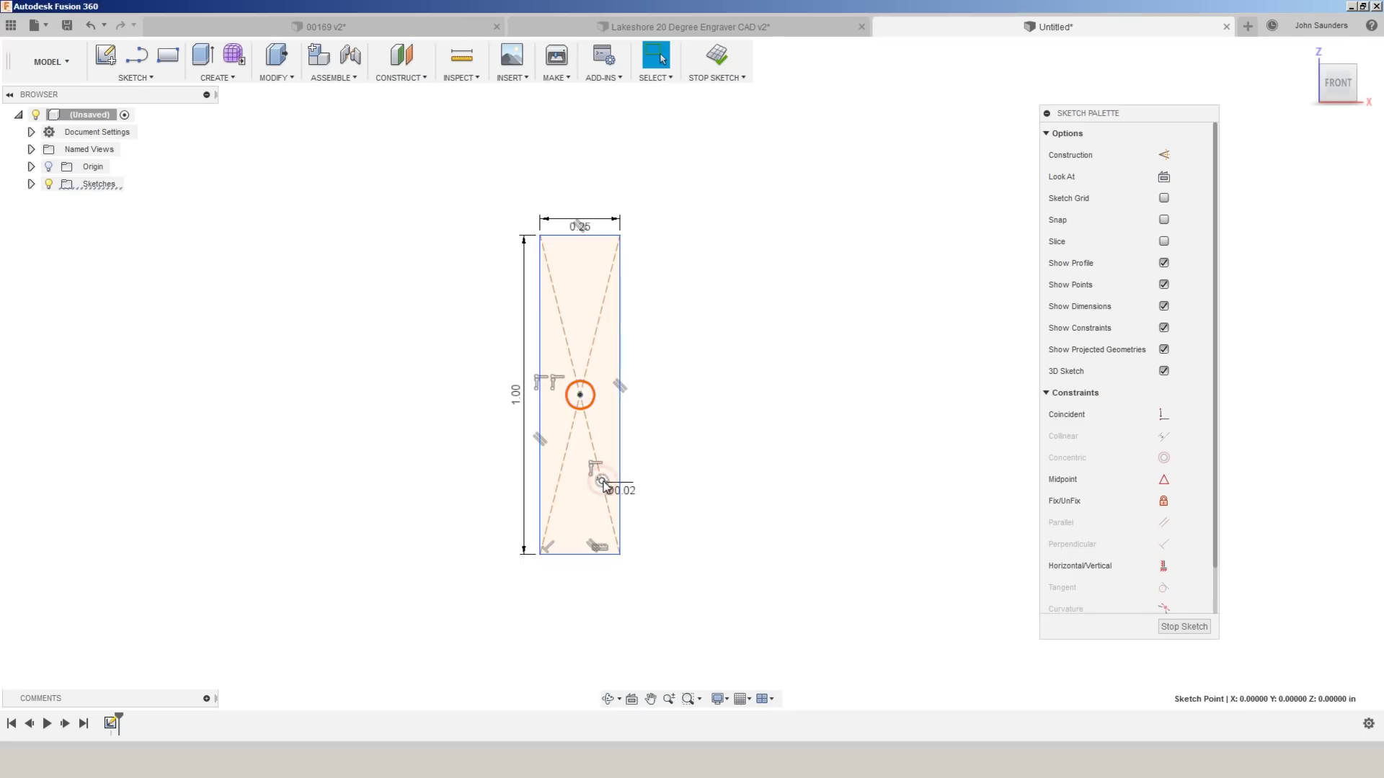
click(703, 450)
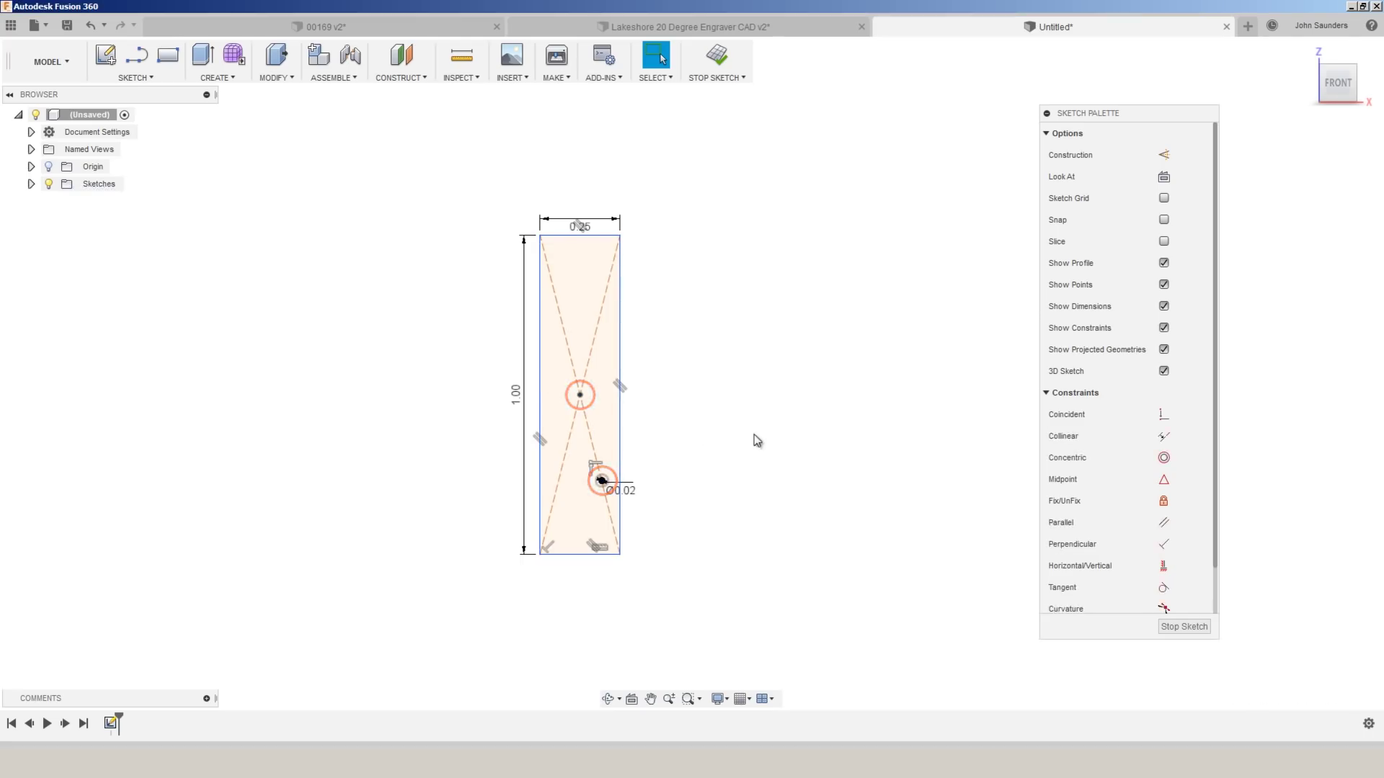
click(1162, 568)
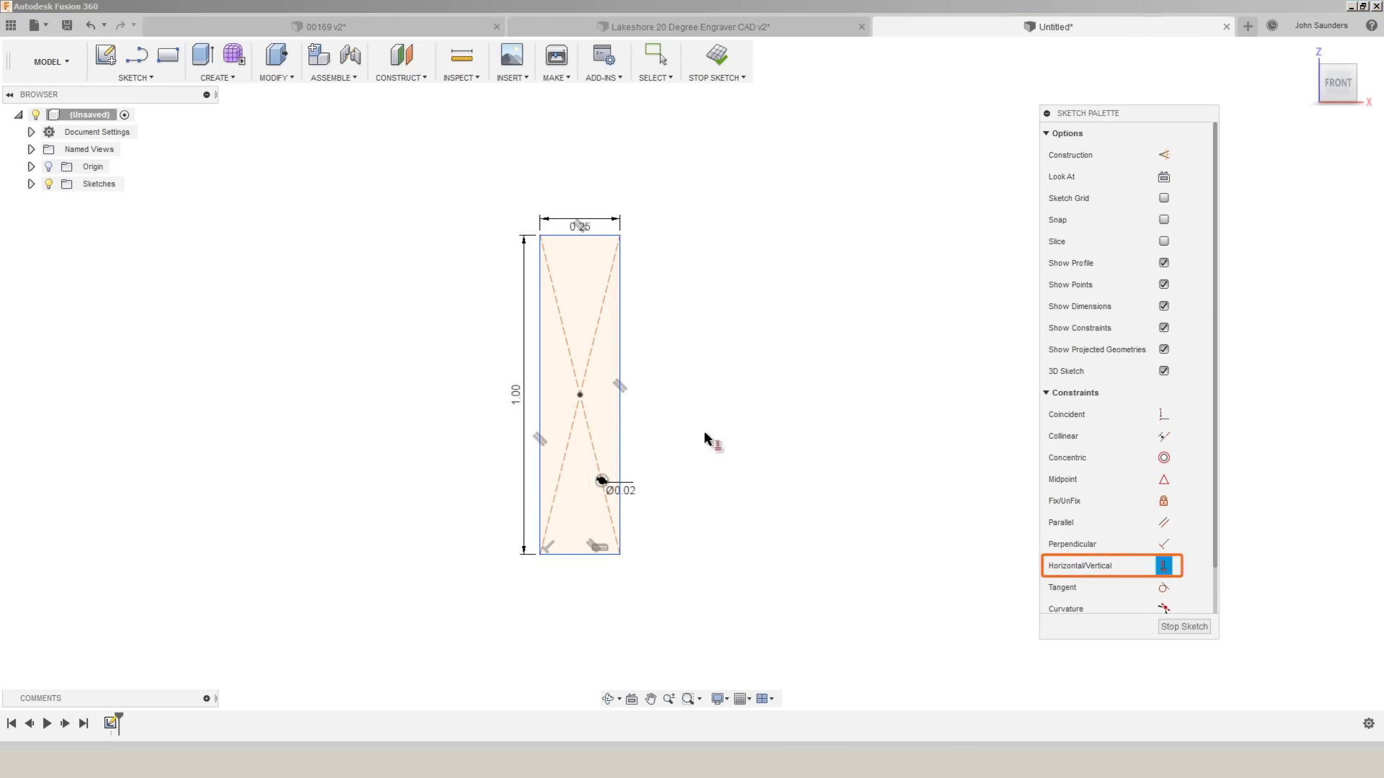
click(580, 395)
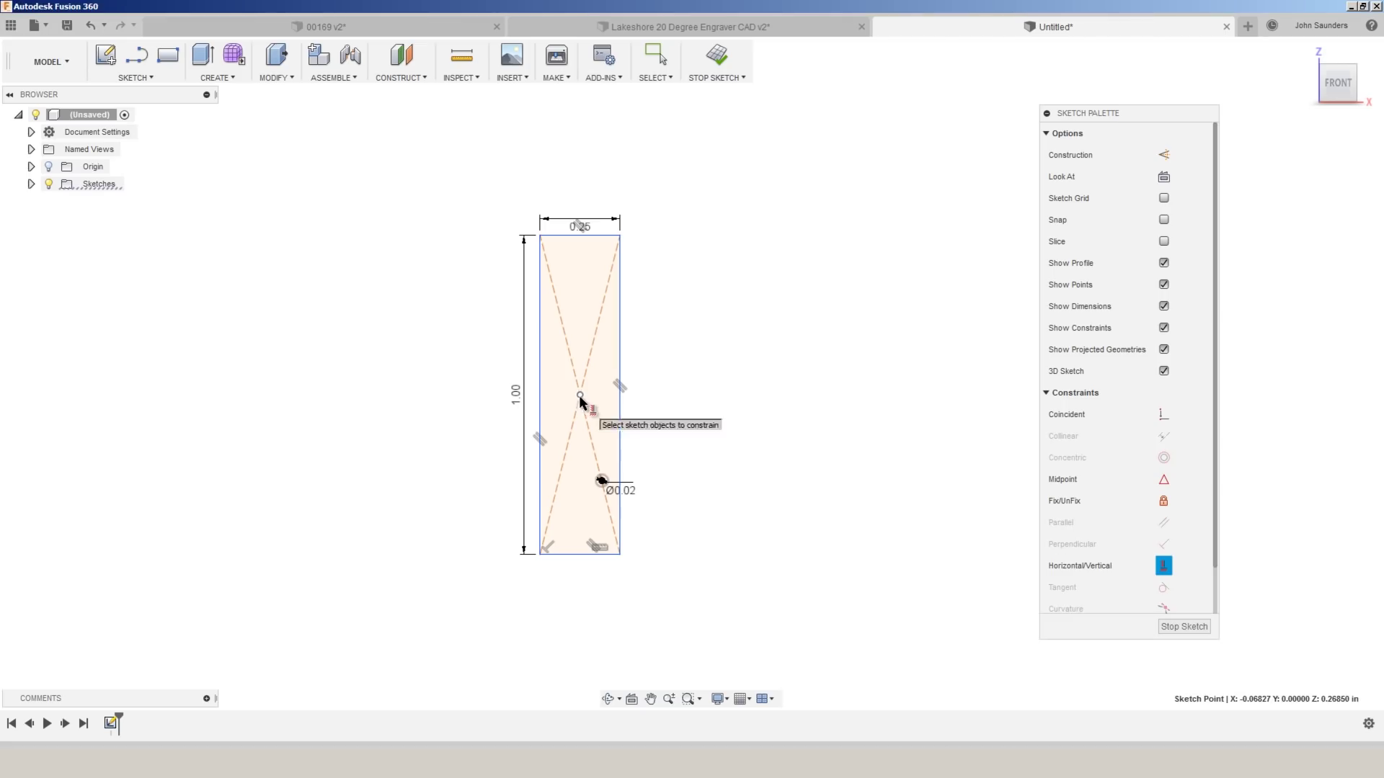
click(602, 482)
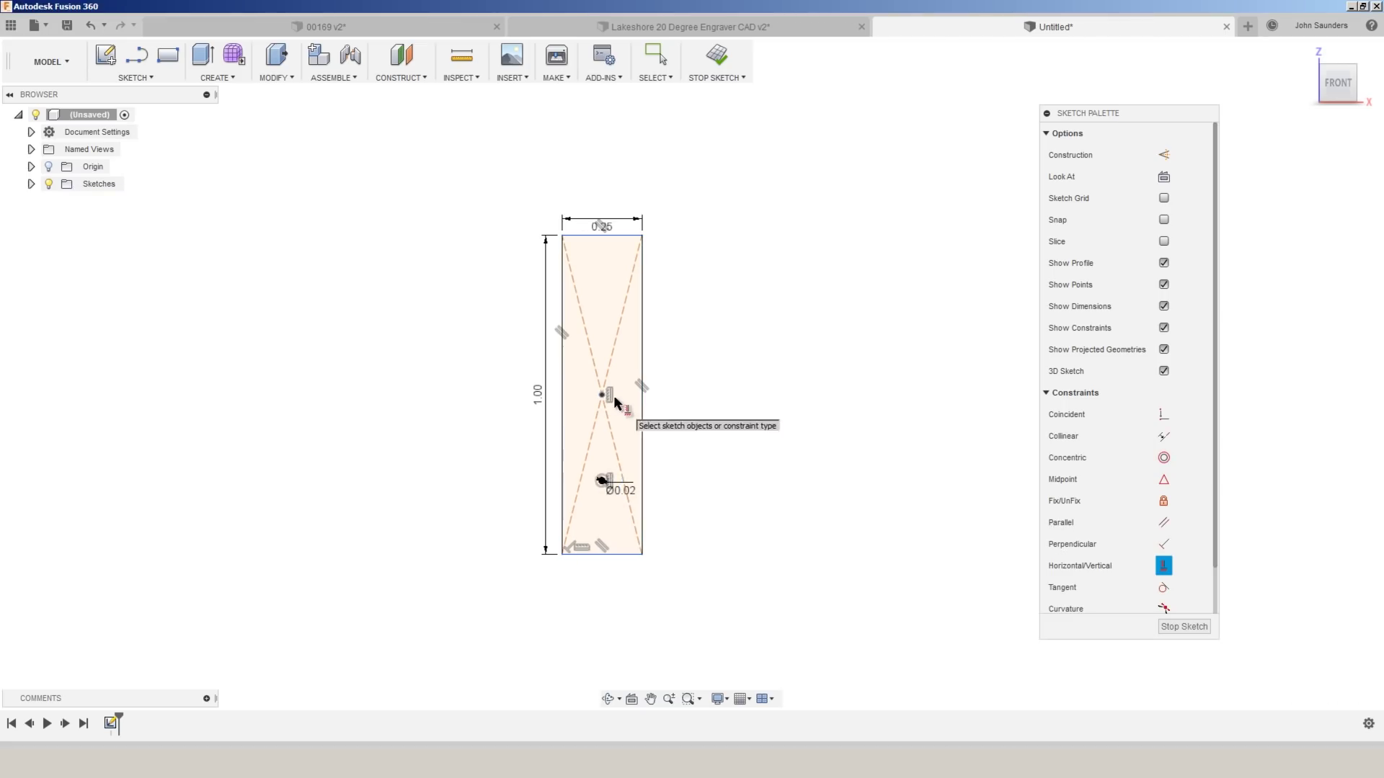
key(ctrl+z)
- Align the rectangle's centre with the circle's centre and move it directly above the circle
drag(580, 398, 569, 469)
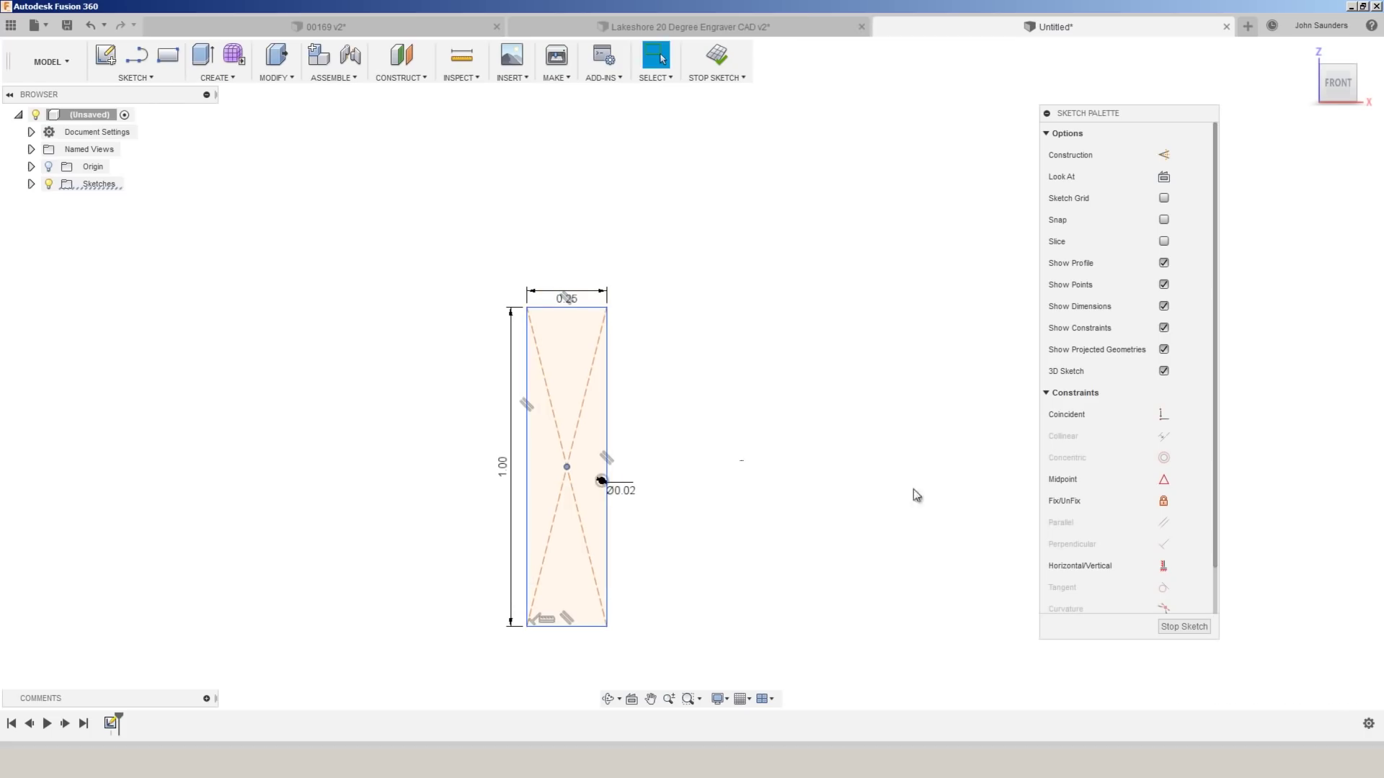
click(1163, 565)
click(567, 466)
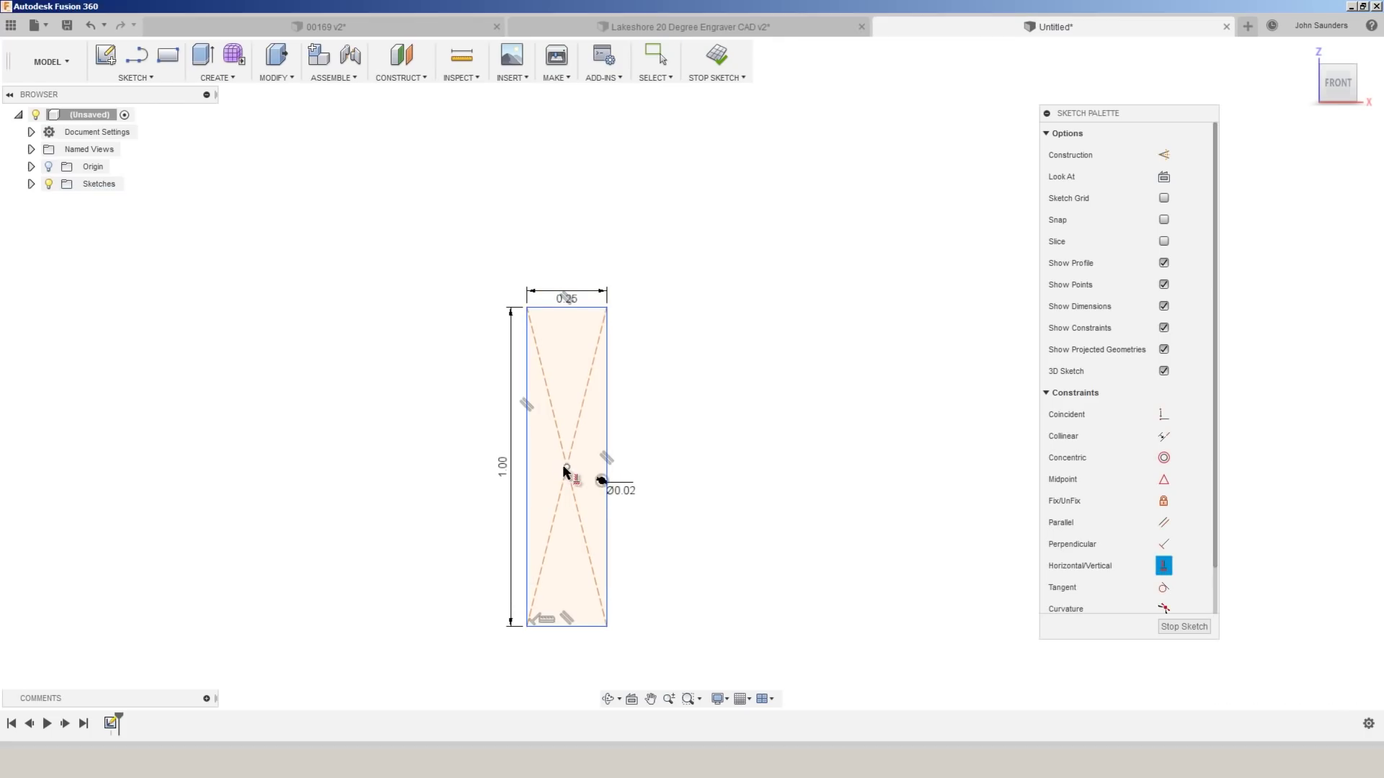
click(602, 481)
mouse_move(566, 466)
mouse_down()
mouse_move(625, 317)
mouse_move(626, 231)
mouse_up()
click(714, 347)
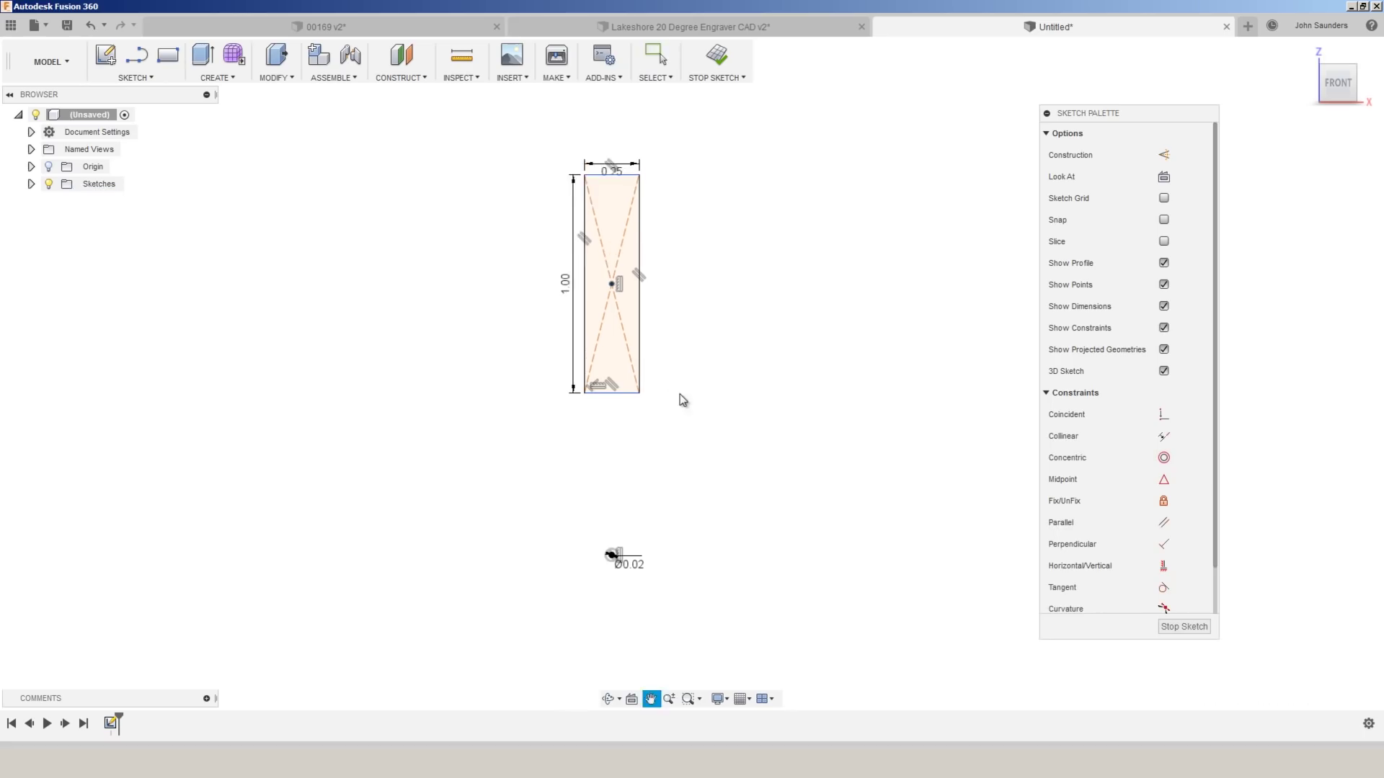
- Measure from the hole's centre to the rectangle's bottom edge, reading 0.74139 in
scroll(682, 396, up, 2)
scroll(584, 650, up, 2)
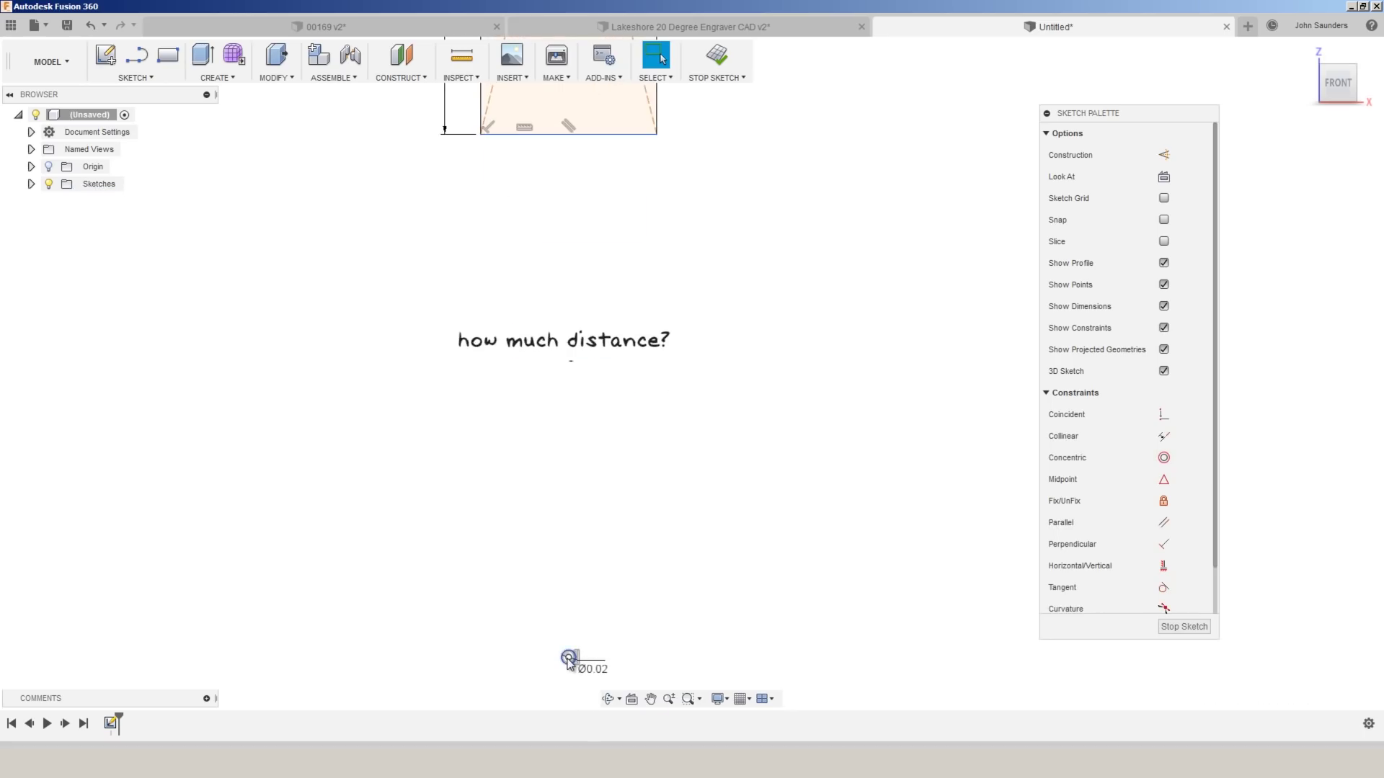
click(568, 657)
click(541, 139)
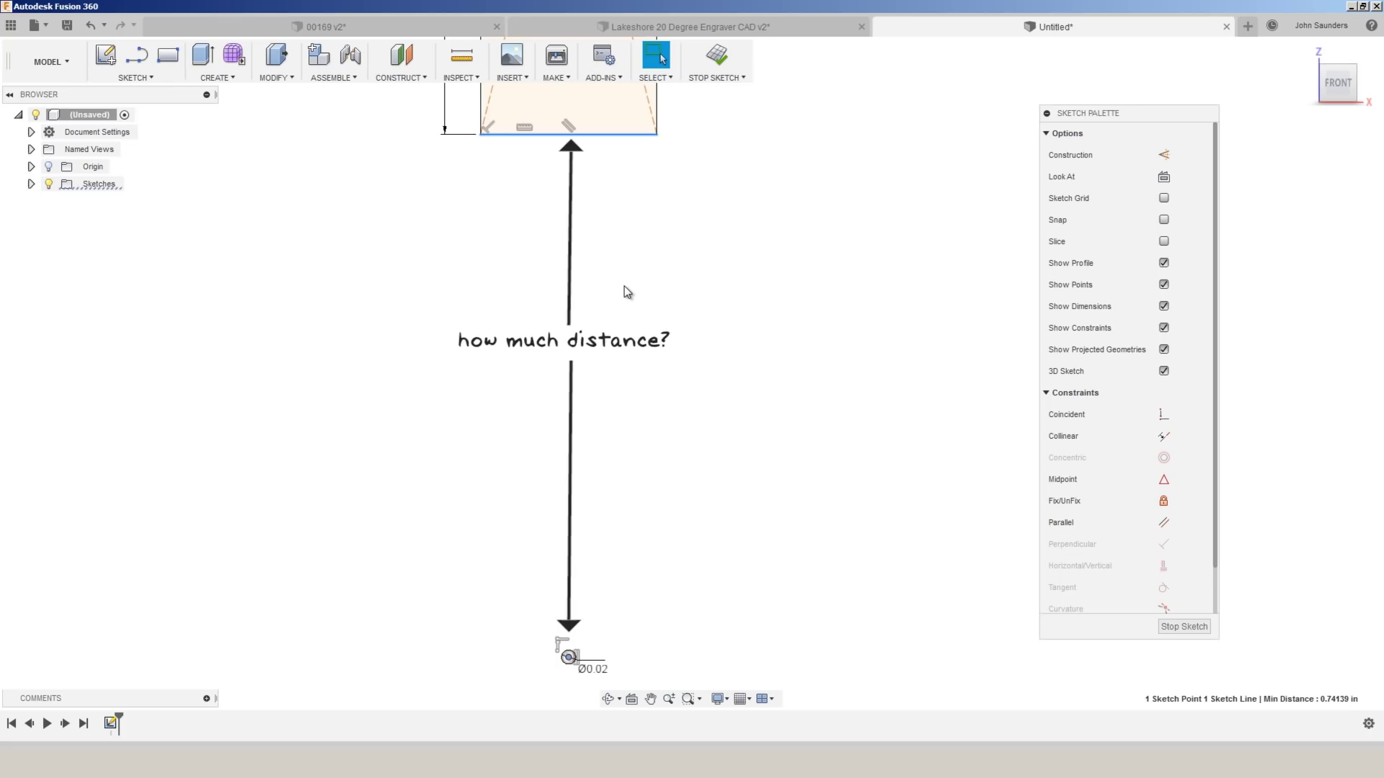
- Draw a line up from the circle's edge at 110° and place its dimension below the circle
scroll(589, 520, up, 3)
click(589, 520)
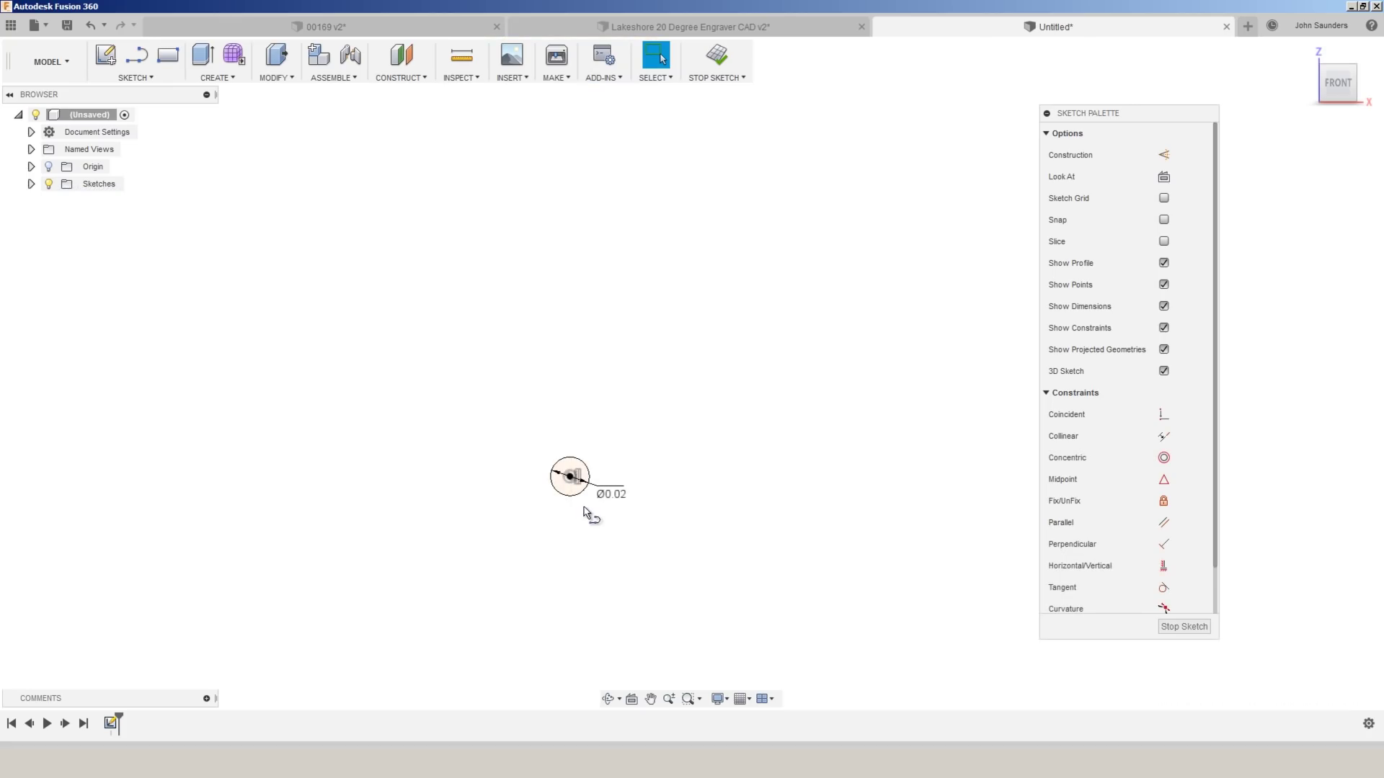
key(l)
scroll(586, 512, up, 2)
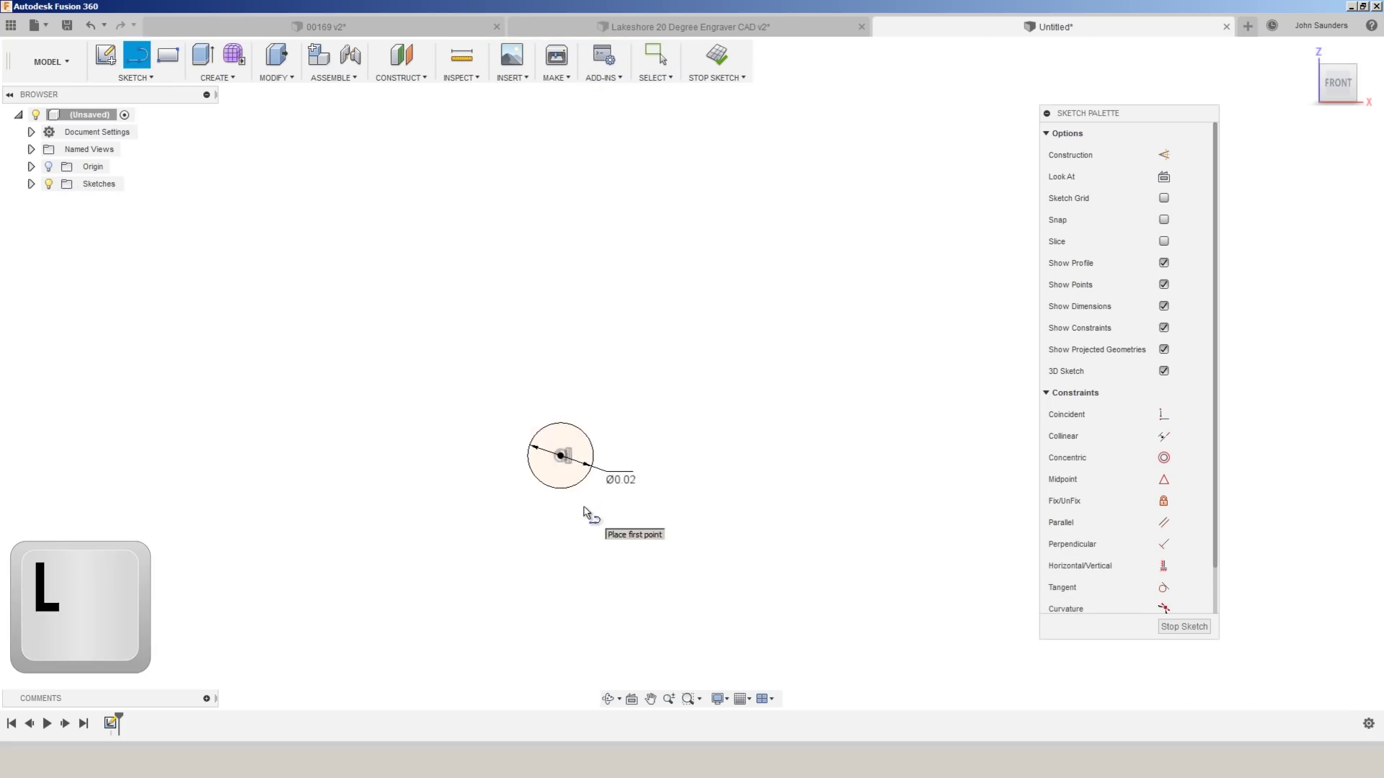
click(588, 437)
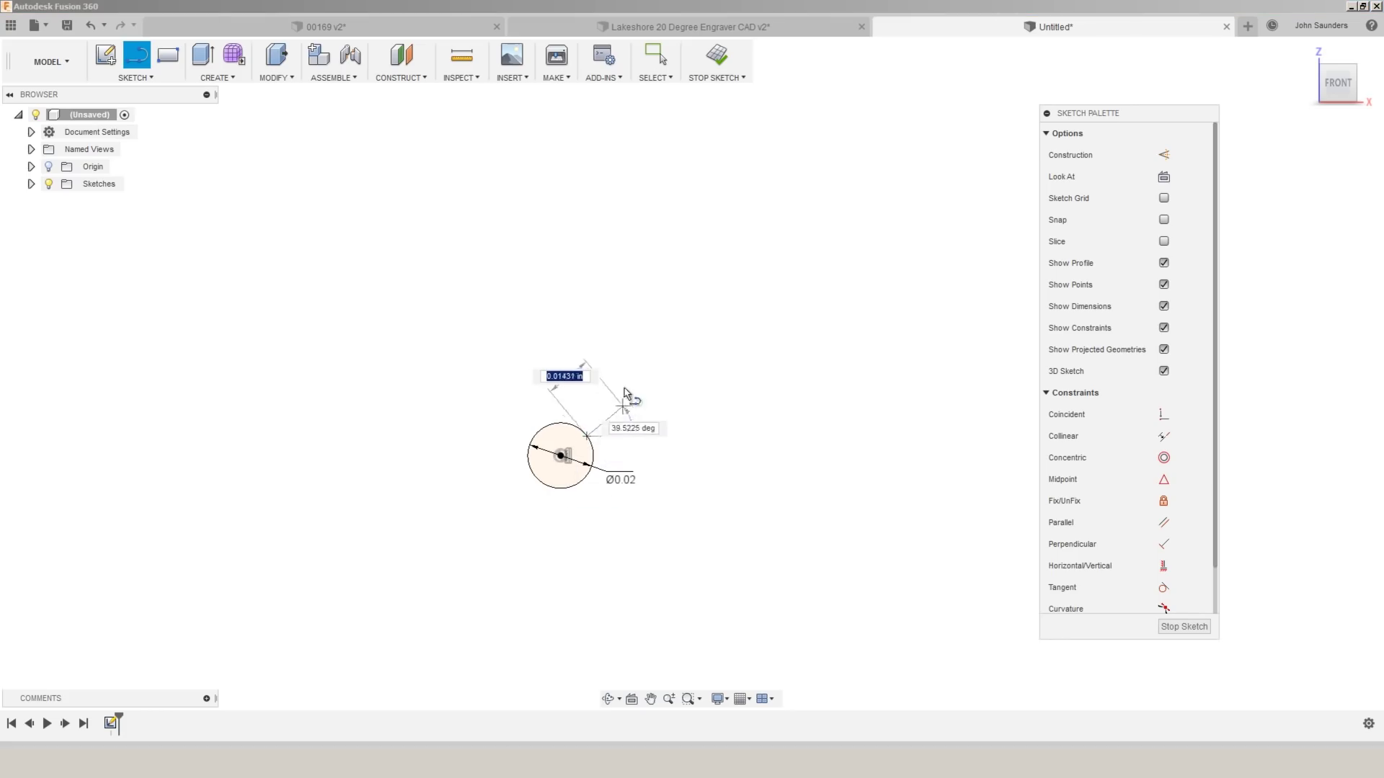
key(shift)
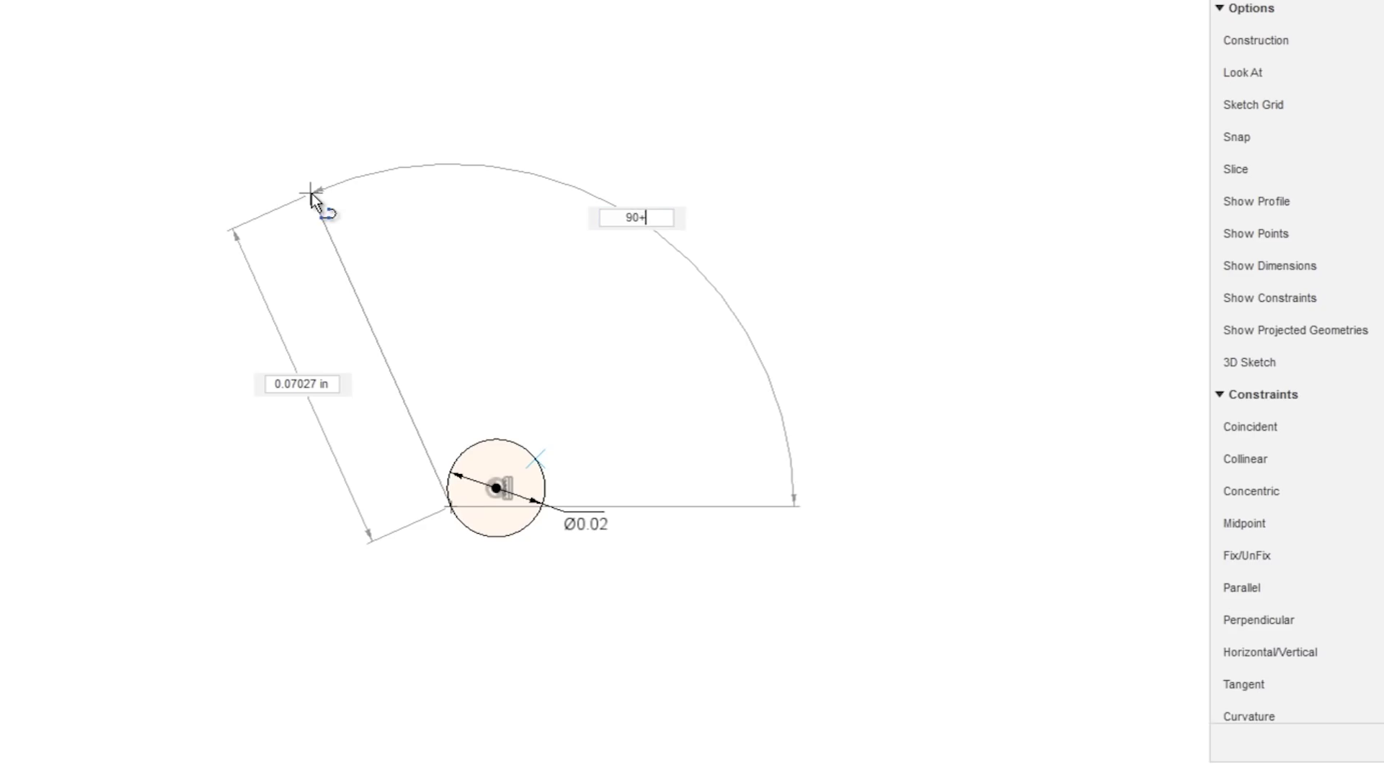
text(20)
key(Tab)
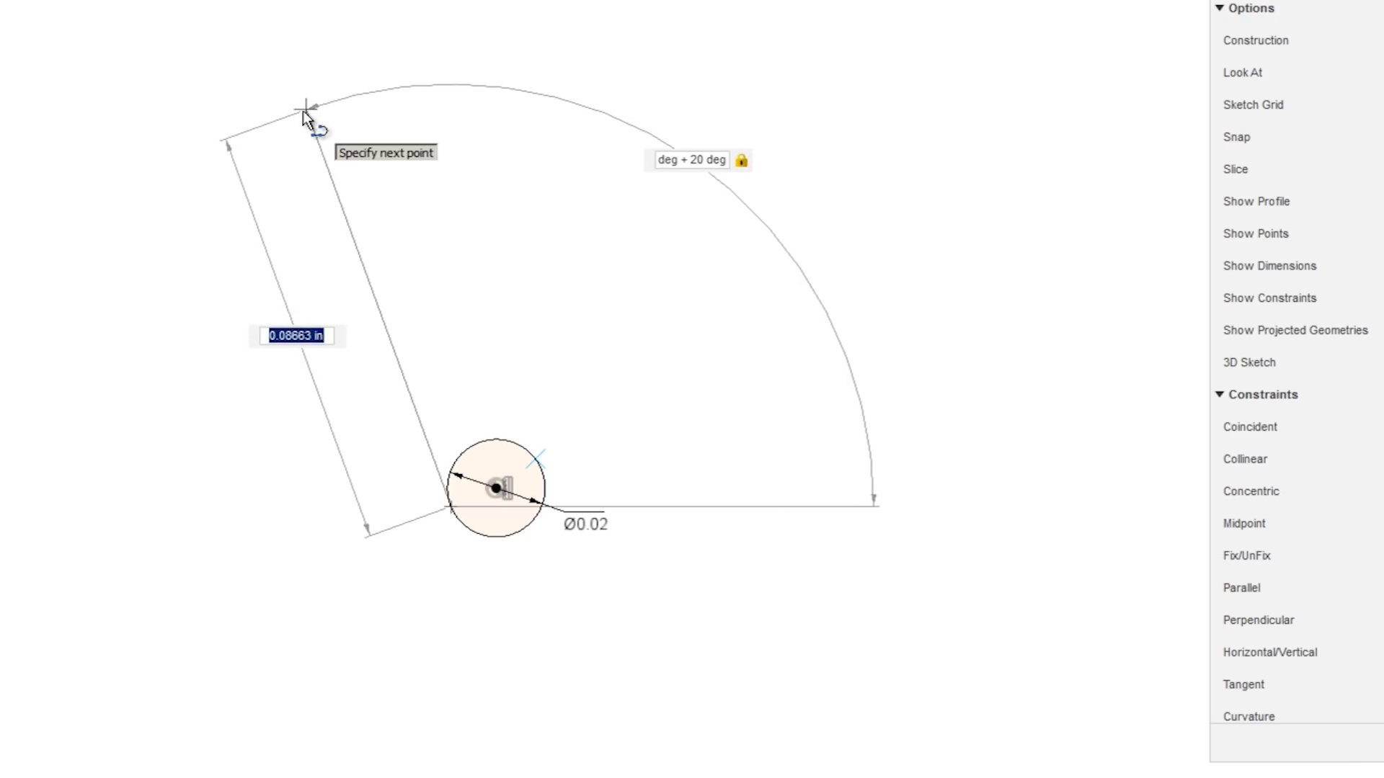
click(302, 110)
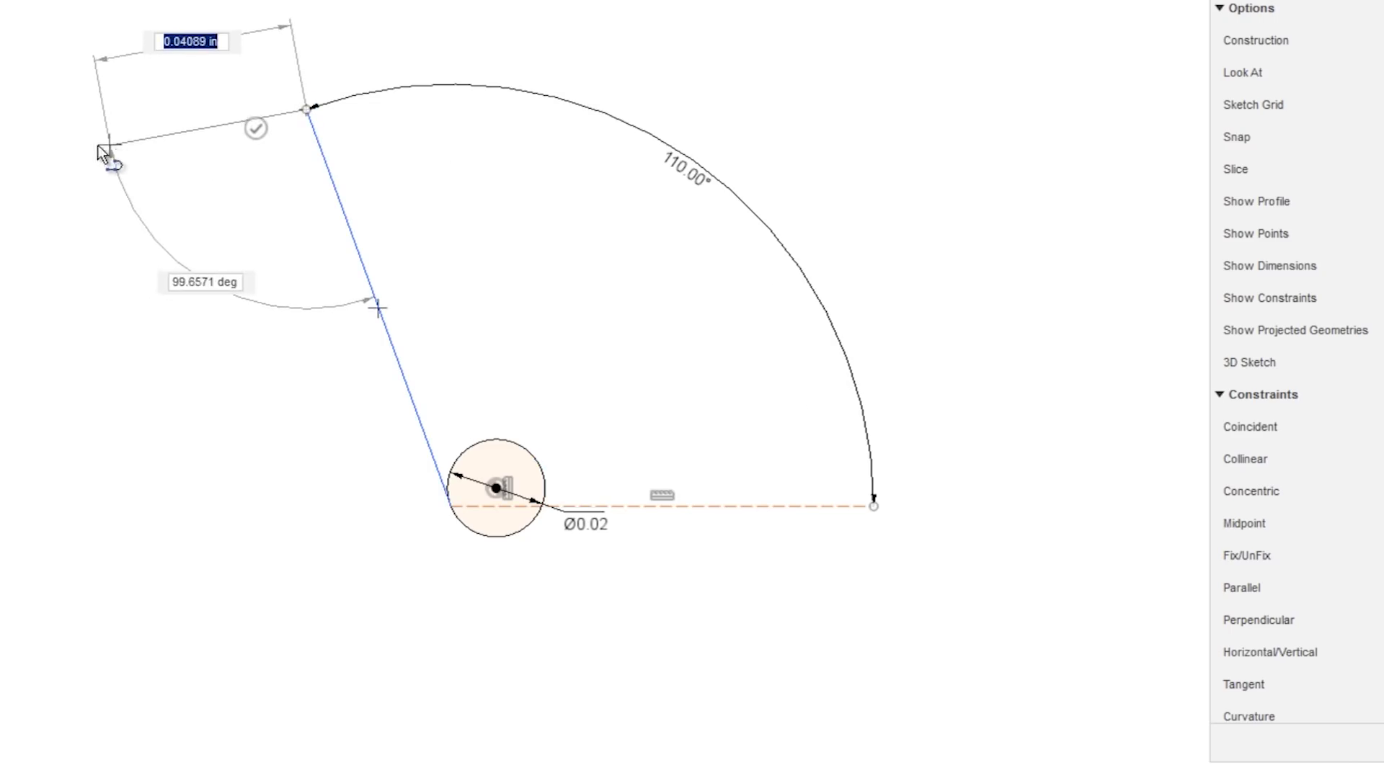
key(Escape)
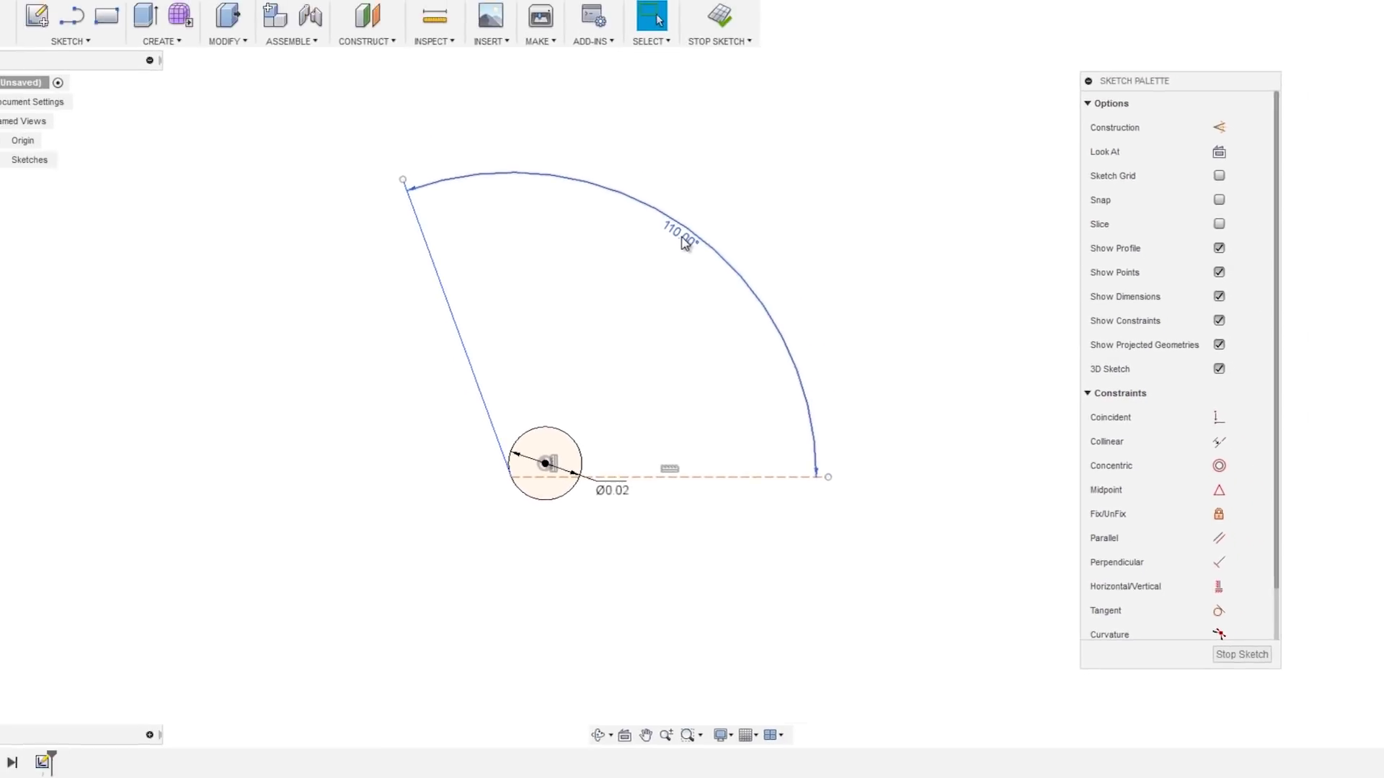
drag(685, 244, 465, 401)
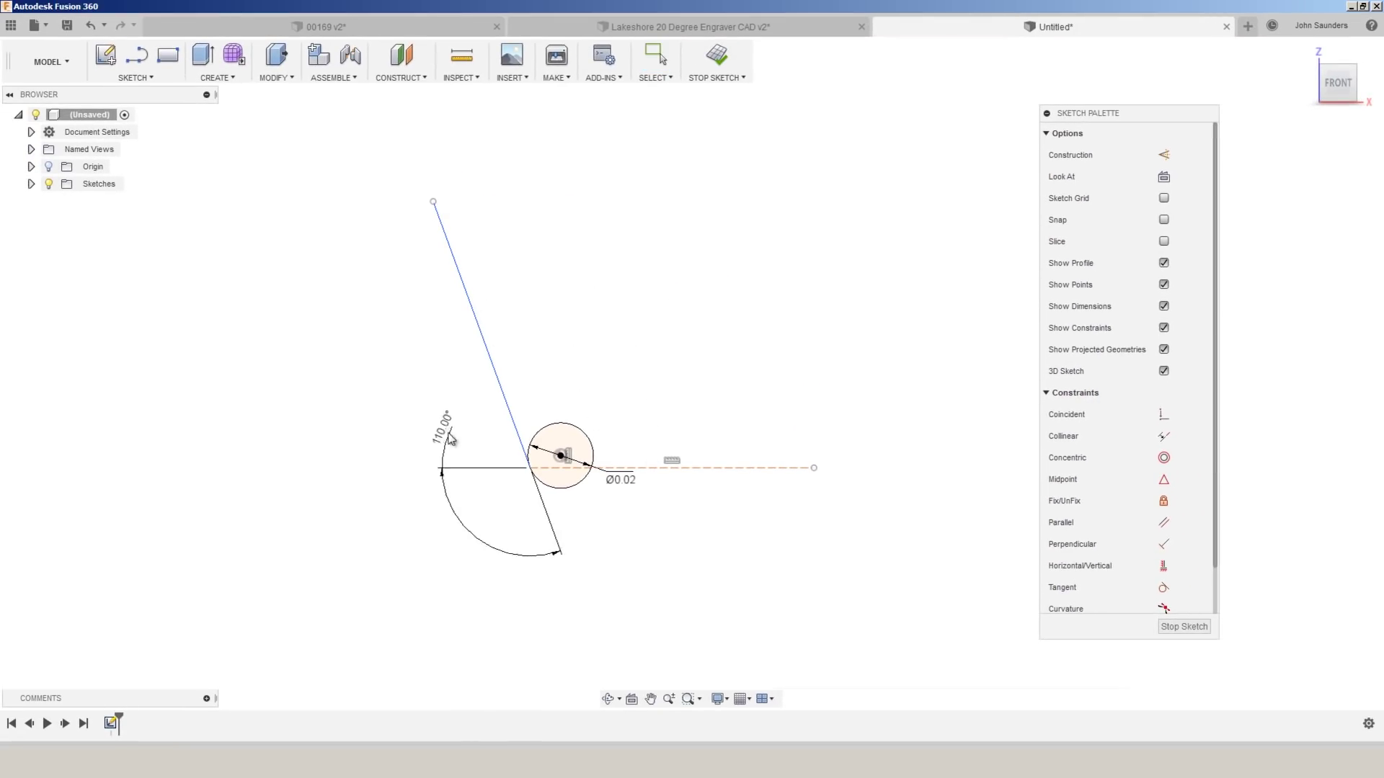
drag(449, 439, 522, 502)
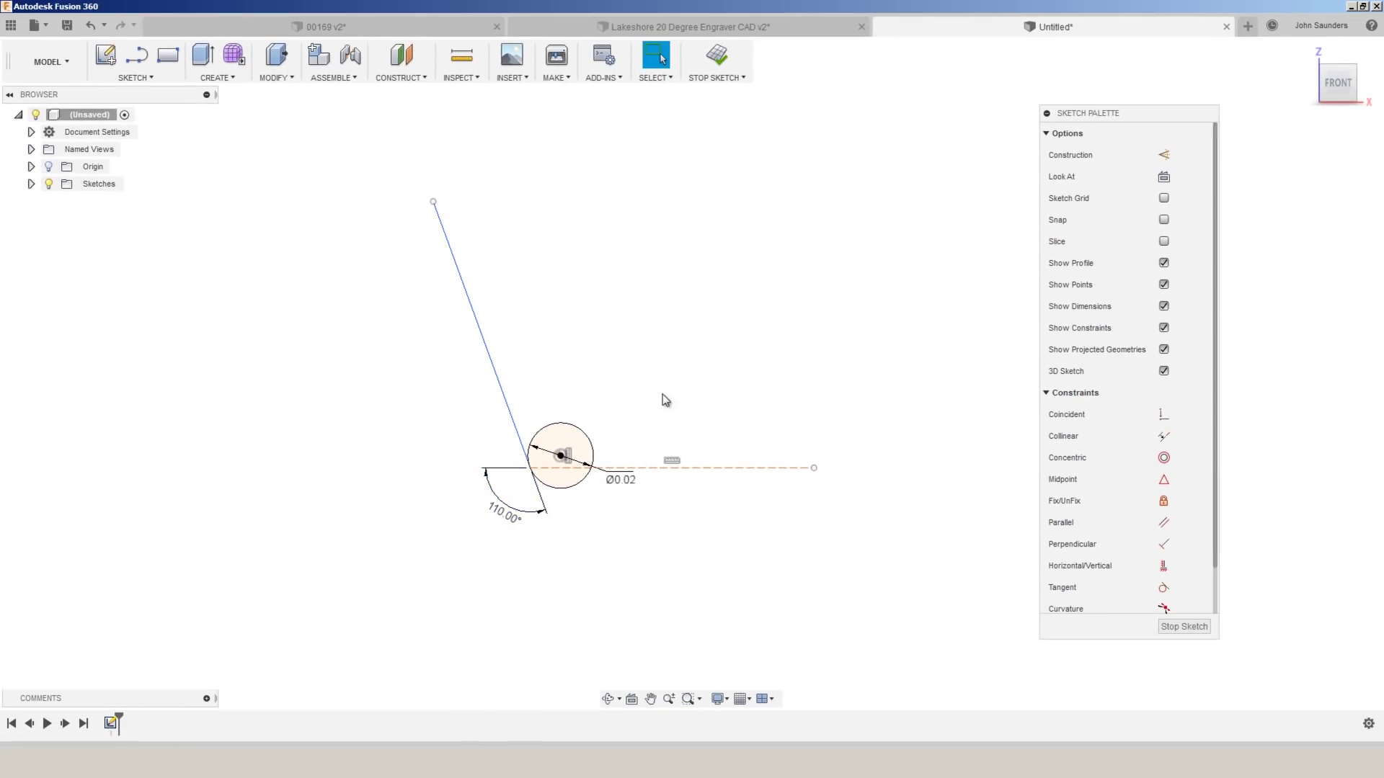
- Draw a vertical line up from the circle's centre and make it construction geometry
key(l)
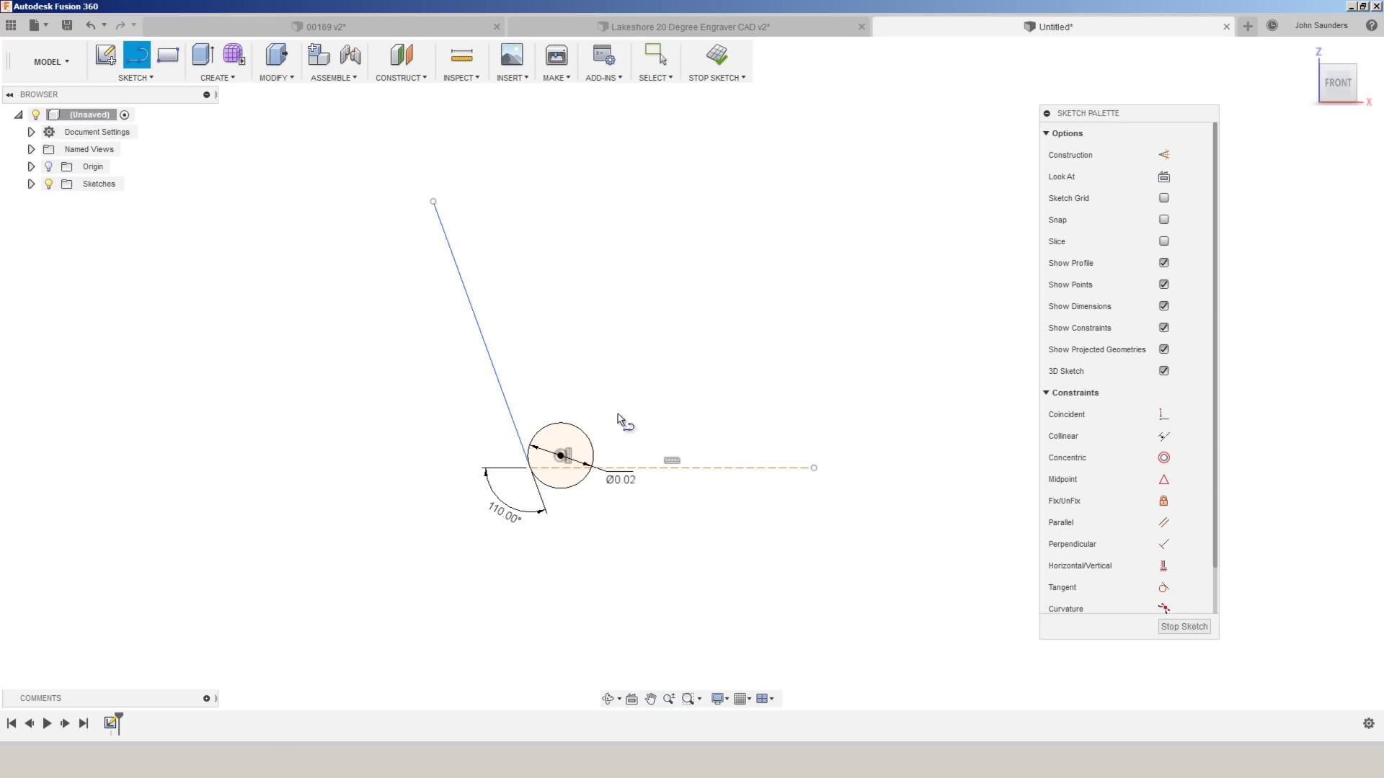
click(561, 456)
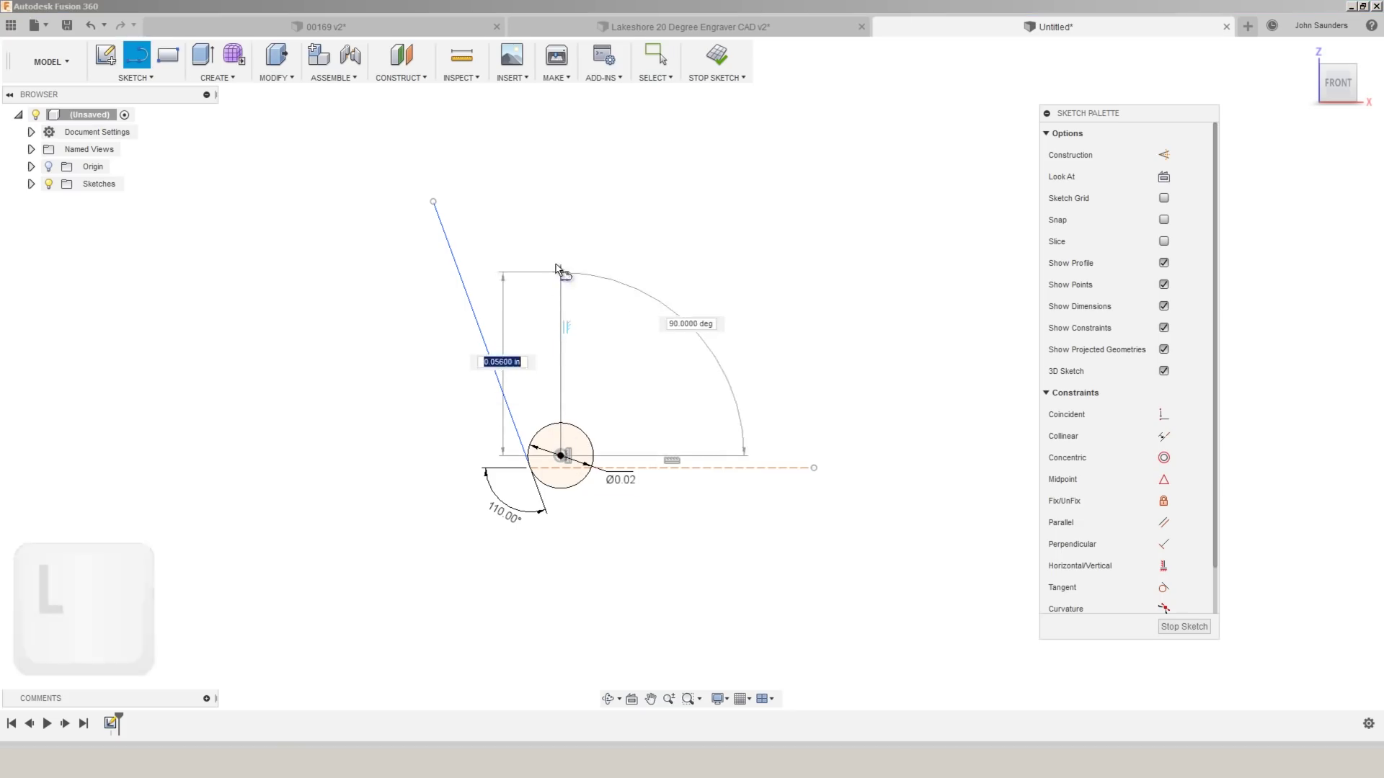
click(561, 235)
key(Escape)
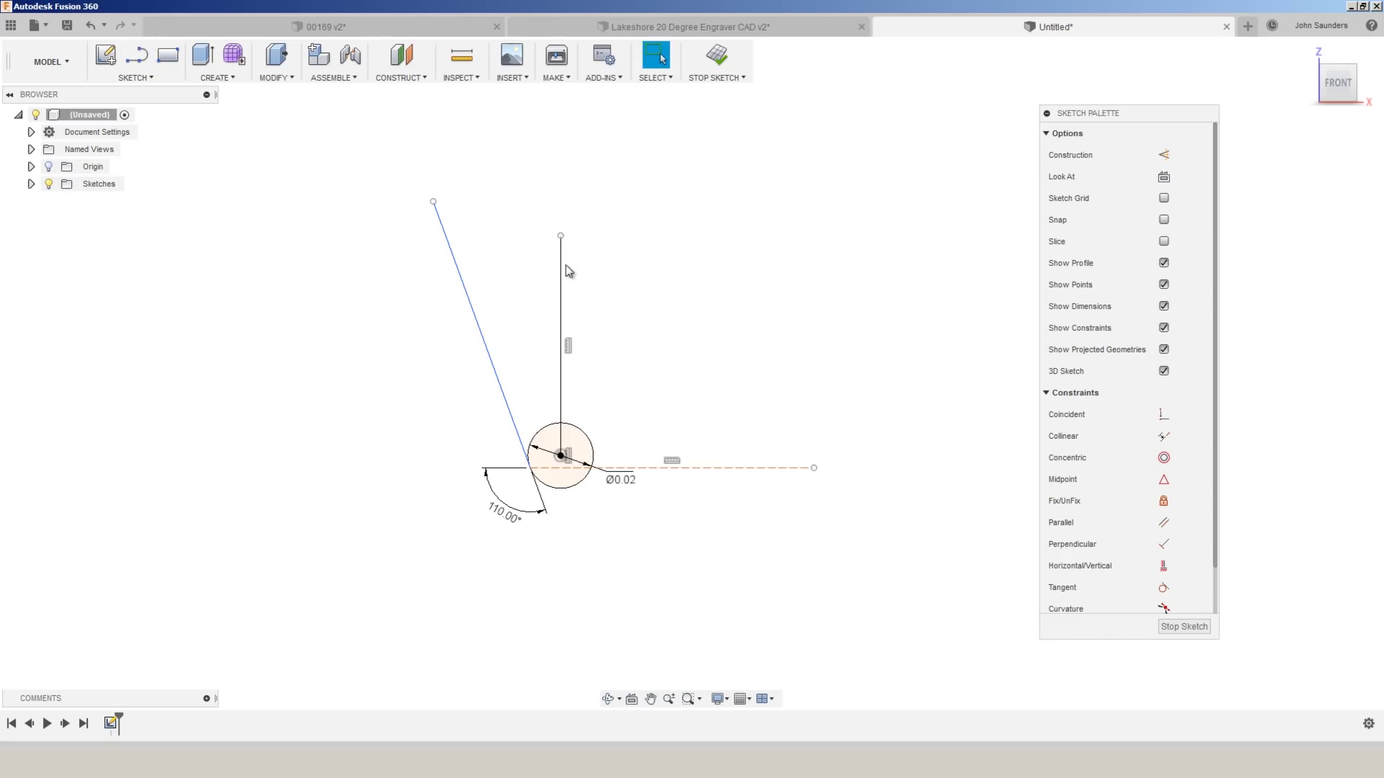
click(561, 273)
key(x)
click(624, 301)
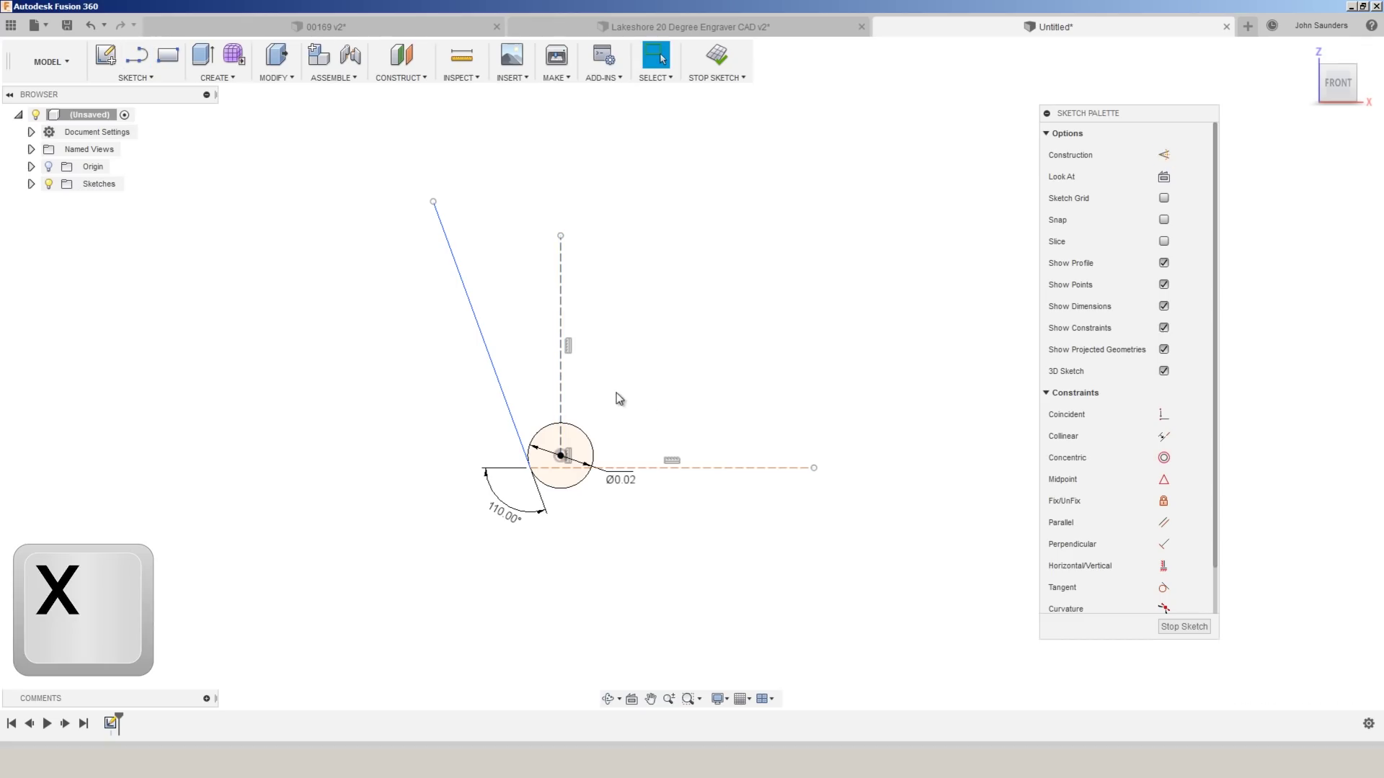
- Add a driven 20.00° angle dimension between the construction line and the slanted line
key(d)
click(560, 340)
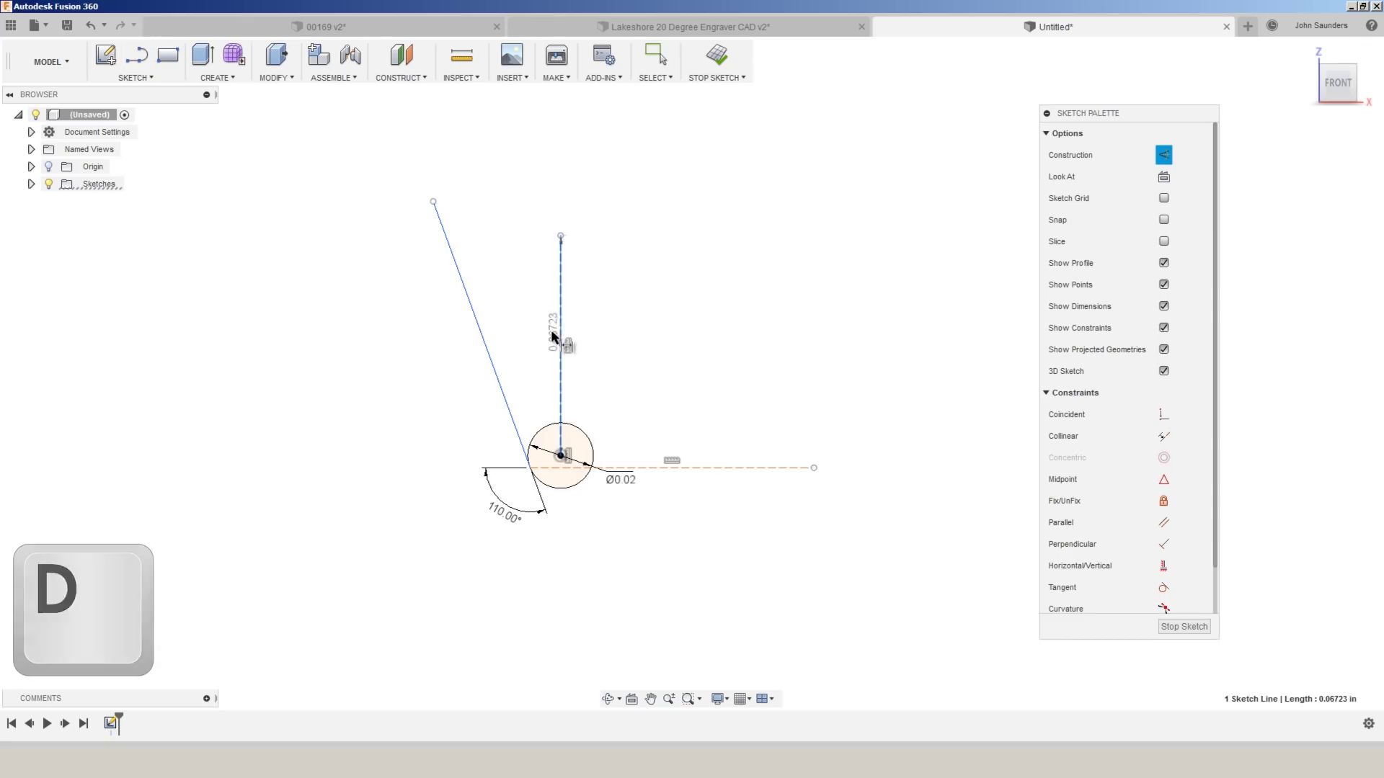
click(484, 336)
click(542, 330)
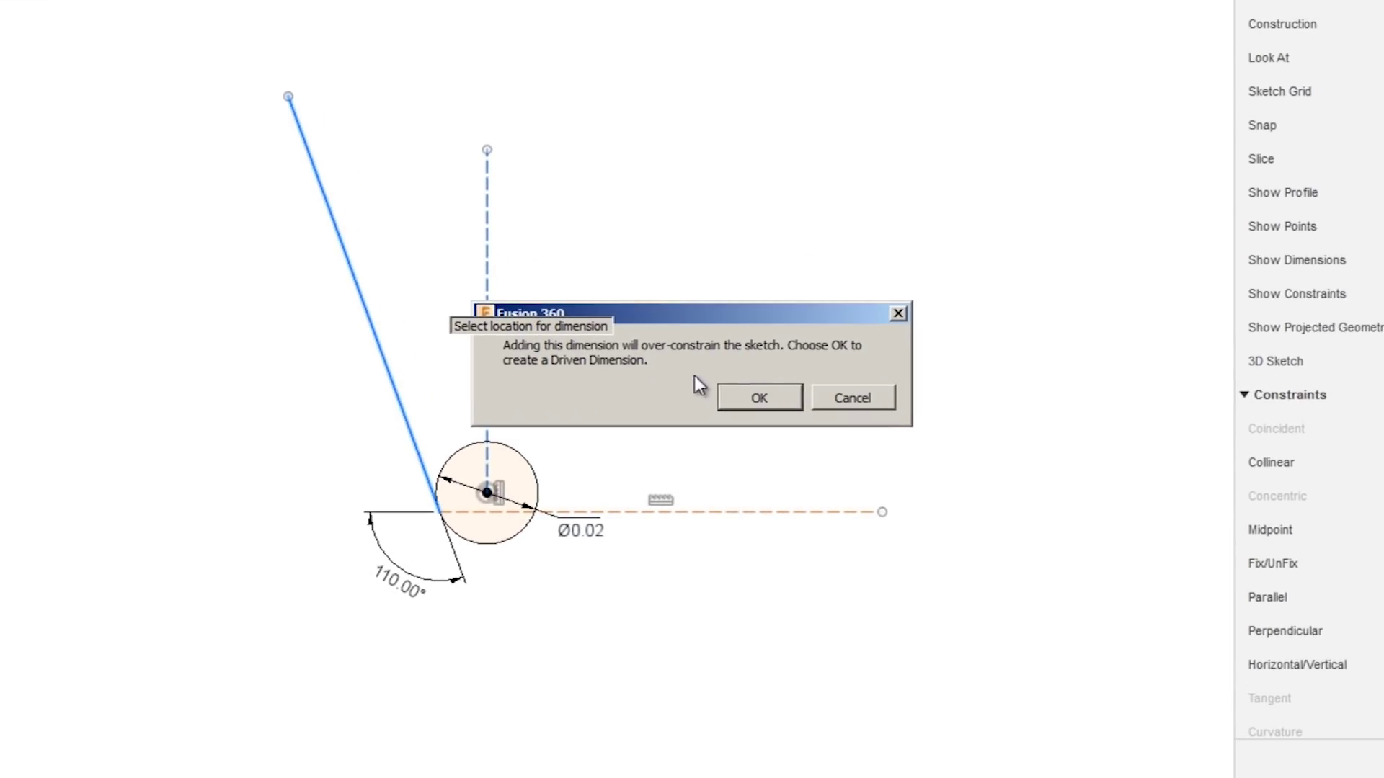
click(753, 401)
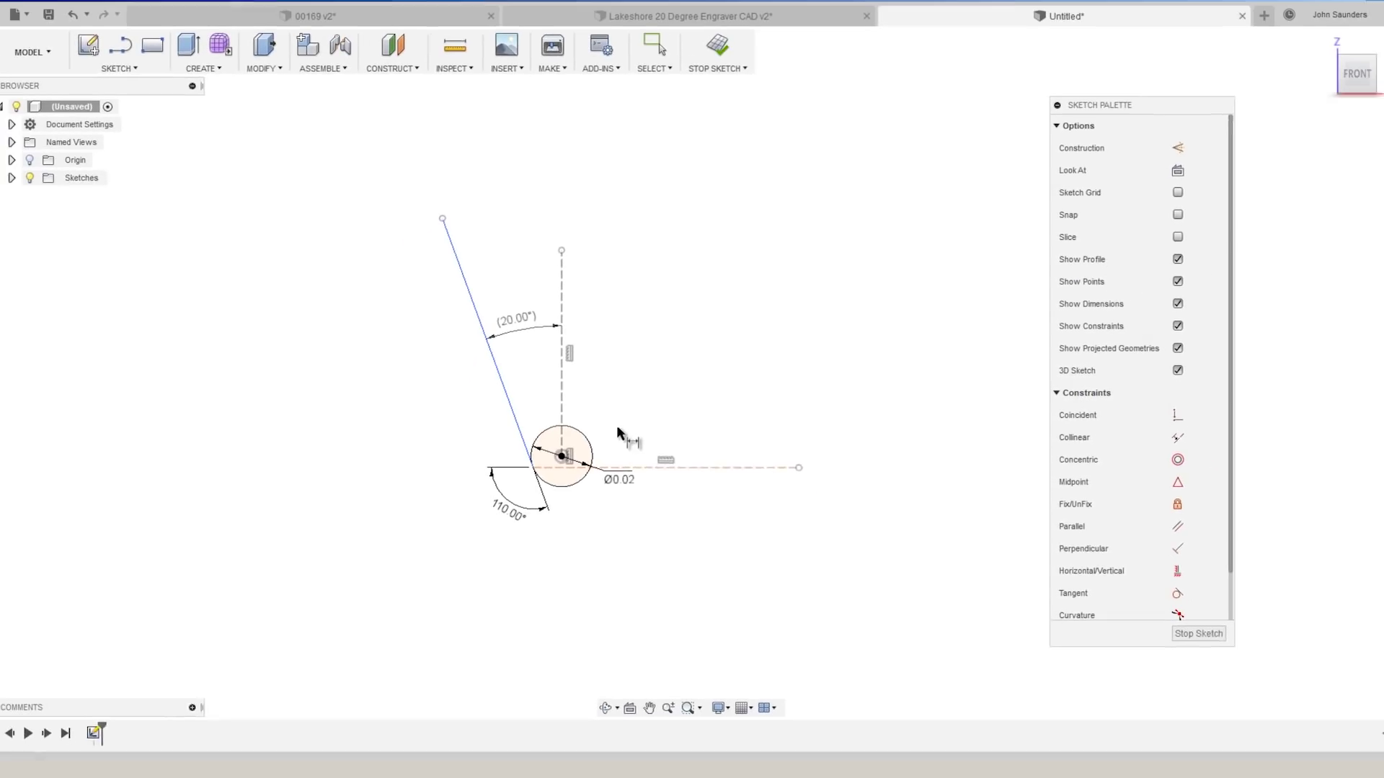
- Draw a second line from the circle's right edge up and to the right
key(l)
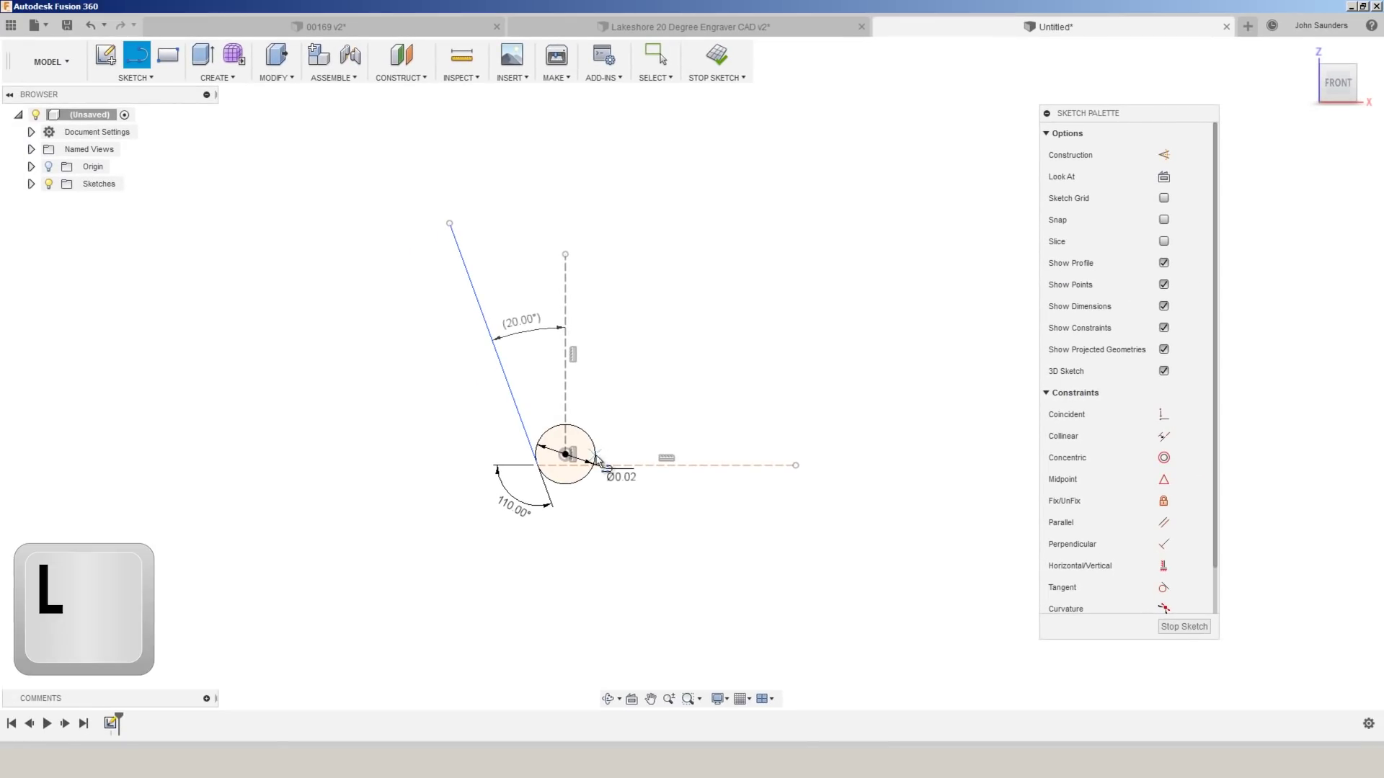
key(shift)
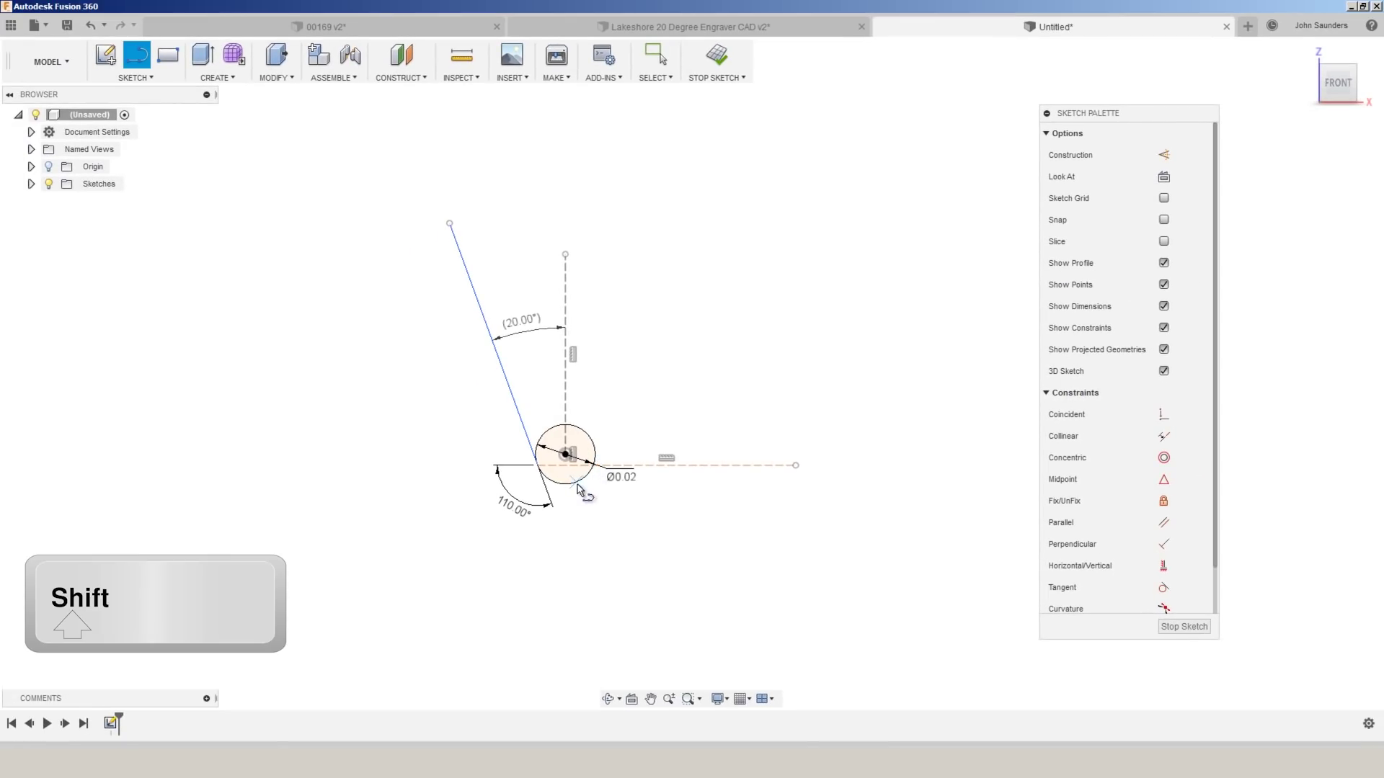
click(577, 485)
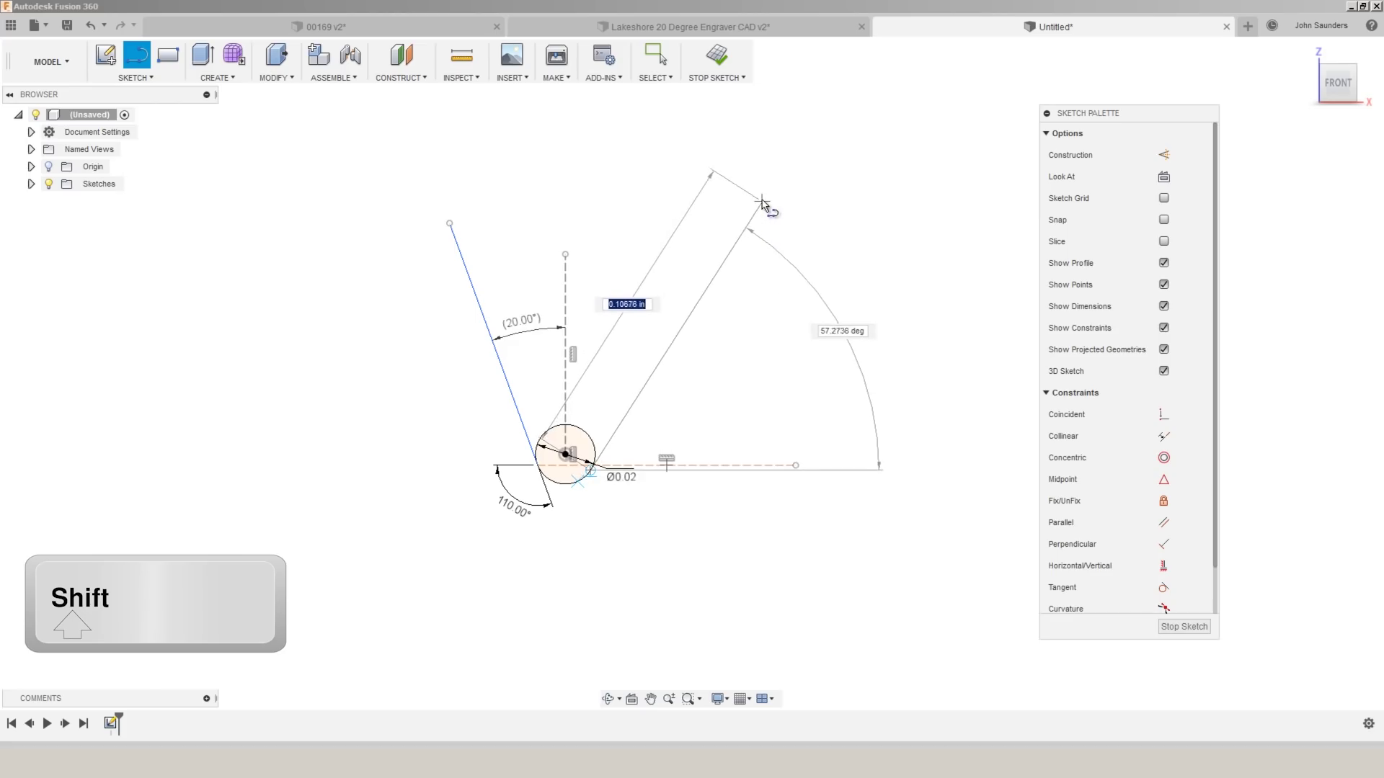
click(762, 197)
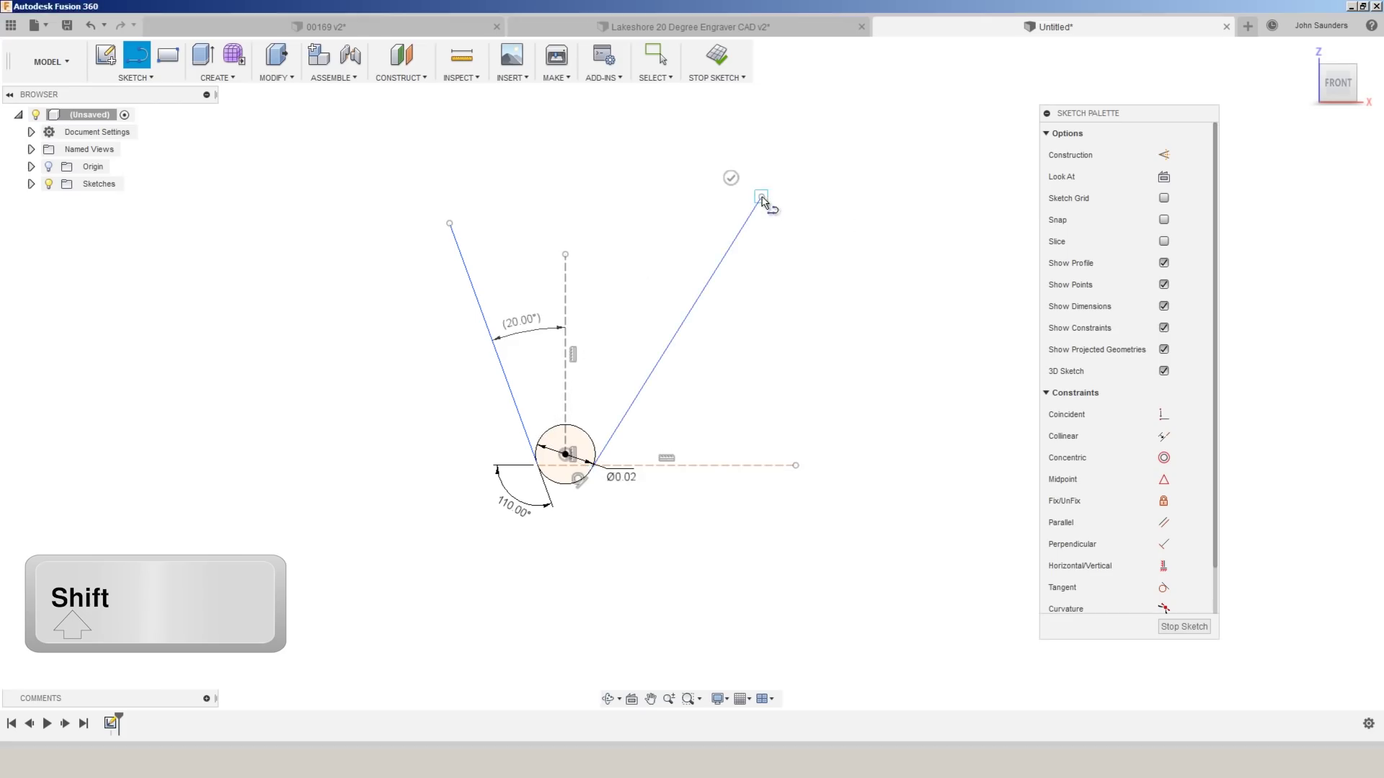
key(Escape)
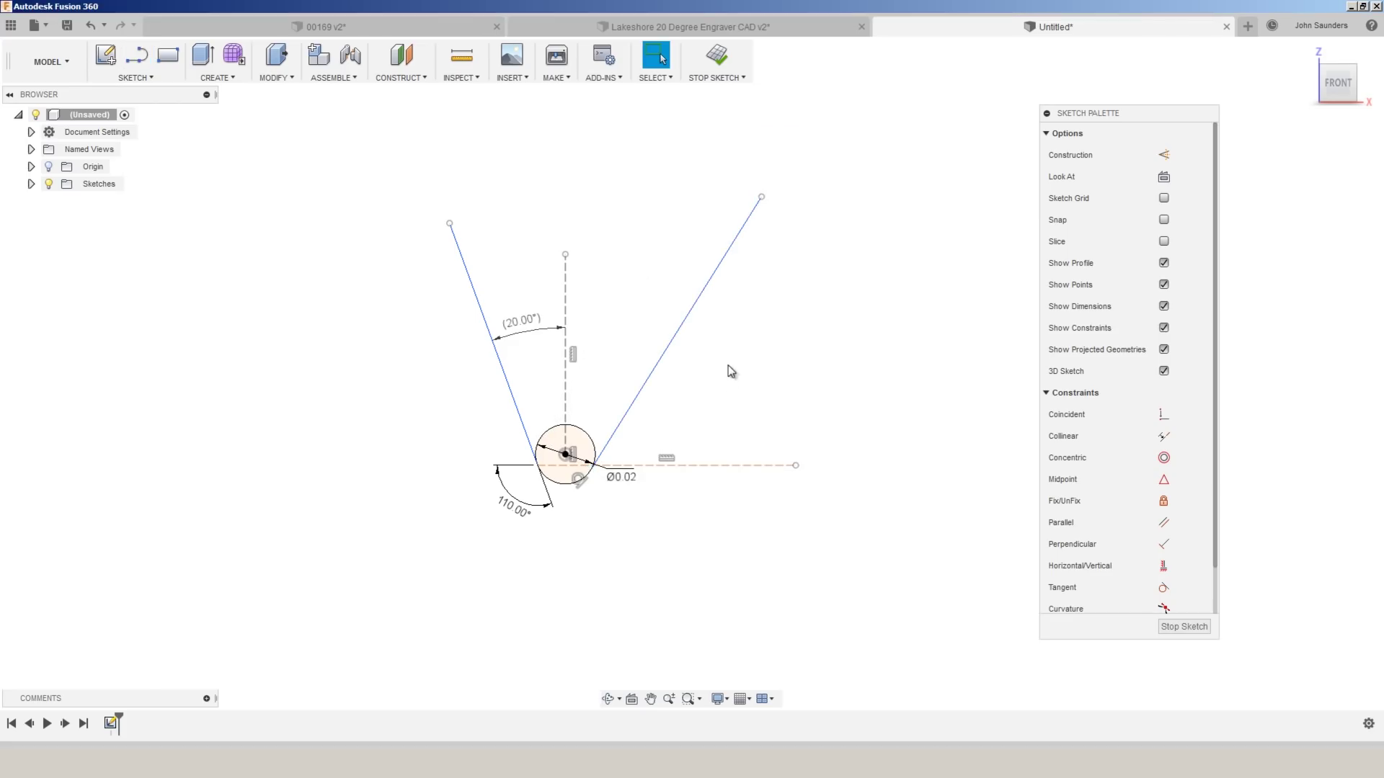
- Dimension the right line 20° from the vertical construction line and adjust the left line's top end
click(566, 394)
click(637, 388)
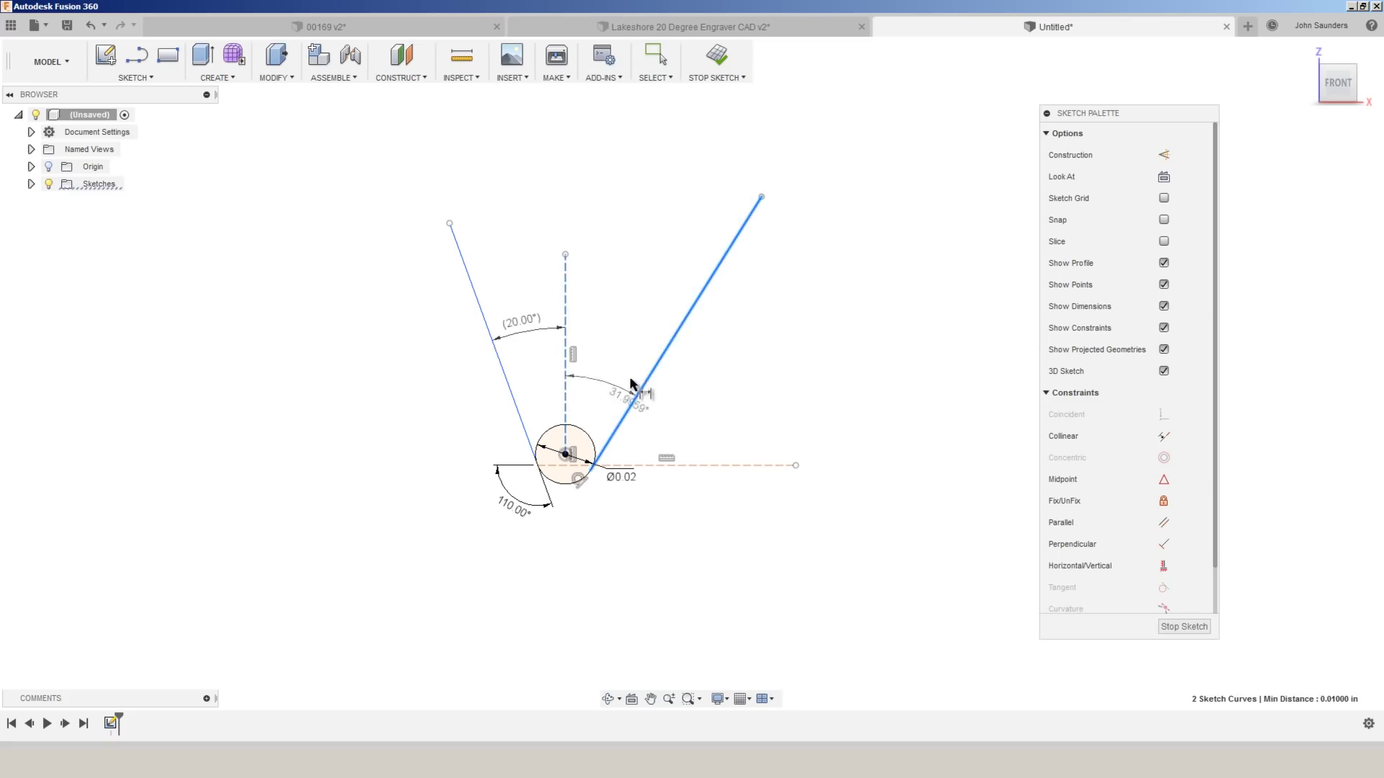
click(621, 334)
text(20)
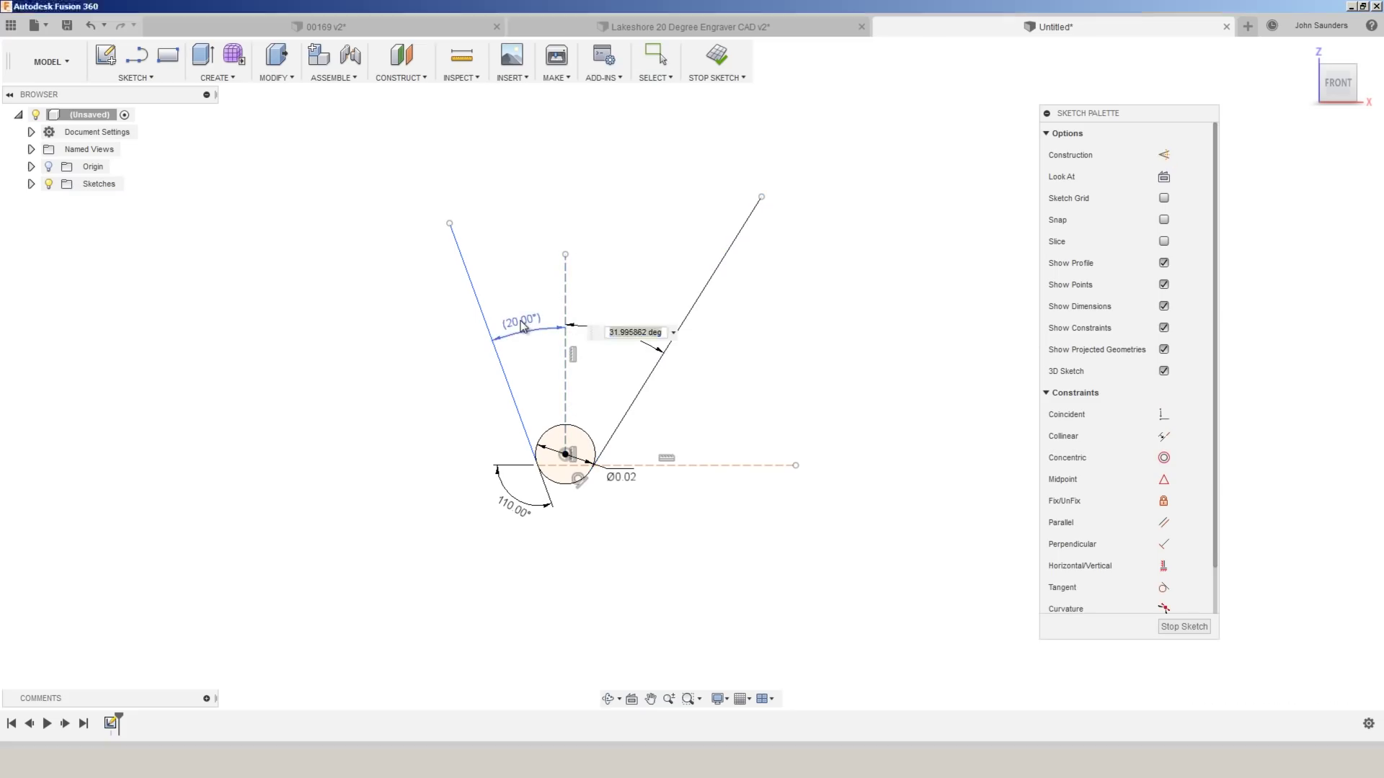
key(Return)
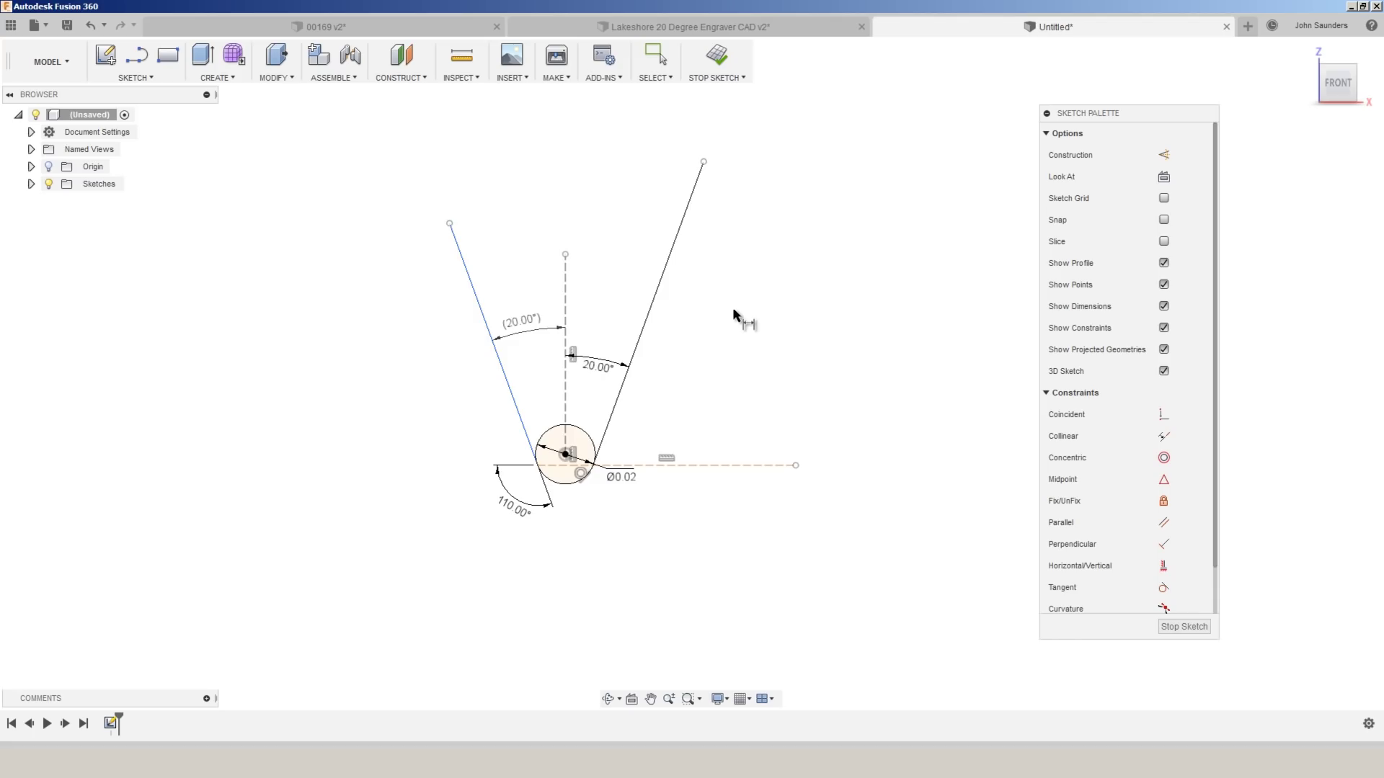
key(Escape)
mouse_move(742, 312)
mouse_down()
mouse_move(646, 419)
mouse_move(577, 277)
mouse_up()
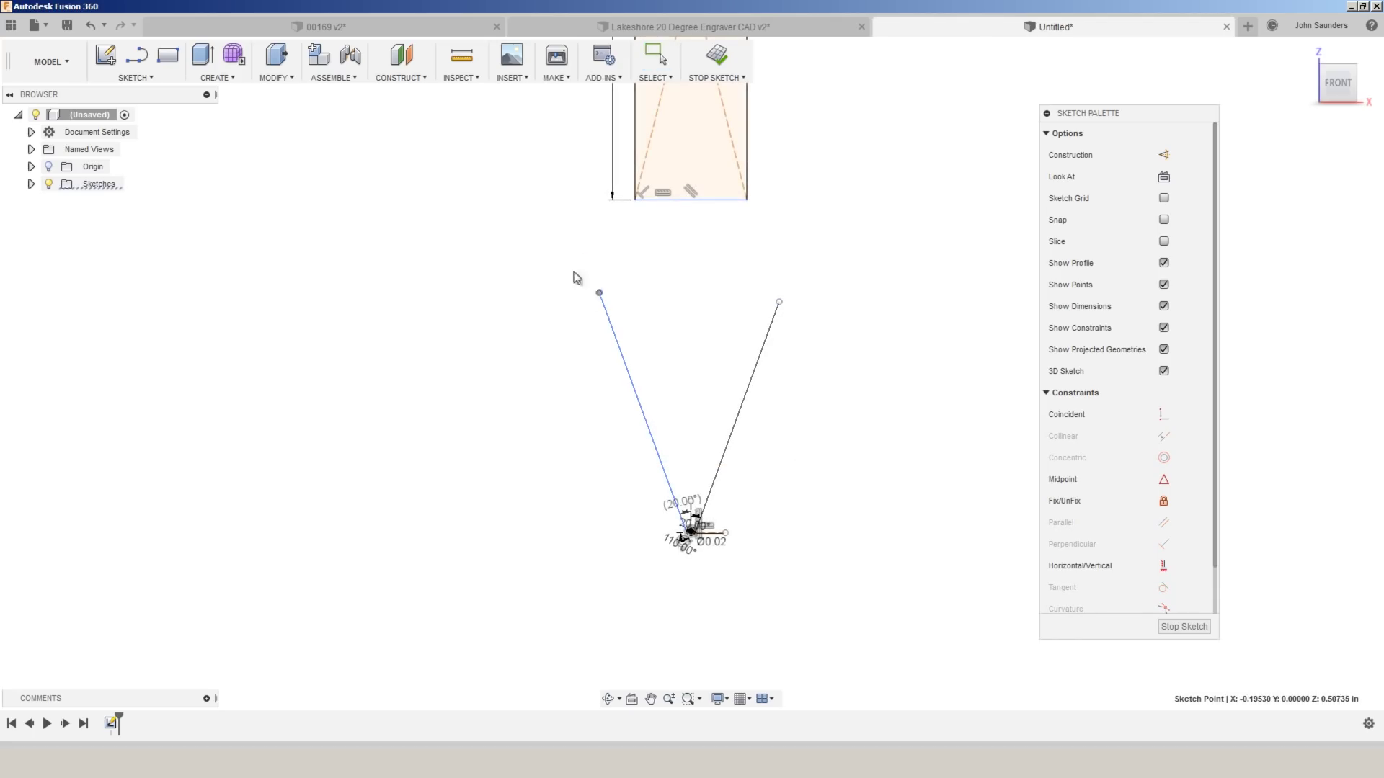
- Lengthen the right line and make the rectangle's bottom corner coincident with the left taper line
drag(784, 311, 806, 232)
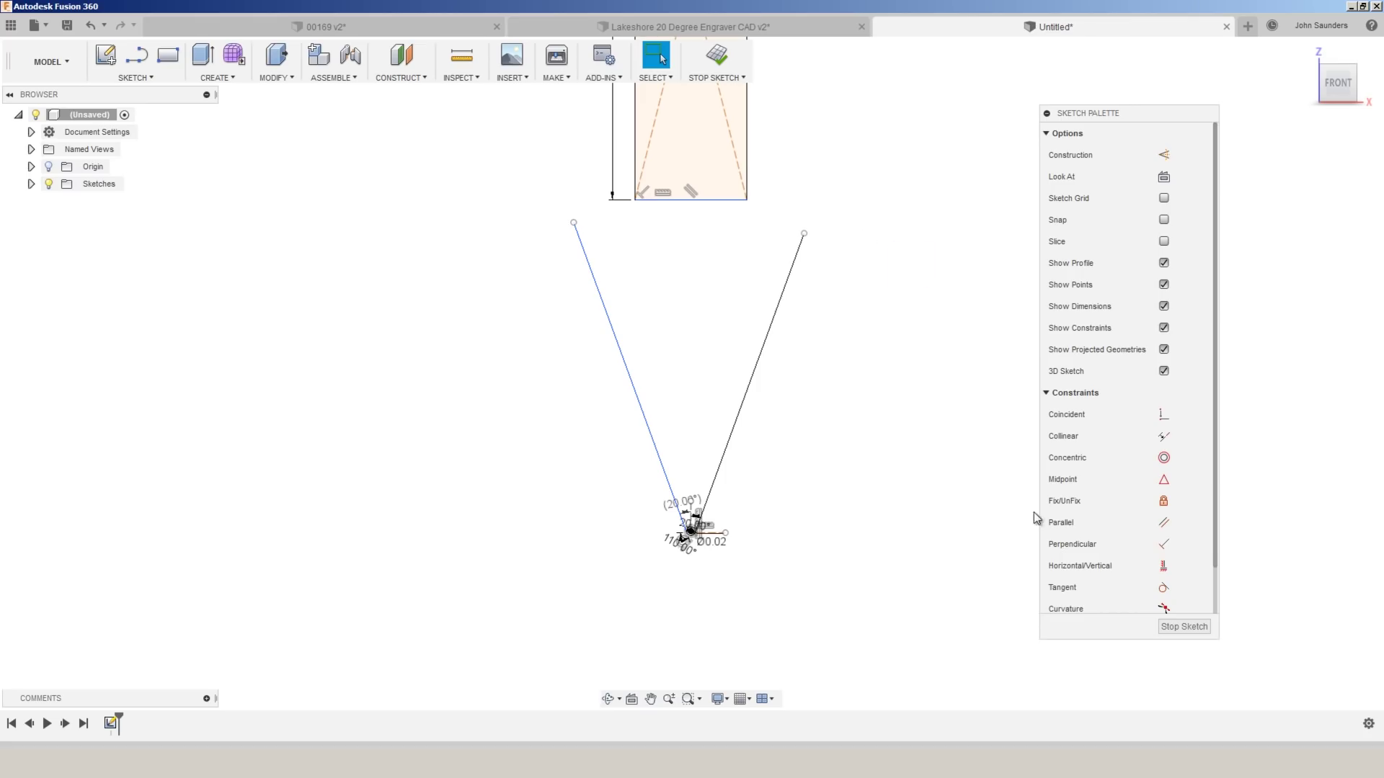
click(1164, 415)
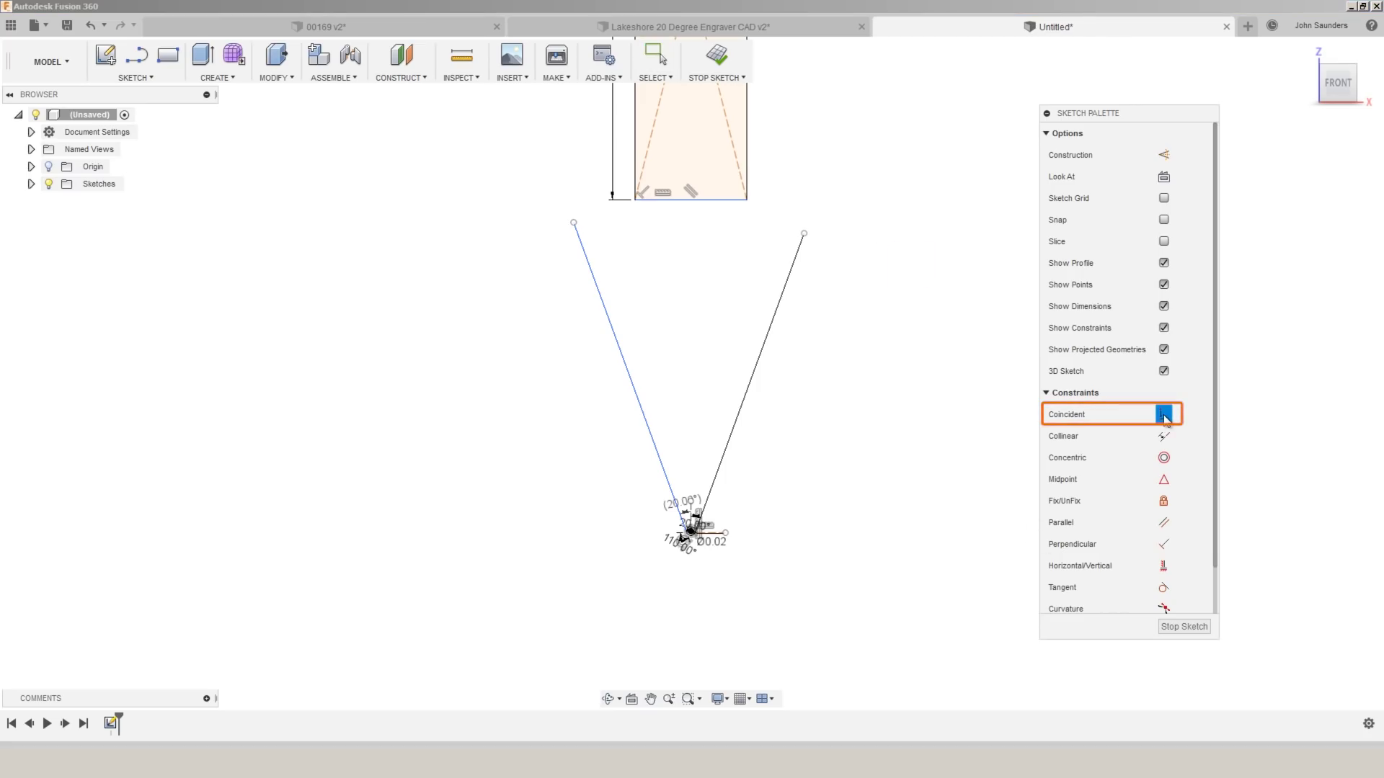
click(636, 202)
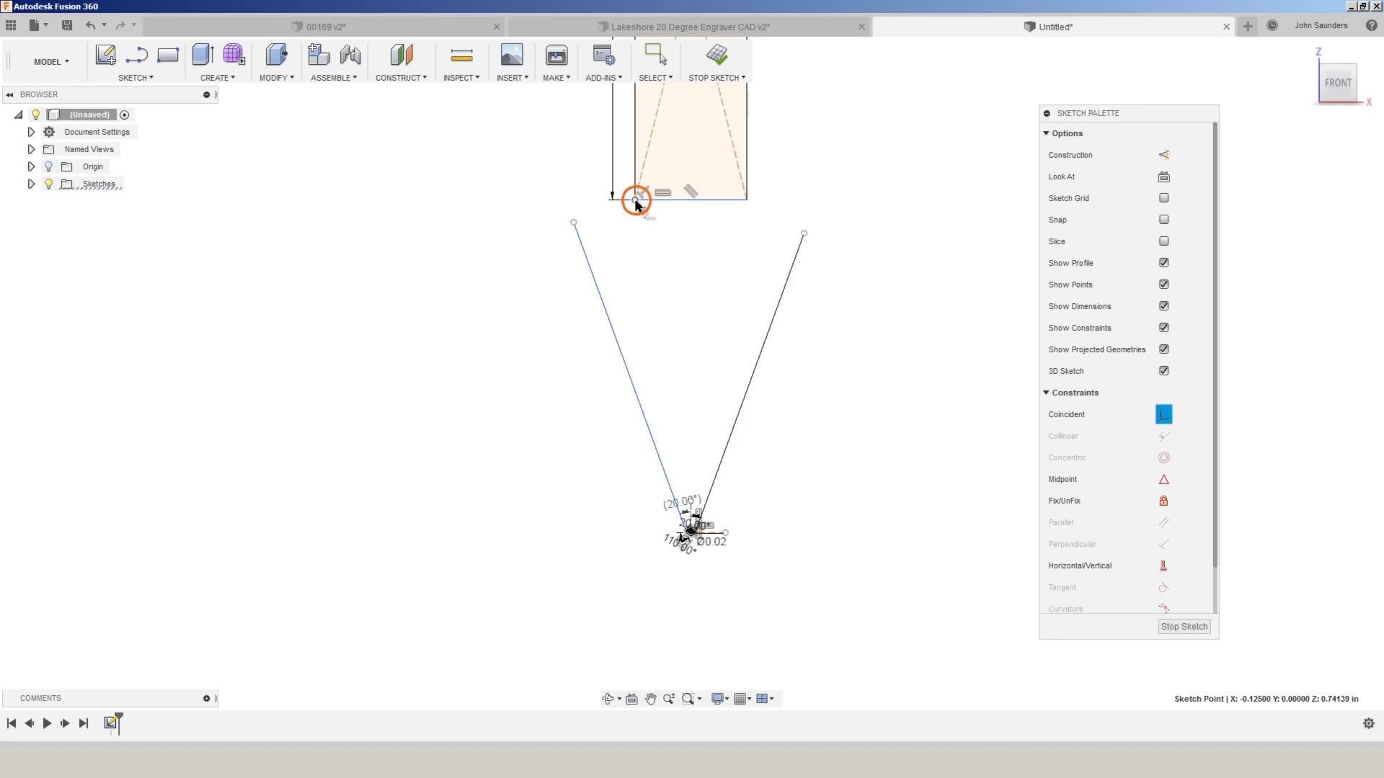
click(624, 356)
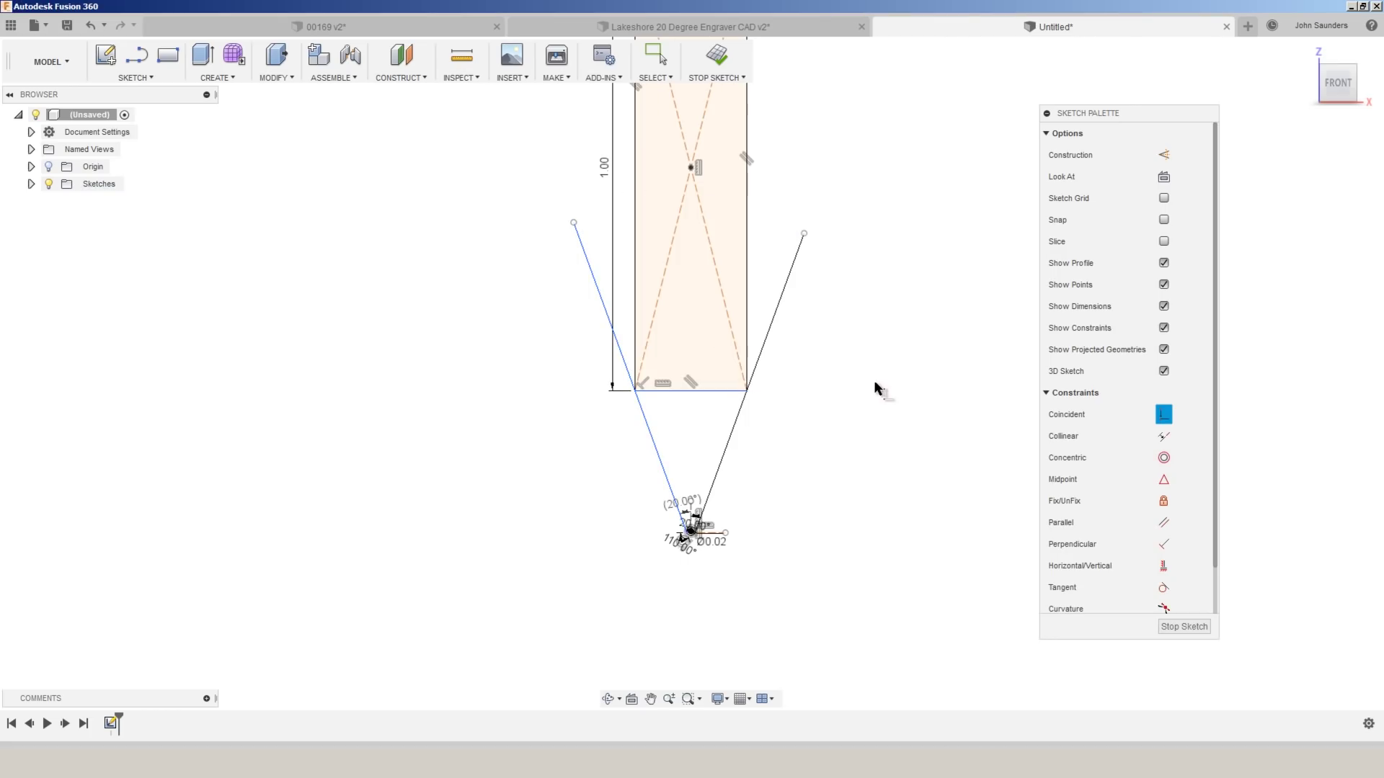
key(Escape)
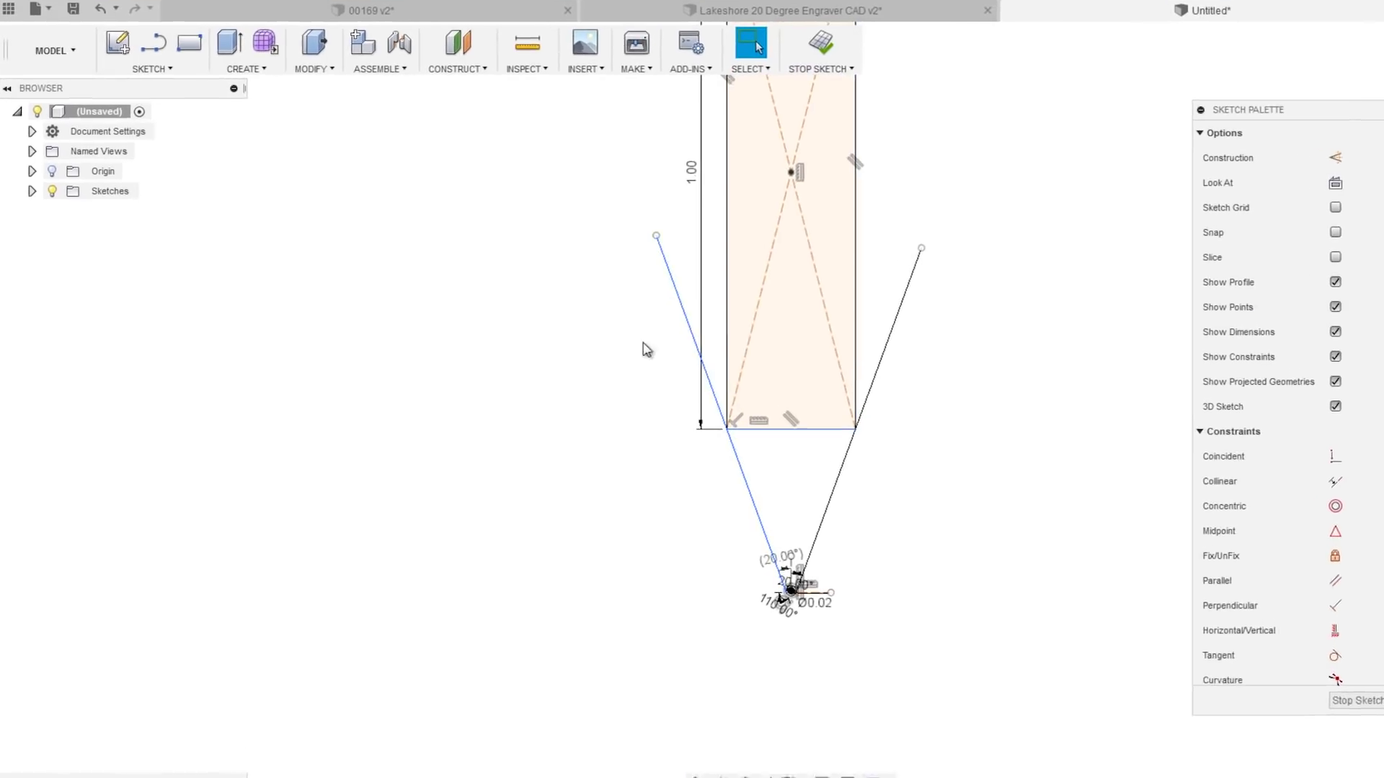
- Trim the left line's overhang above the rectangle, undoing the right-hand trim
click(162, 74)
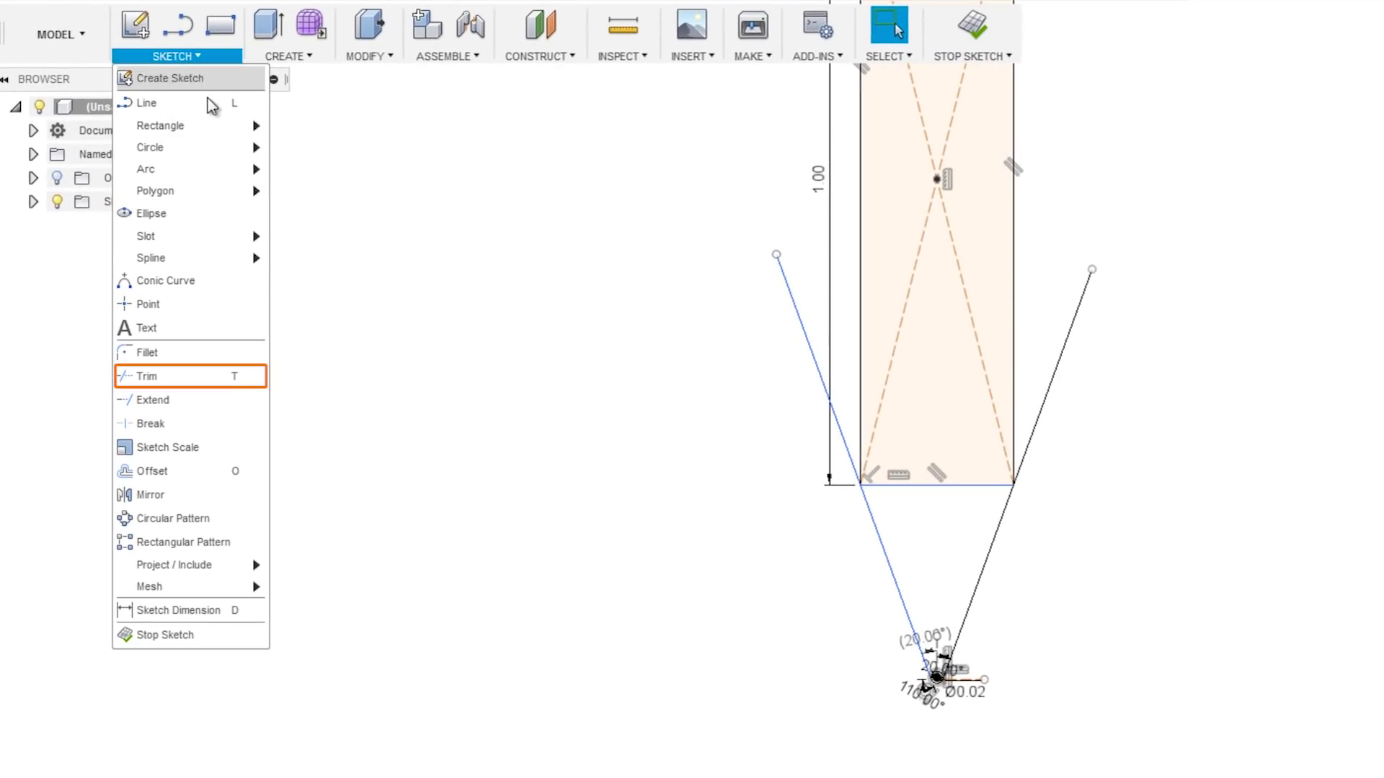
click(207, 375)
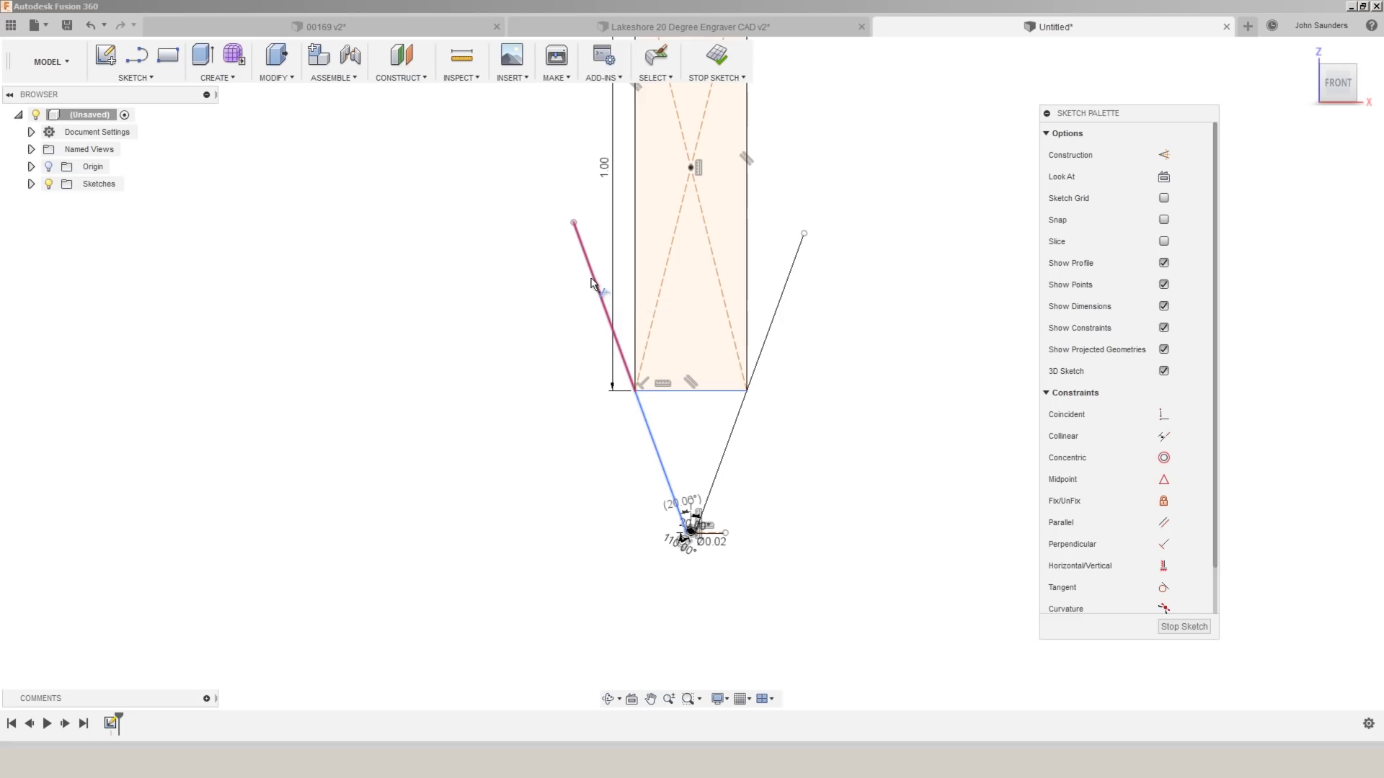
click(591, 283)
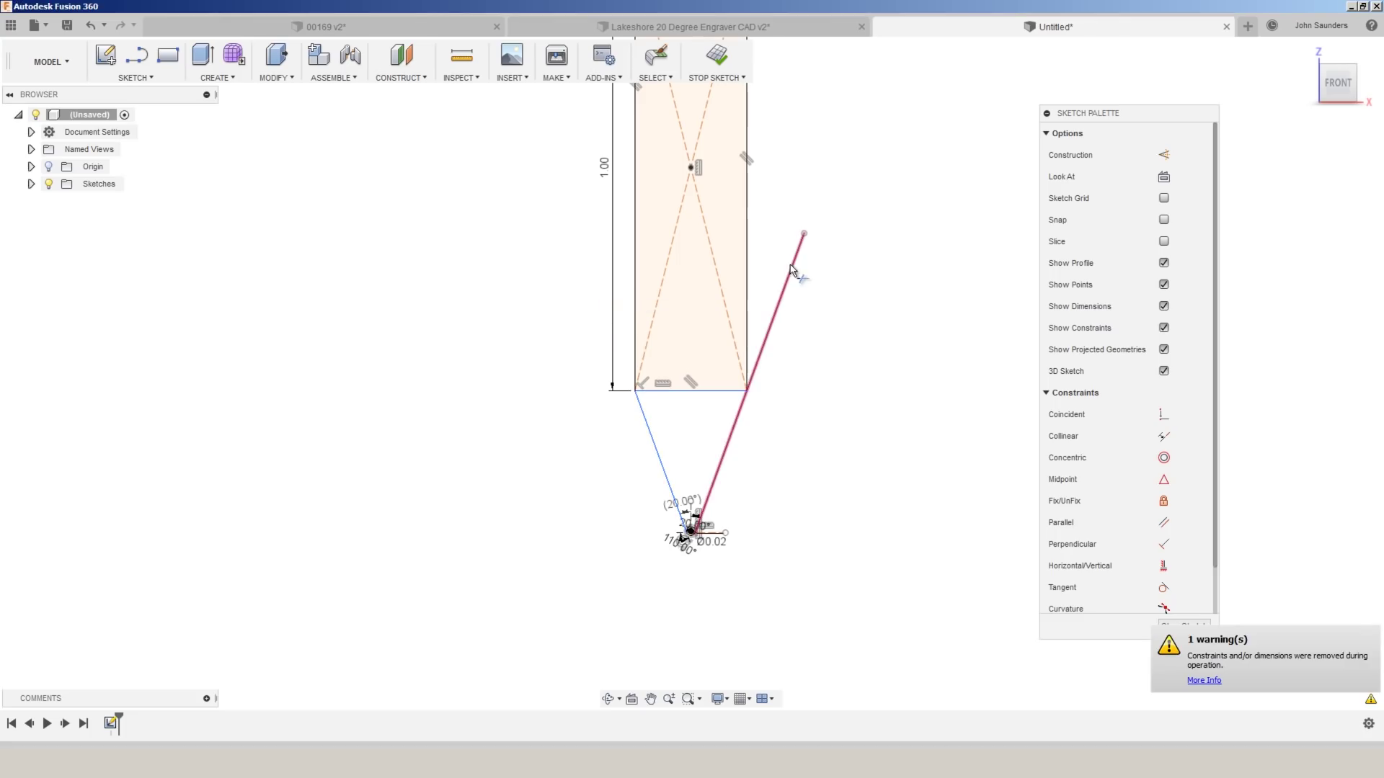
click(792, 282)
key(Escape)
key(ctrl+z)
- Drag the left taper line longer toward the tip circle
scroll(818, 475, up, 5)
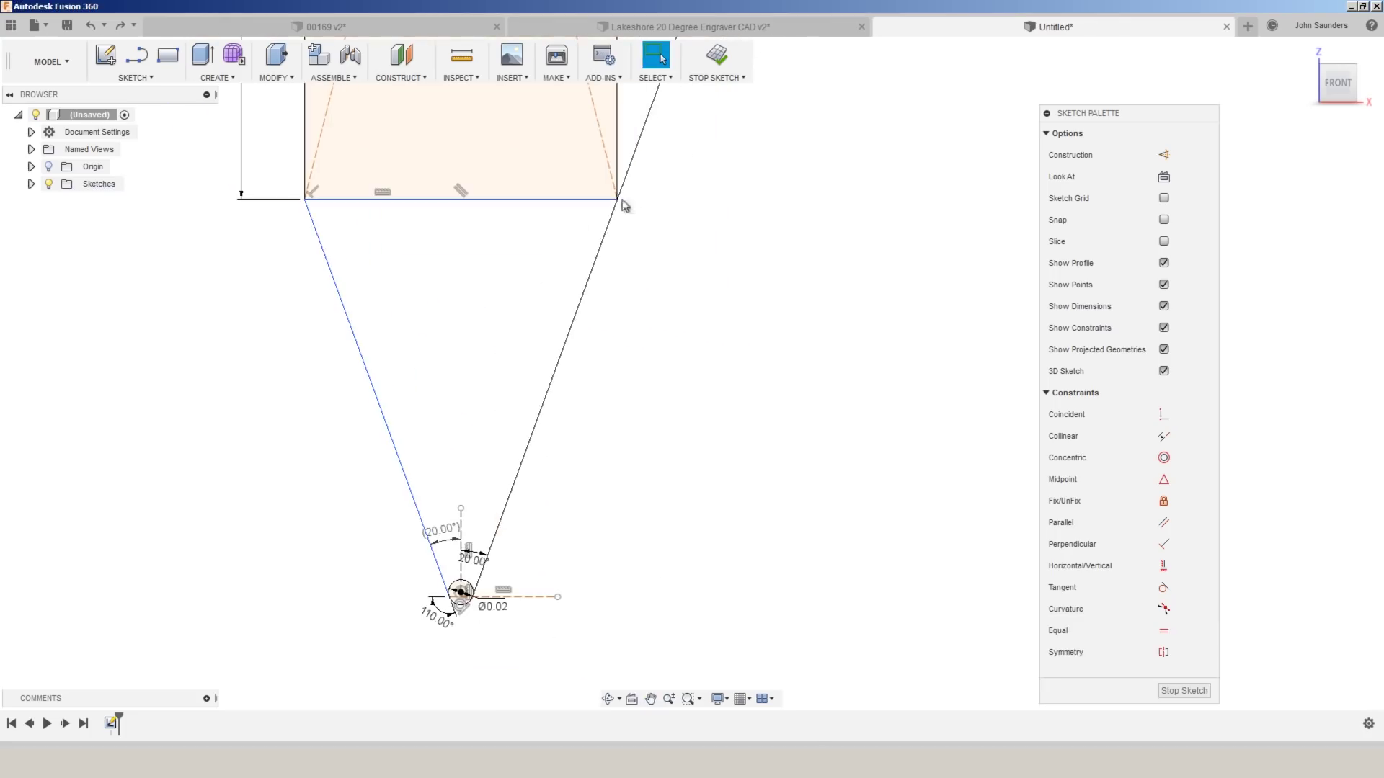
click(369, 369)
click(321, 391)
scroll(324, 484, up, 2)
click(445, 494)
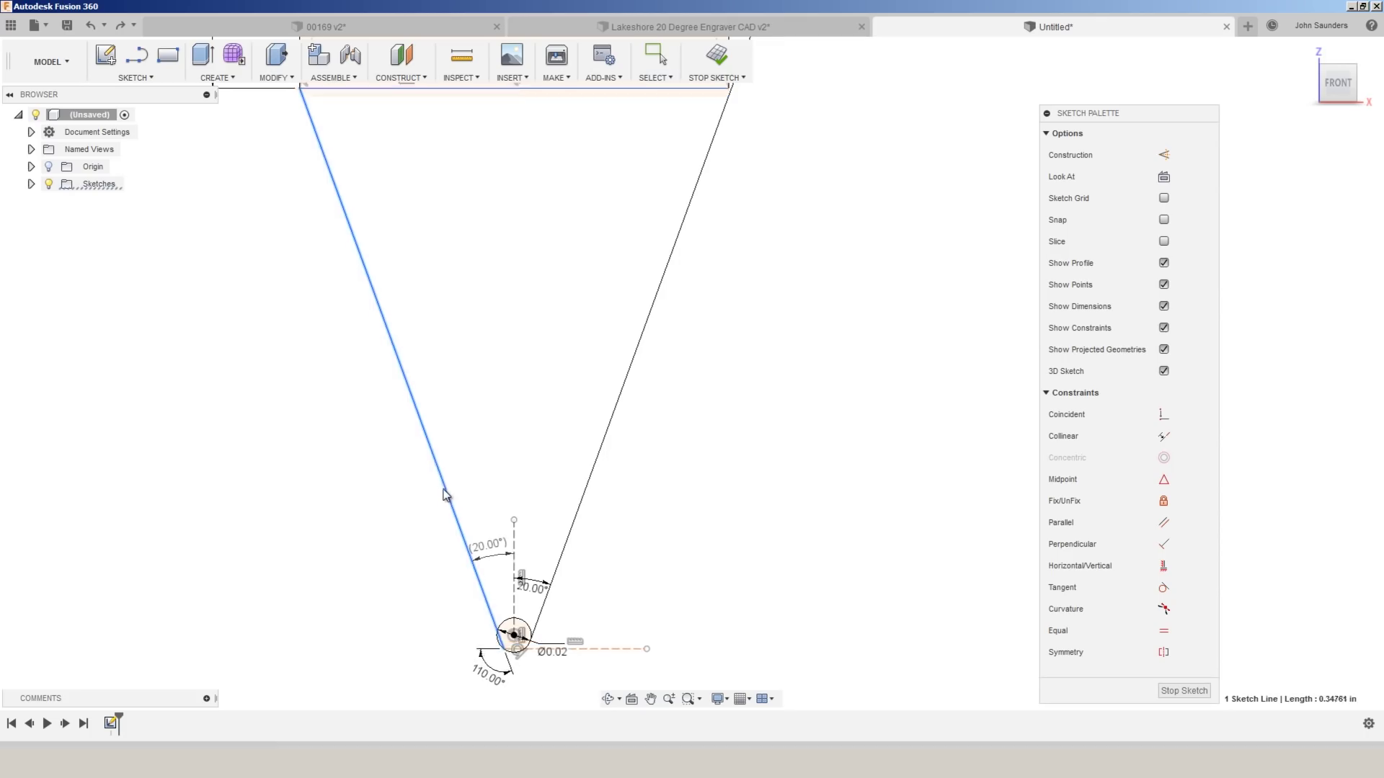
drag(445, 495, 392, 510)
scroll(958, 503, up, 7)
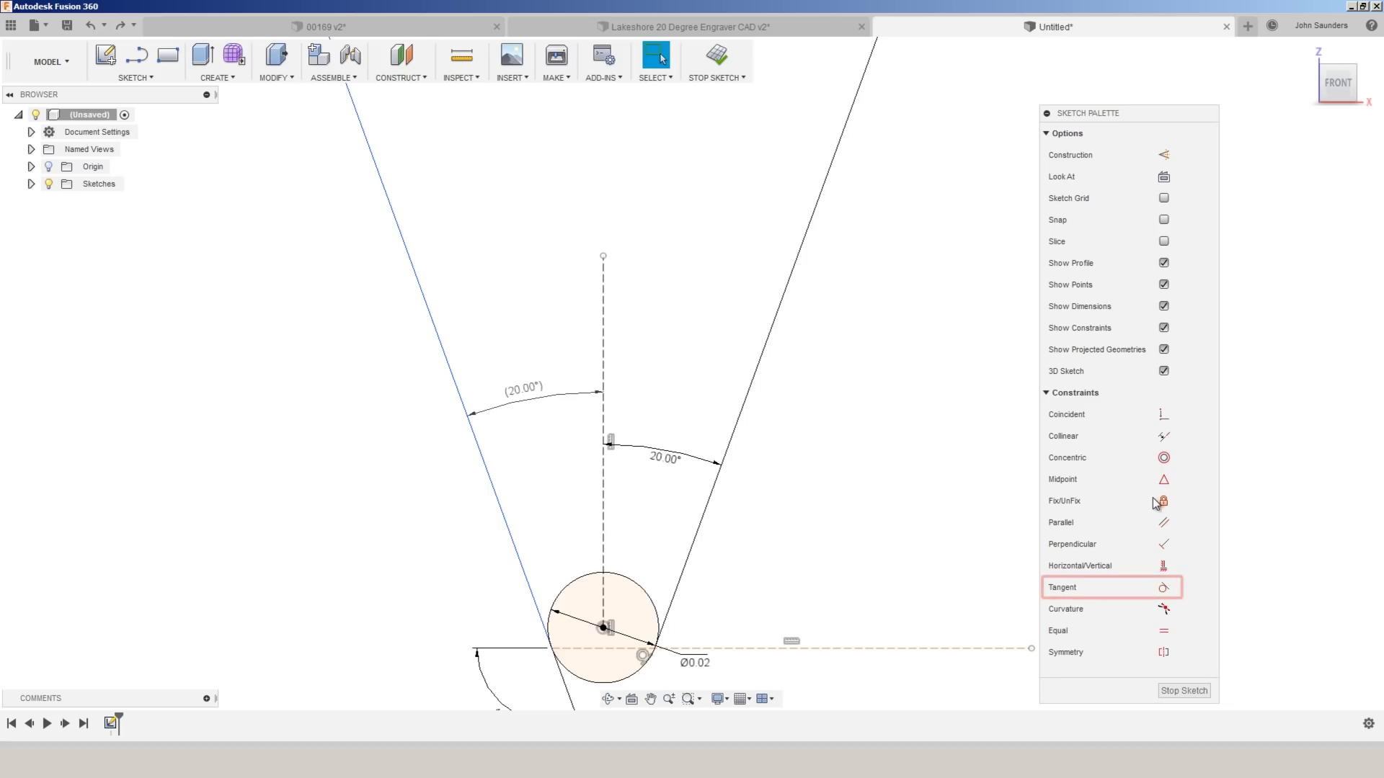
- Make the left taper line tangent to the Ø0.02 tip circle
click(1162, 588)
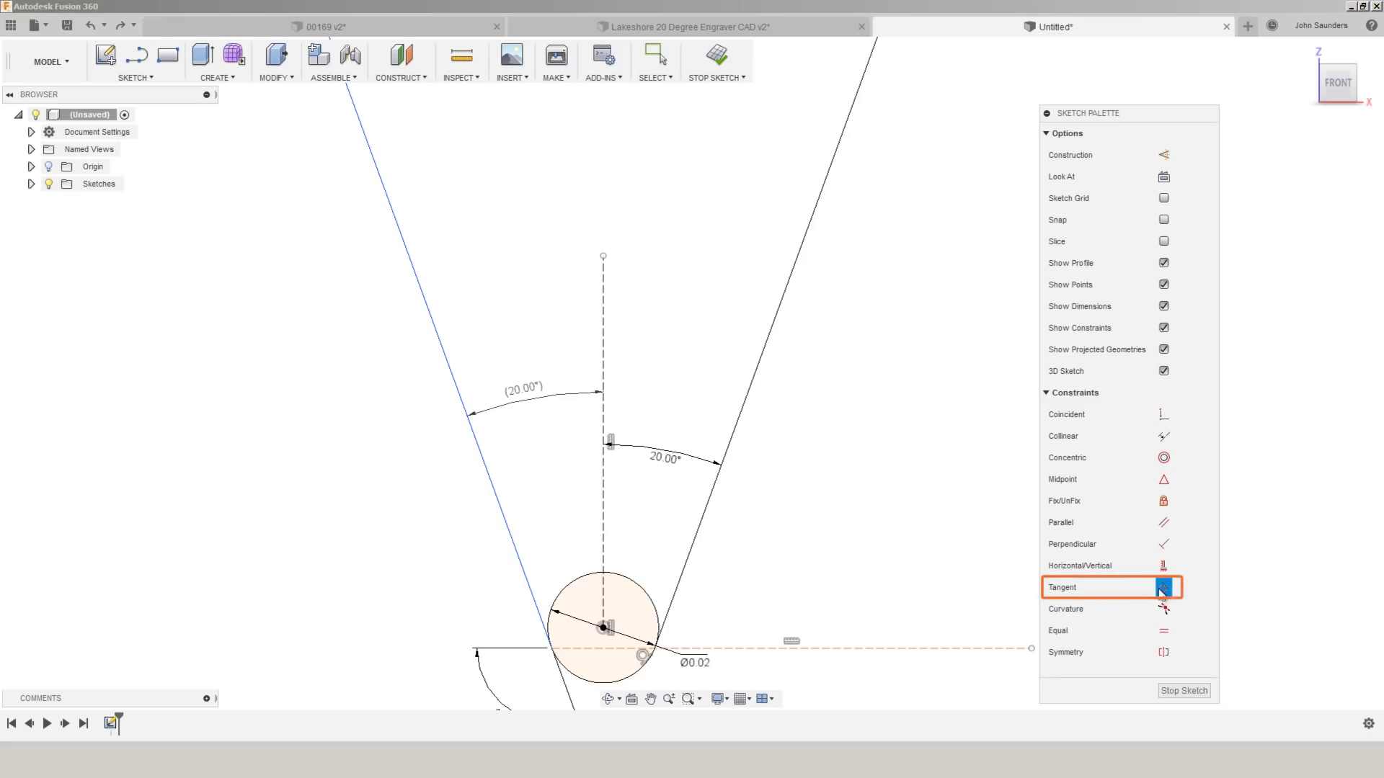
click(515, 529)
click(566, 591)
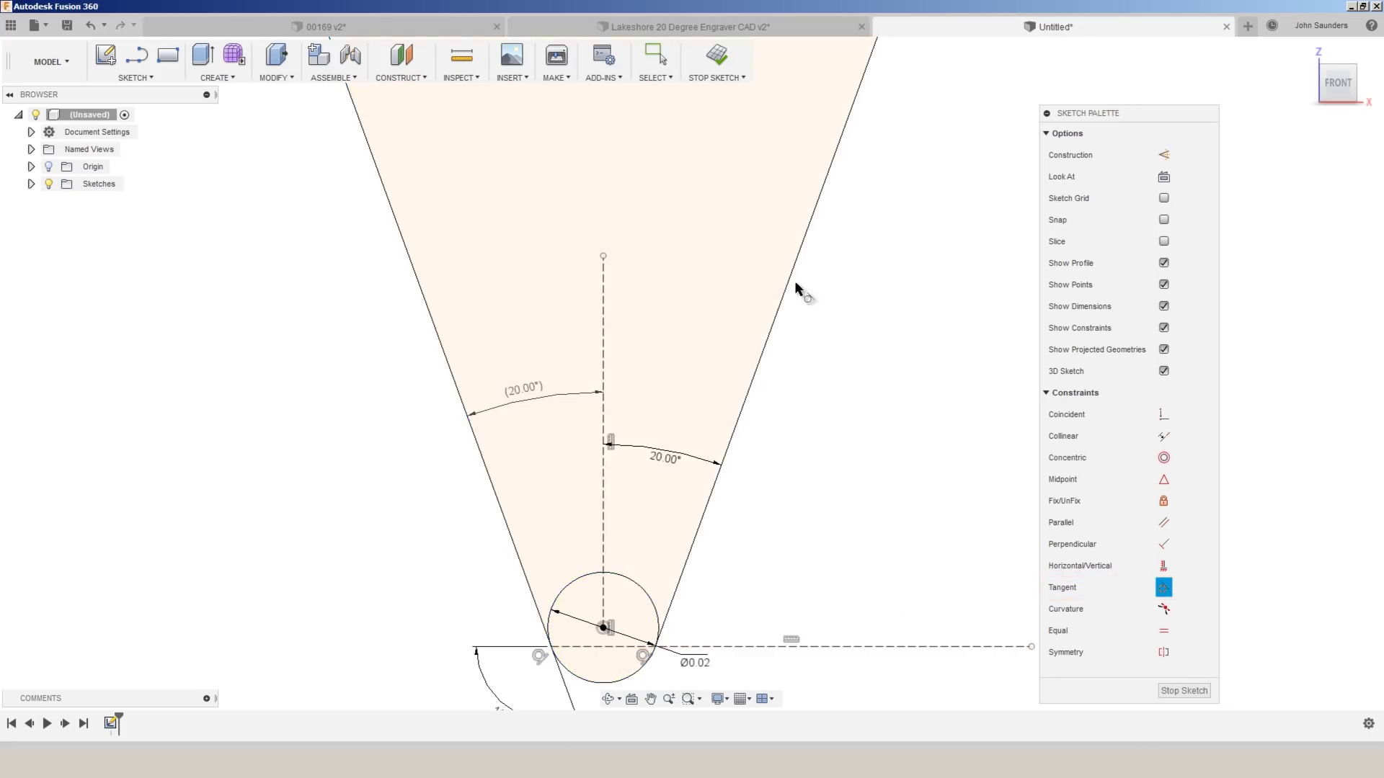
scroll(792, 284, down, 5)
mouse_move(792, 284)
middle_down()
mouse_move(871, 285)
mouse_move(729, 532)
middle_up()
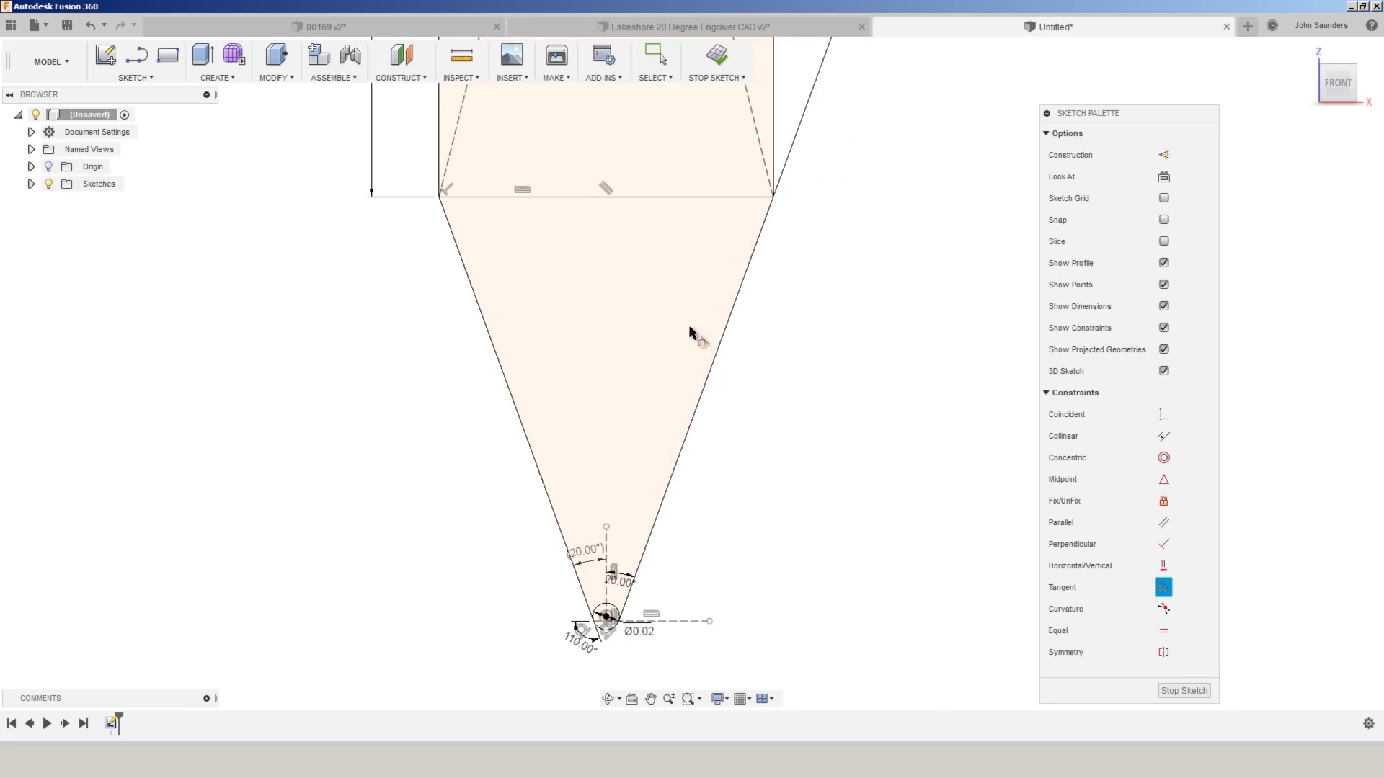
- Open the Lakeshore 20 Degree Engraver CAD v3 design and view its full tool sketch
click(136, 77)
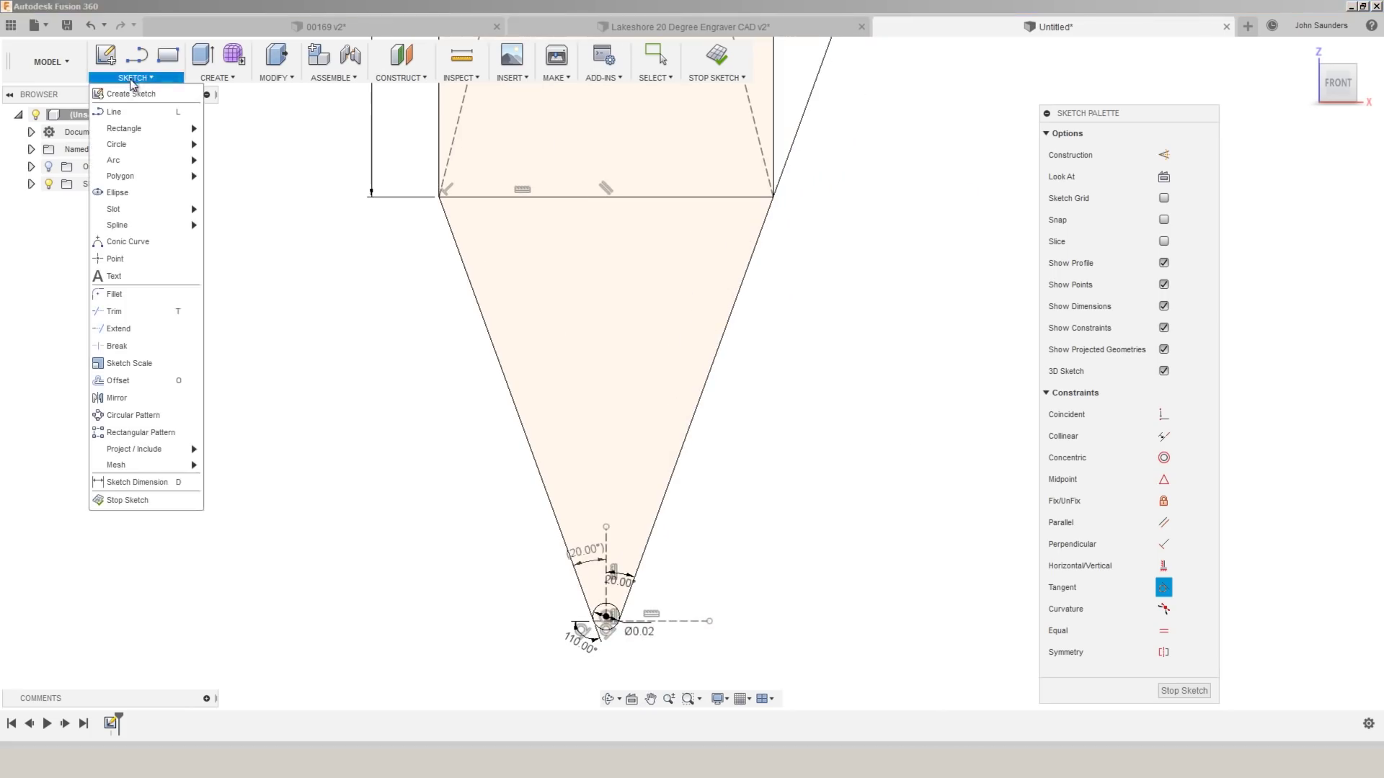
click(133, 311)
scroll(868, 226, down, 3)
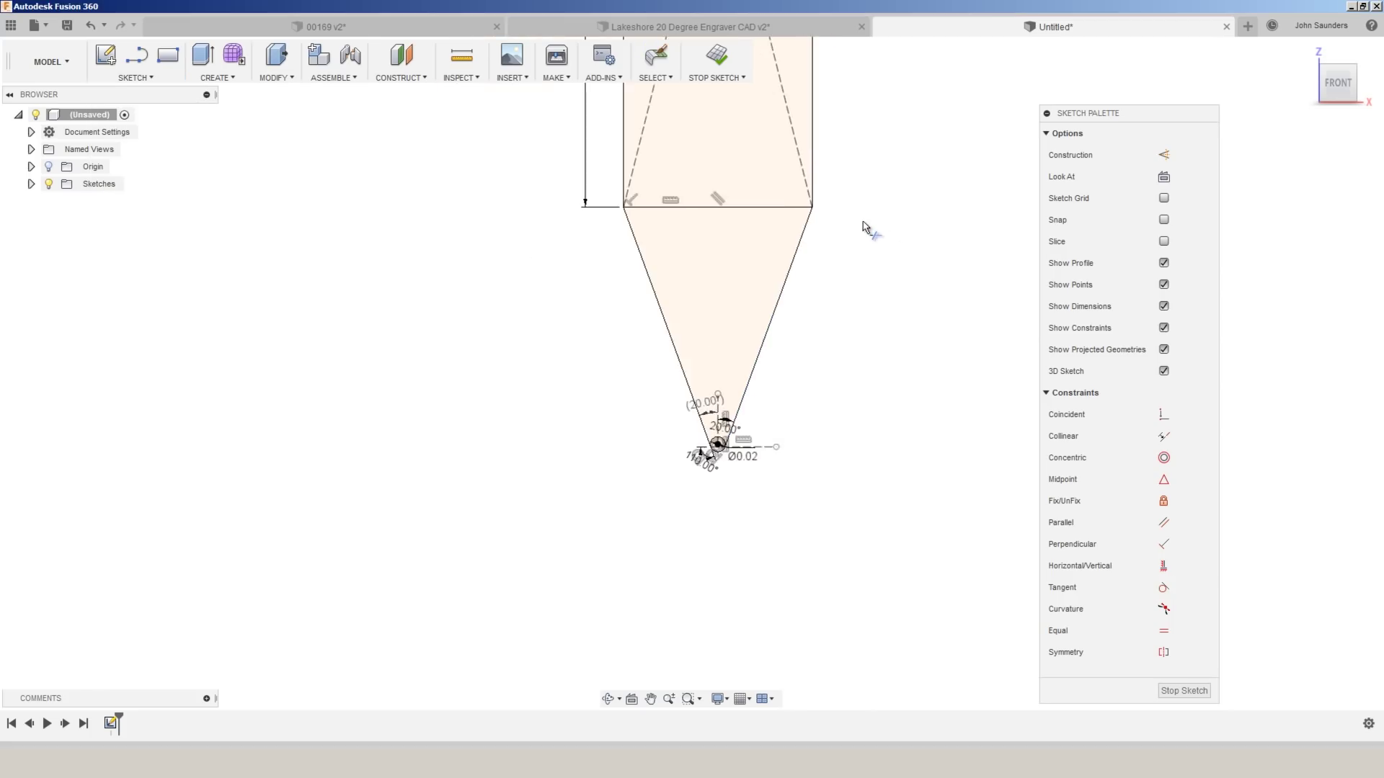
middle_drag(867, 226, 862, 388)
scroll(860, 387, down, 5)
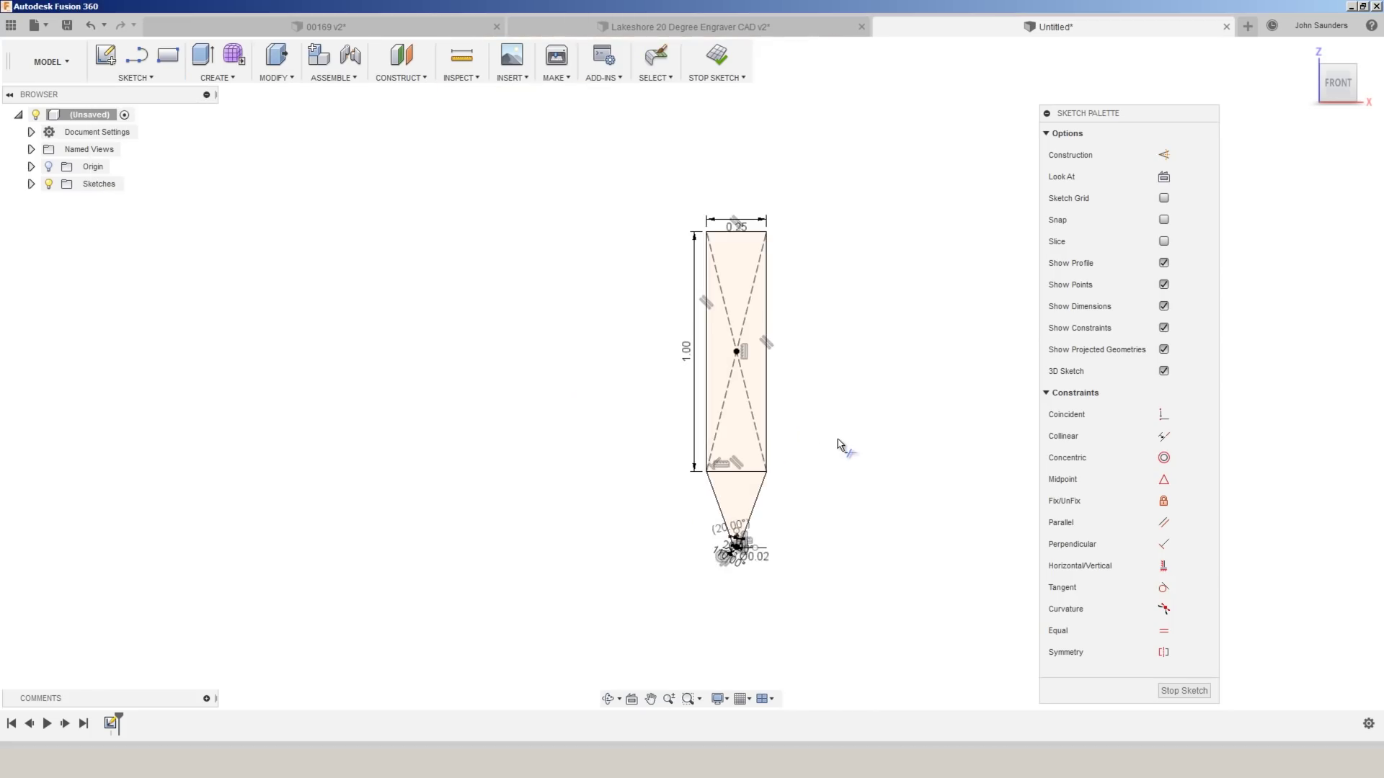
scroll(838, 611, up, 5)
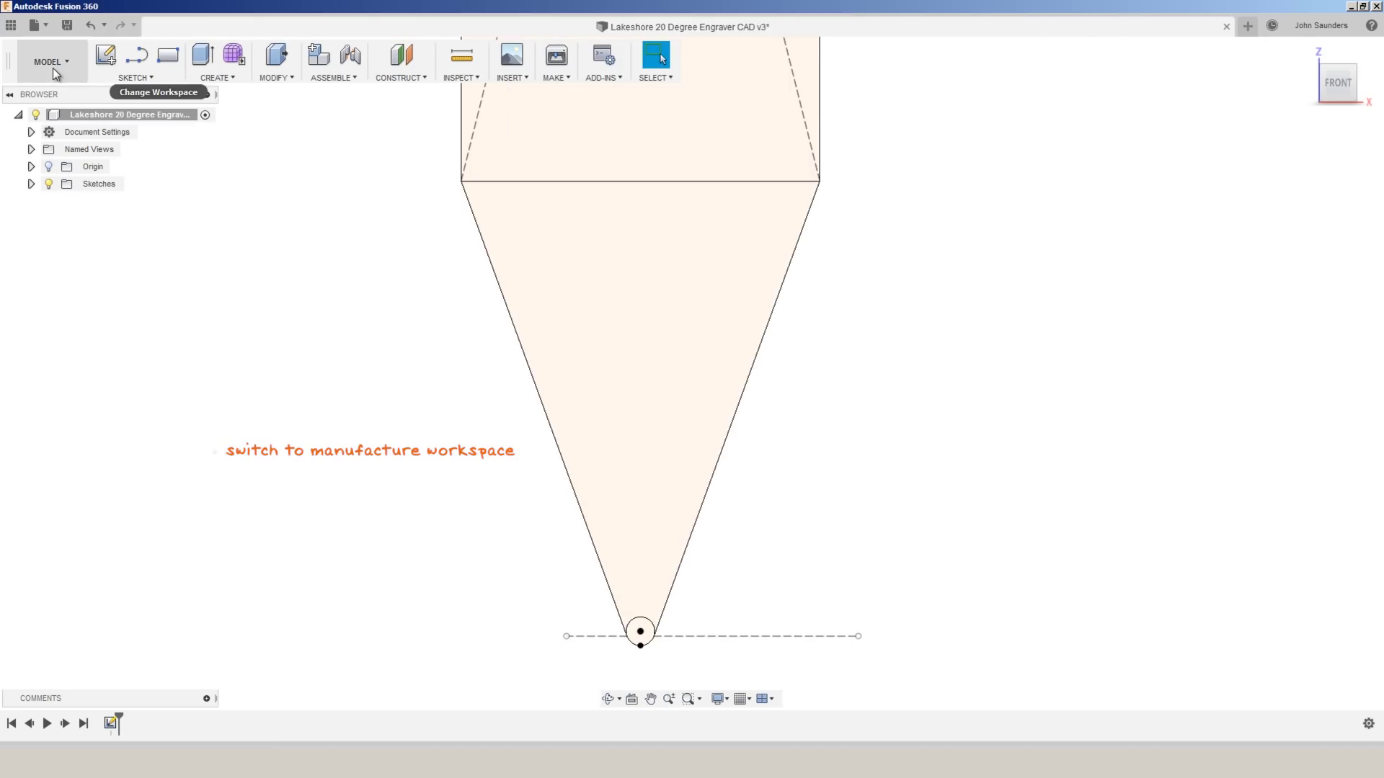
click(53, 68)
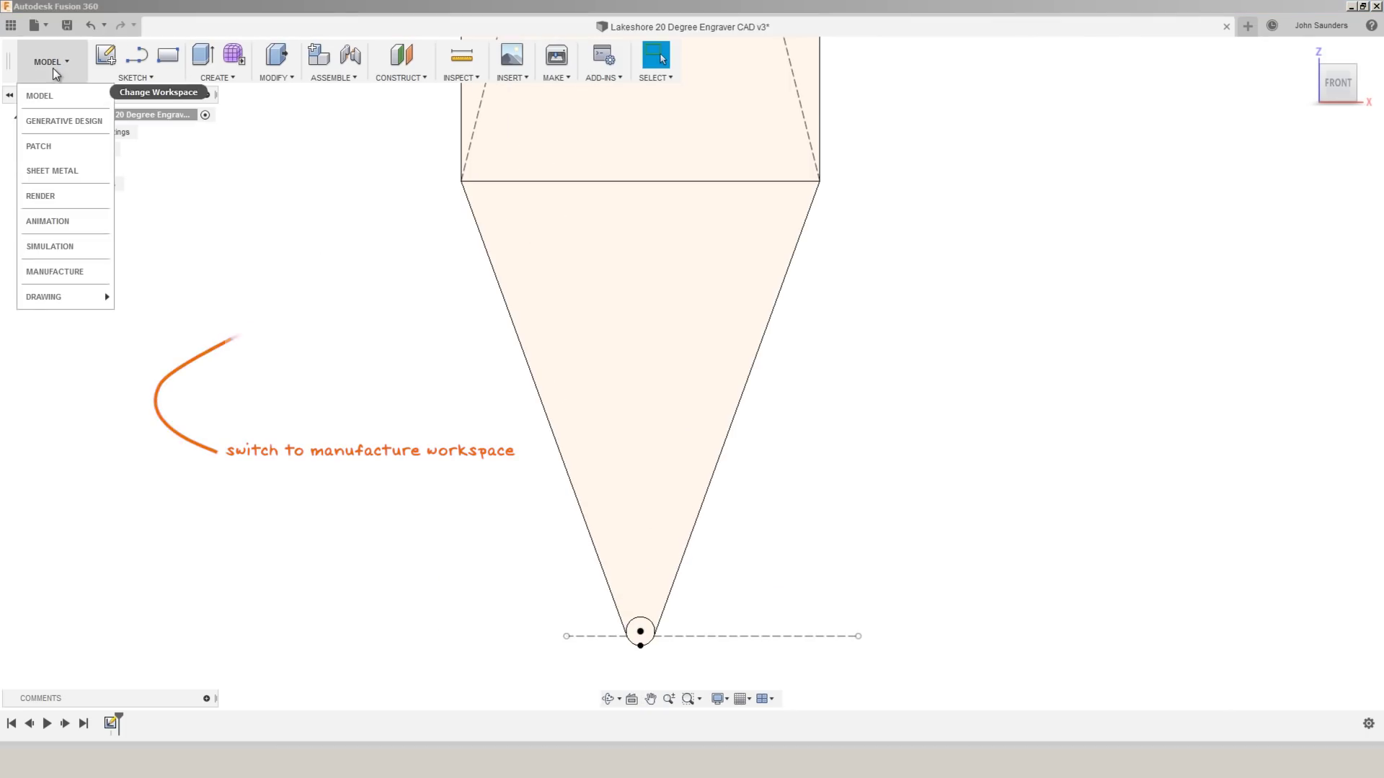
- In Manufacture, start a new tapered mill in the design's tool library and review its cutter diameter
click(79, 272)
click(618, 55)
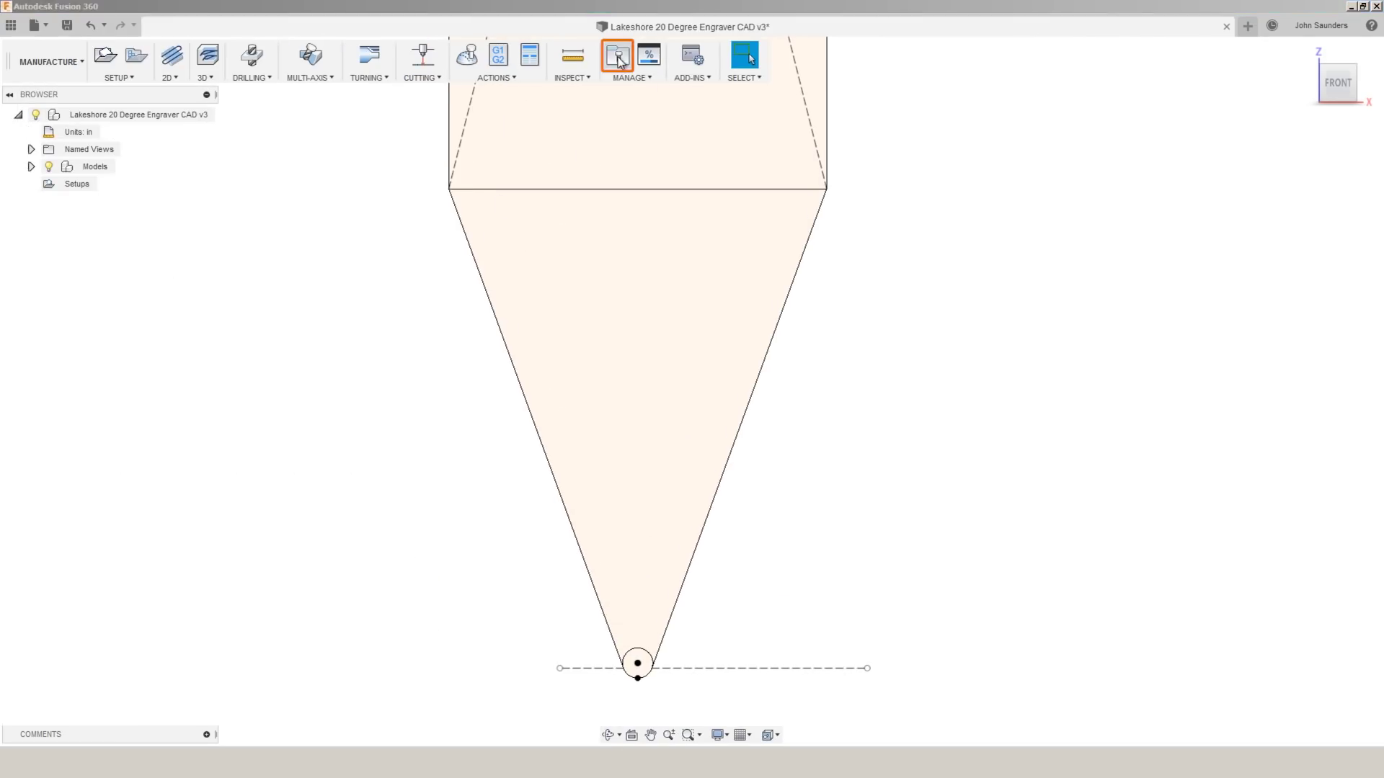
click(329, 250)
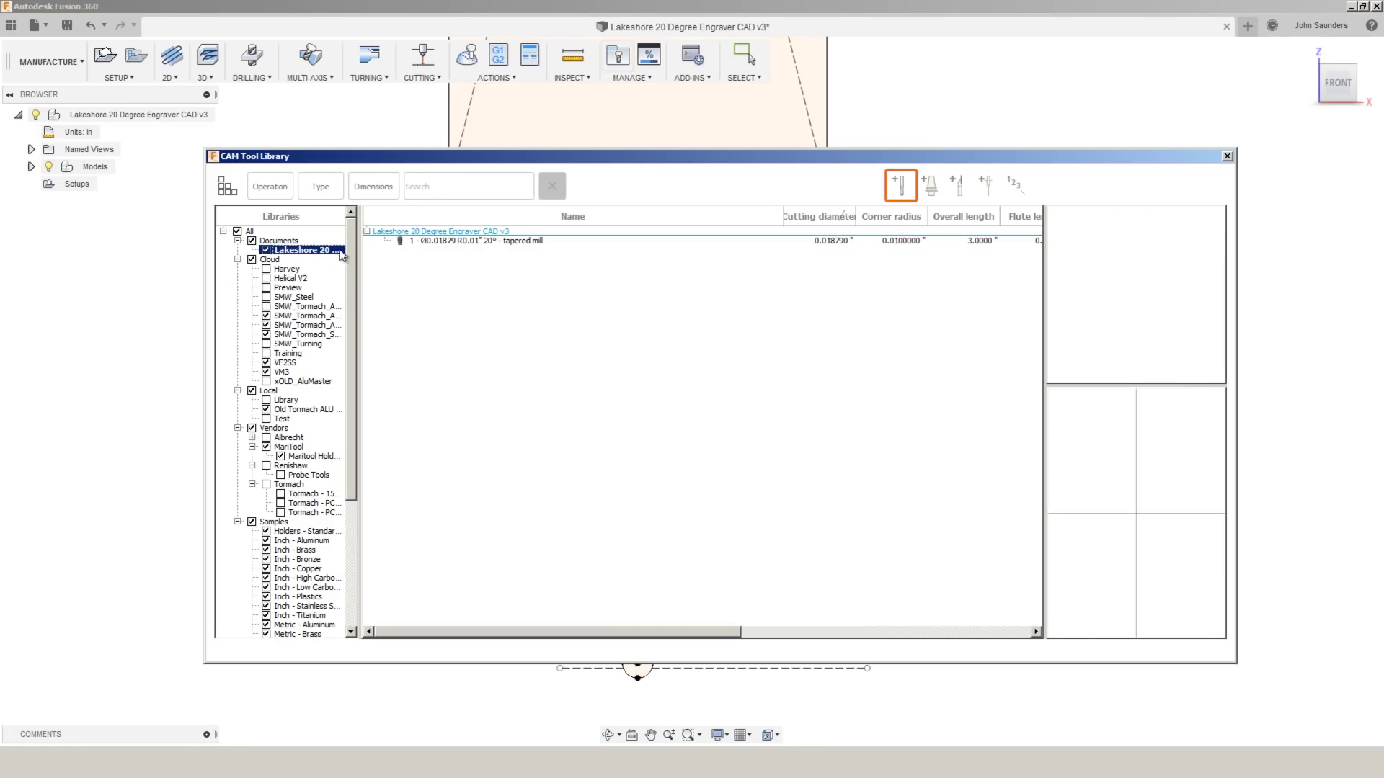
click(900, 185)
click(324, 257)
click(324, 383)
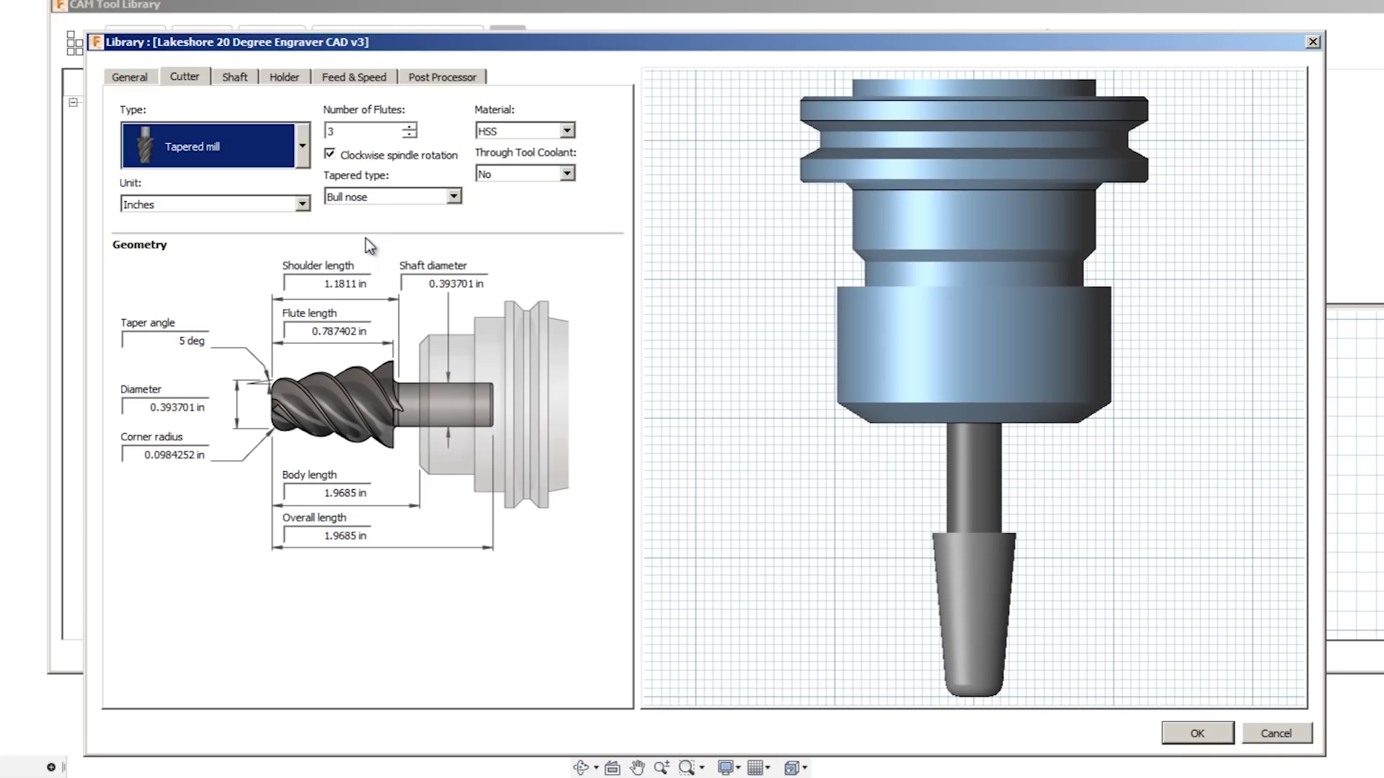
click(364, 336)
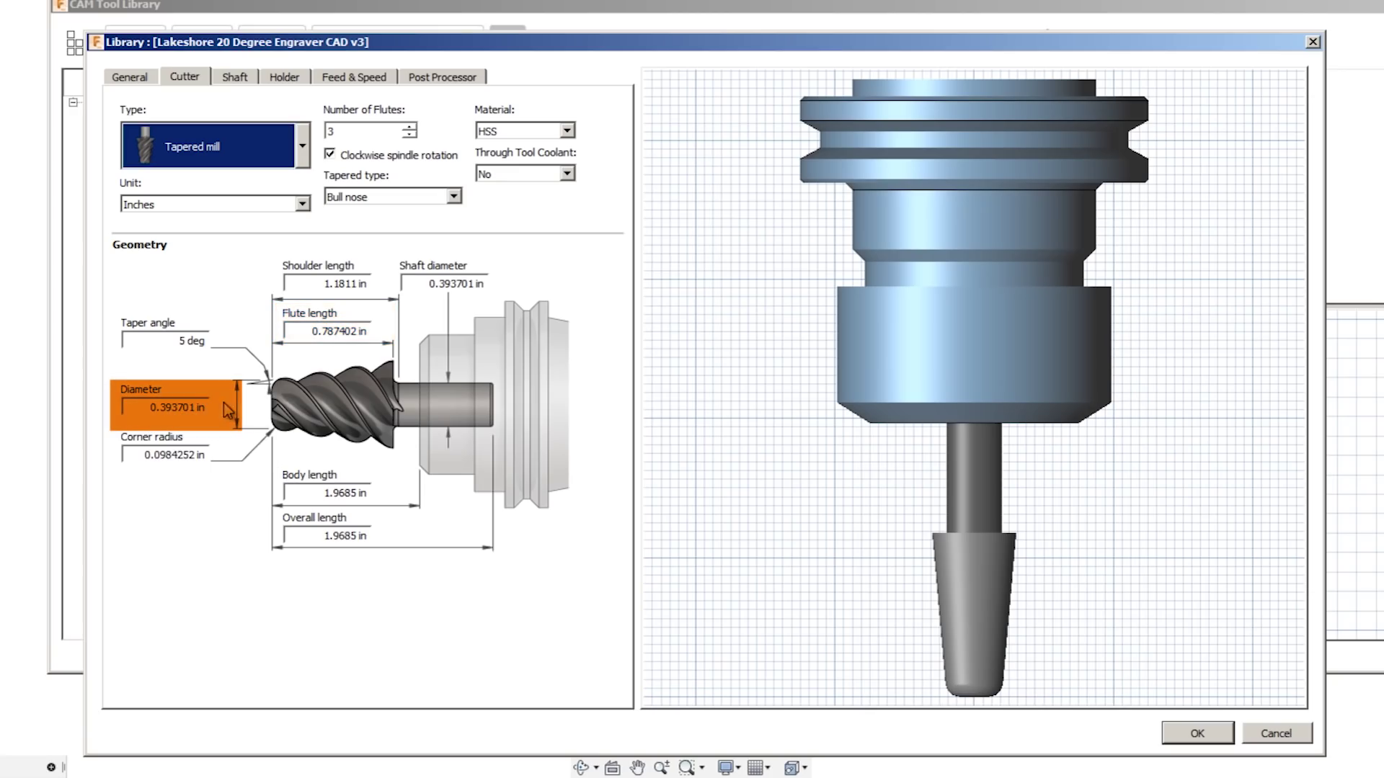
- Discard the new tool, return to the Model workspace, and reopen the engraver sketch for editing
click(1274, 733)
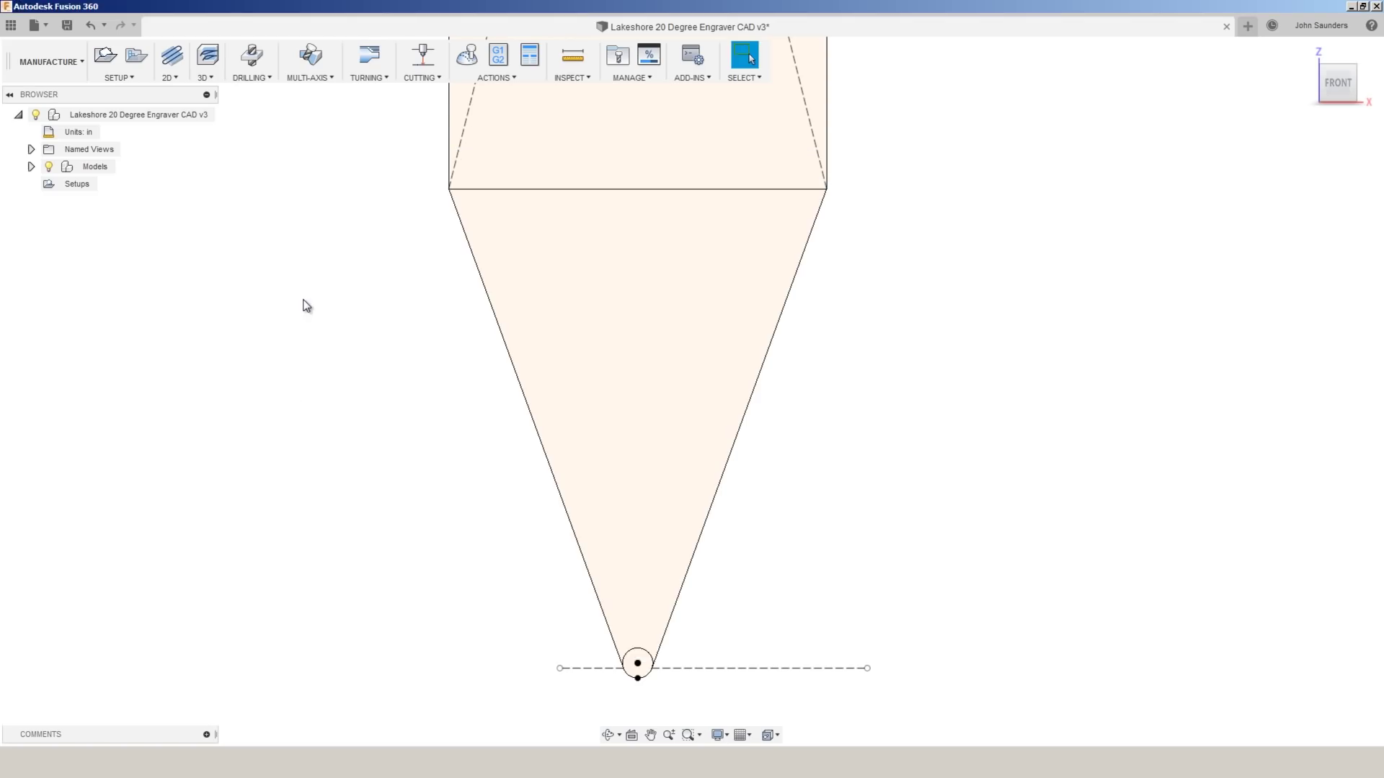
click(50, 61)
click(32, 95)
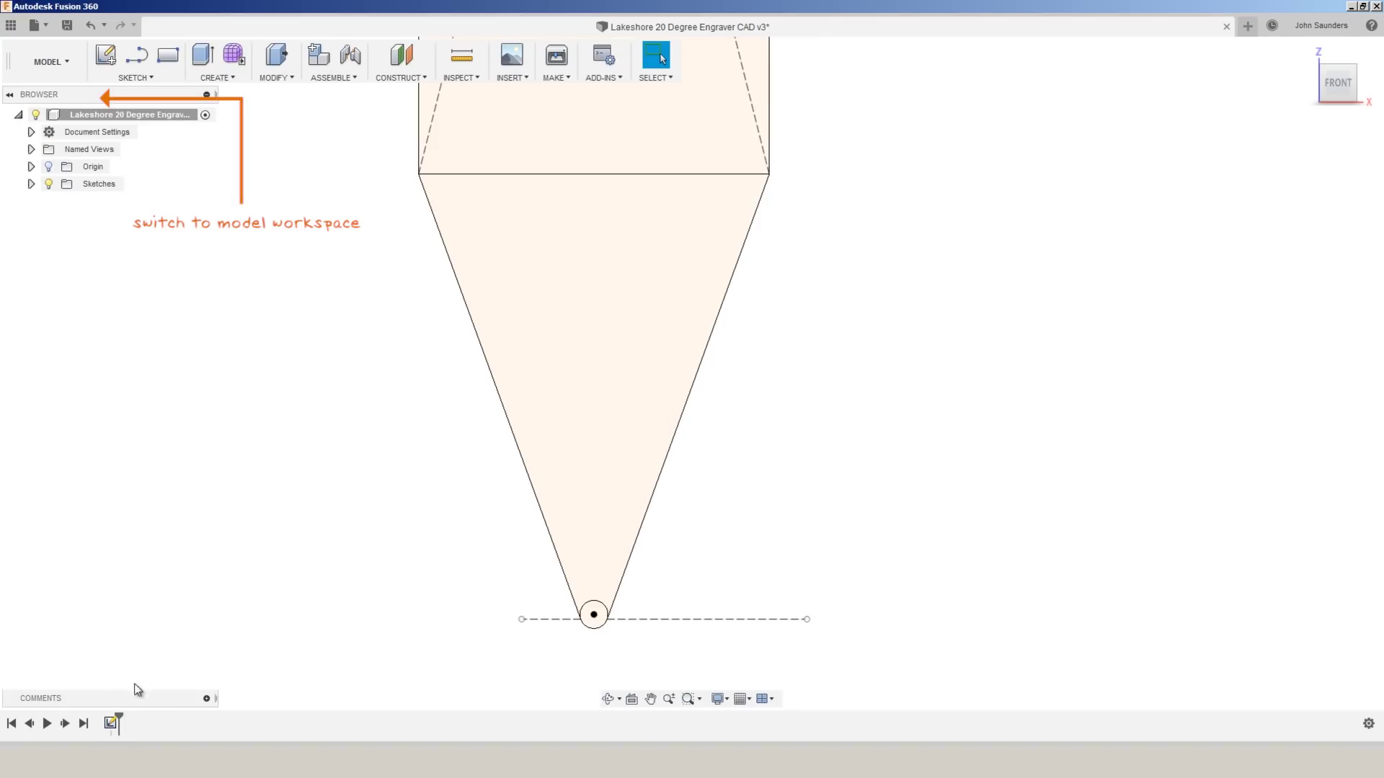
right_click(110, 723)
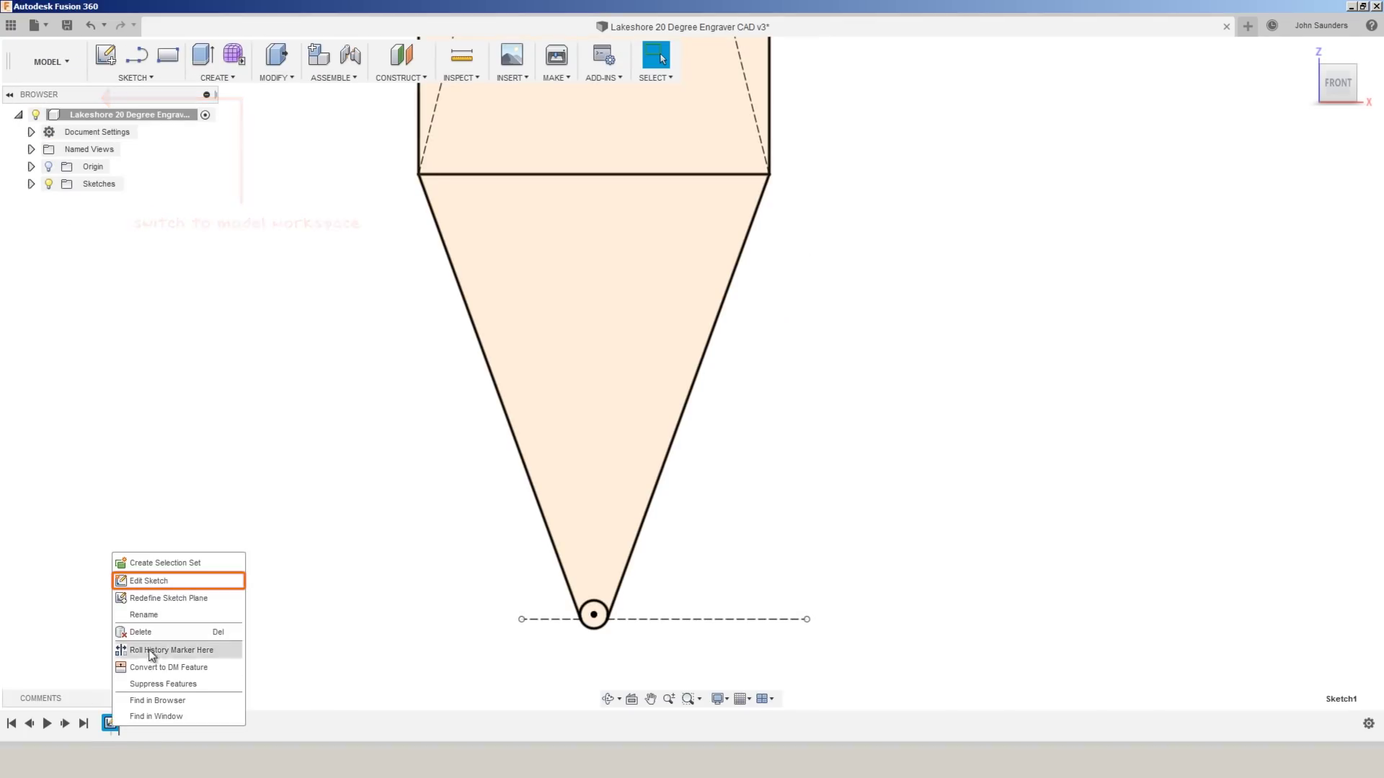
click(159, 584)
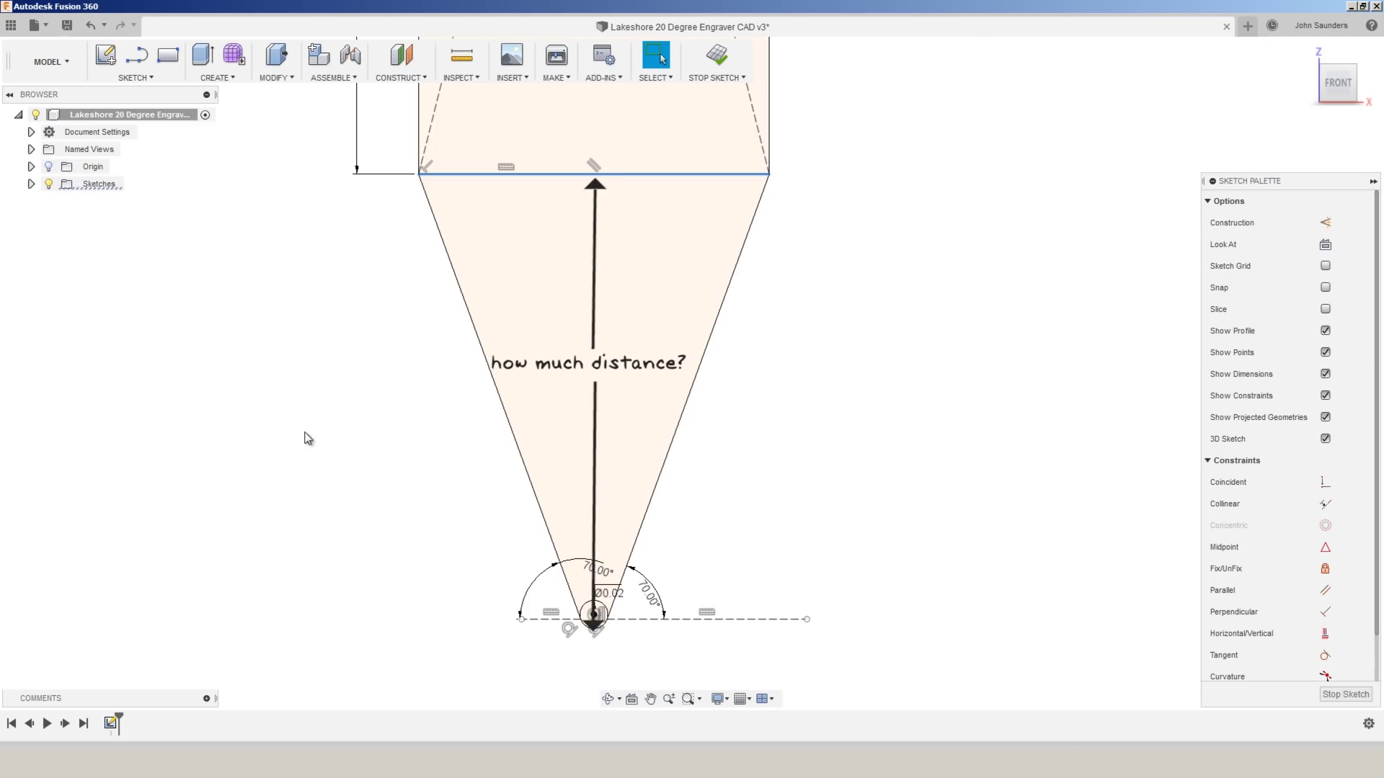
- Place a point on the Ø0.02 circle's bottom and constrain it vertically to the centre
scroll(624, 621, up, 4)
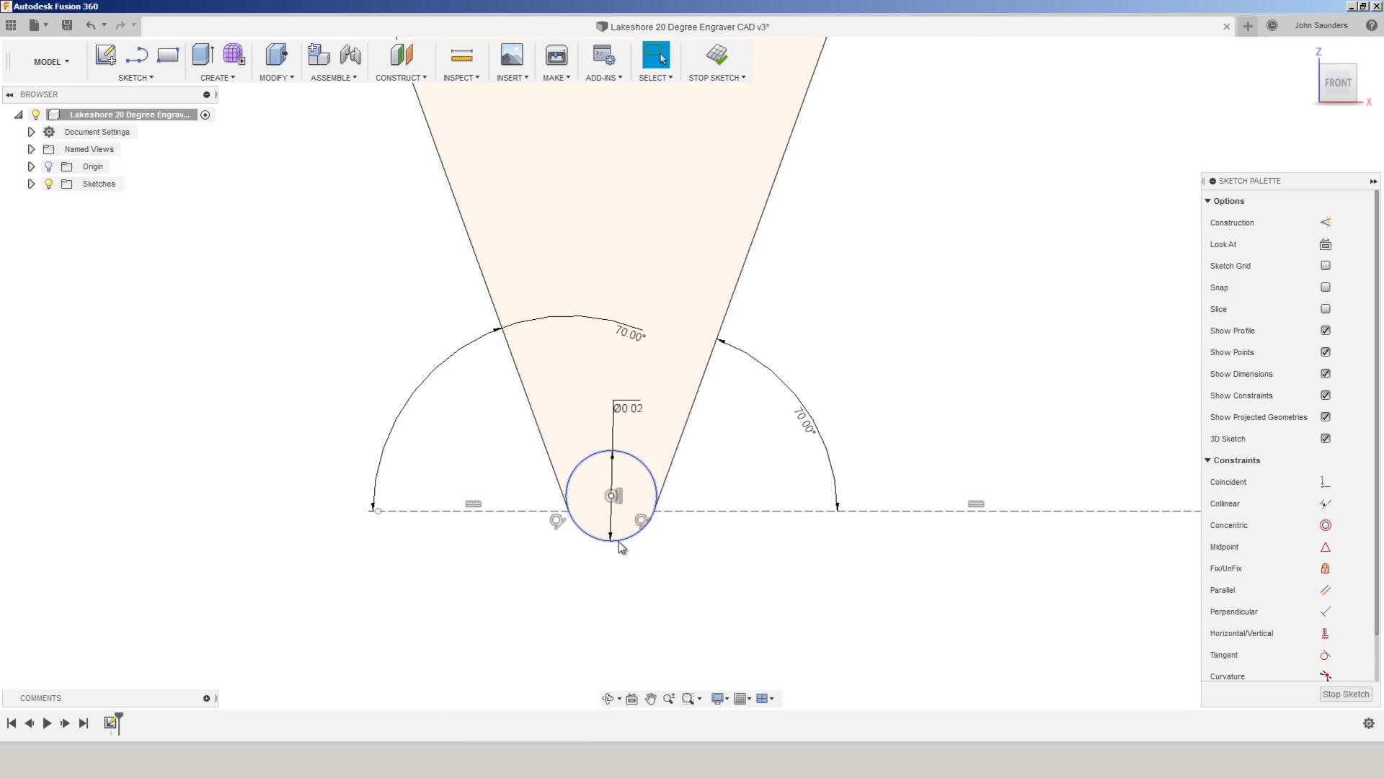
click(159, 80)
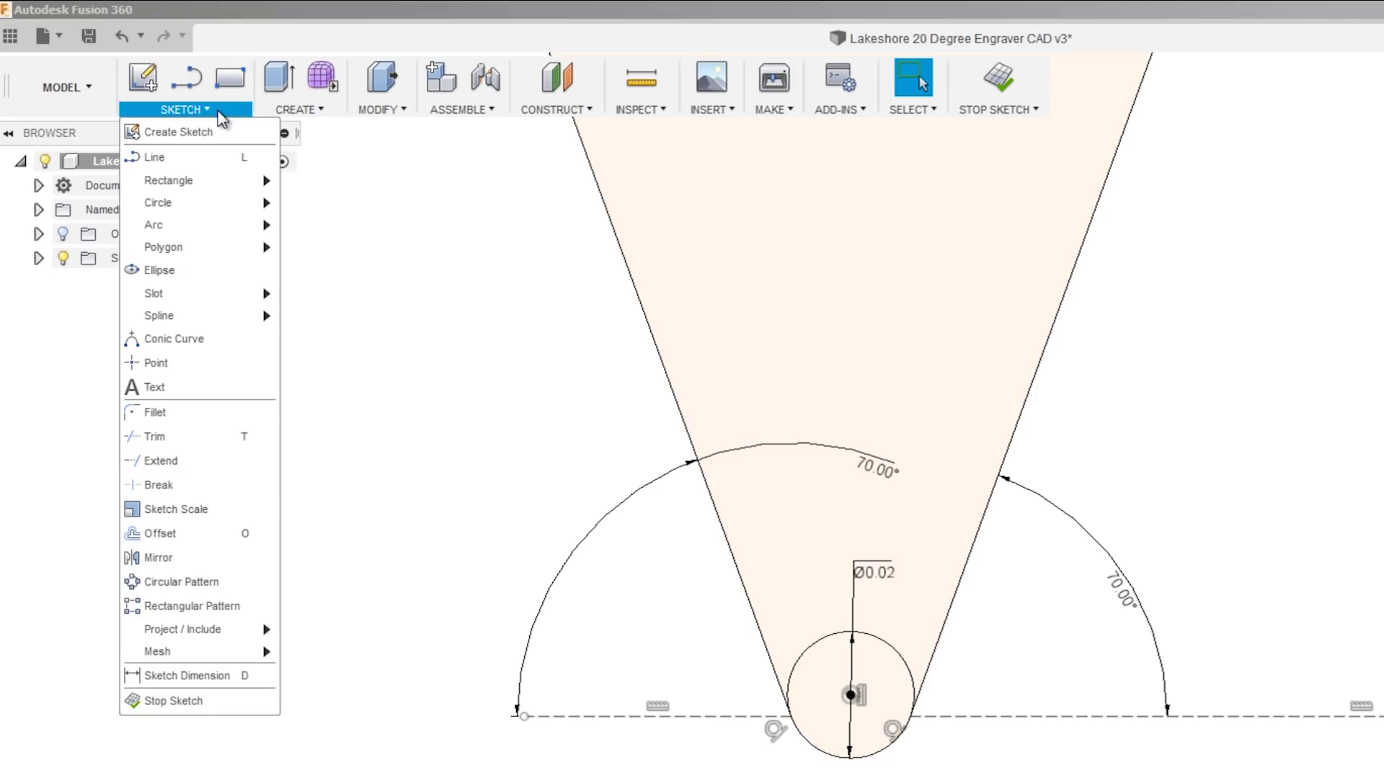
click(155, 363)
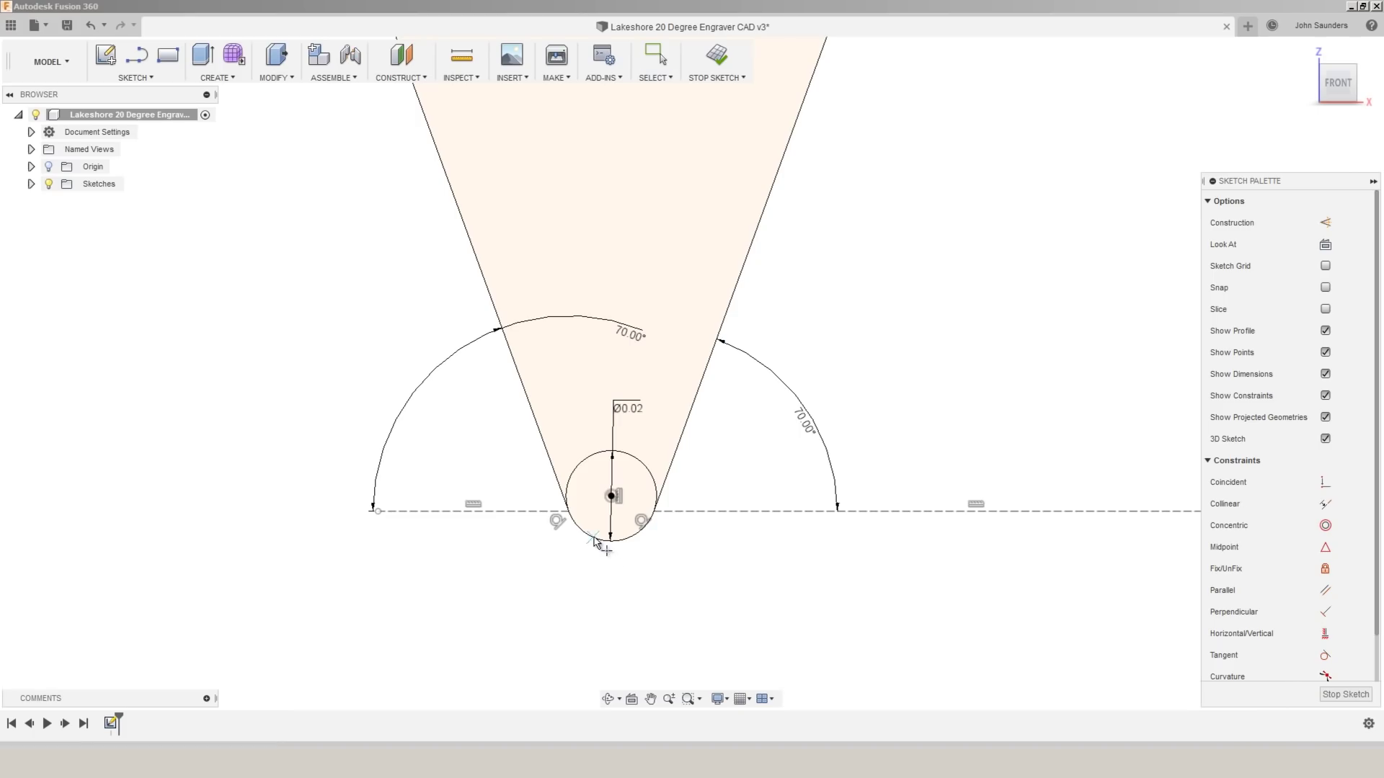
scroll(624, 544, up, 3)
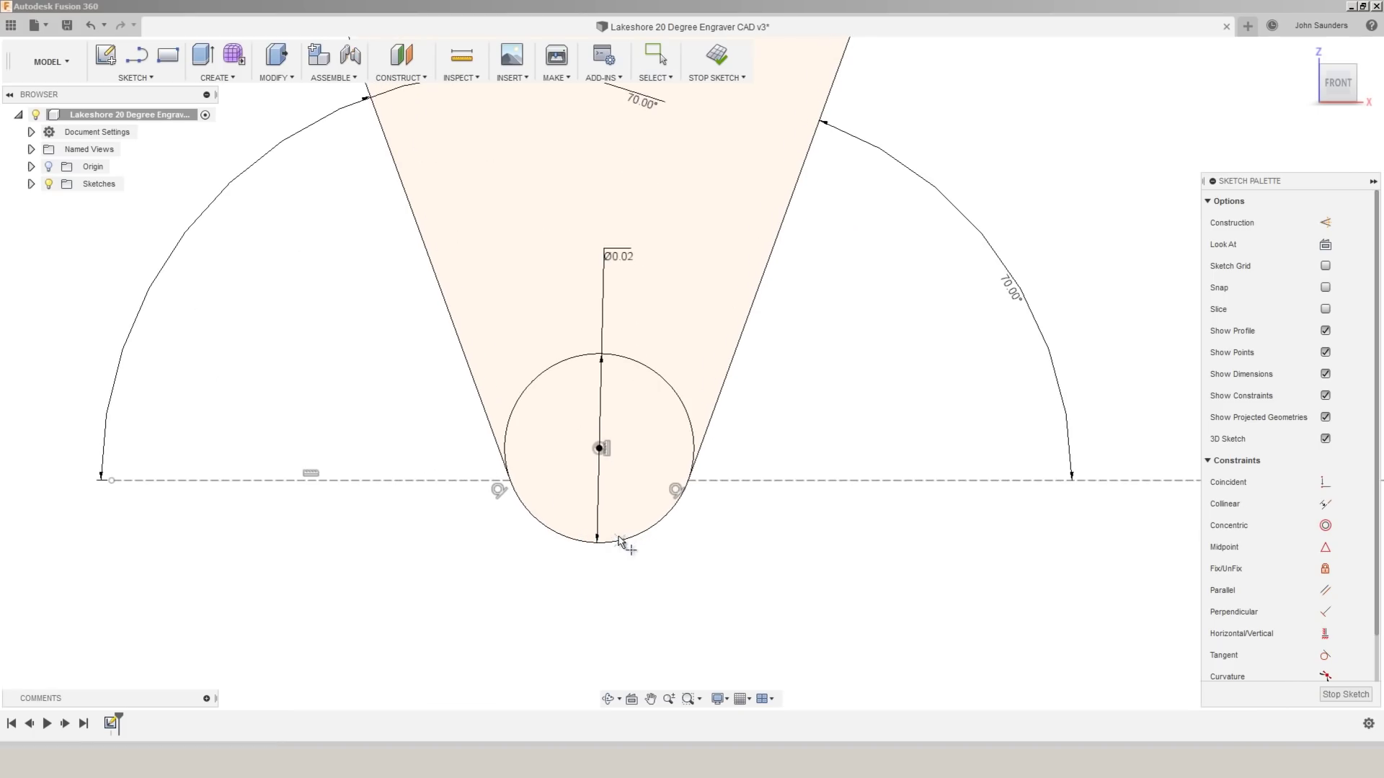
click(570, 538)
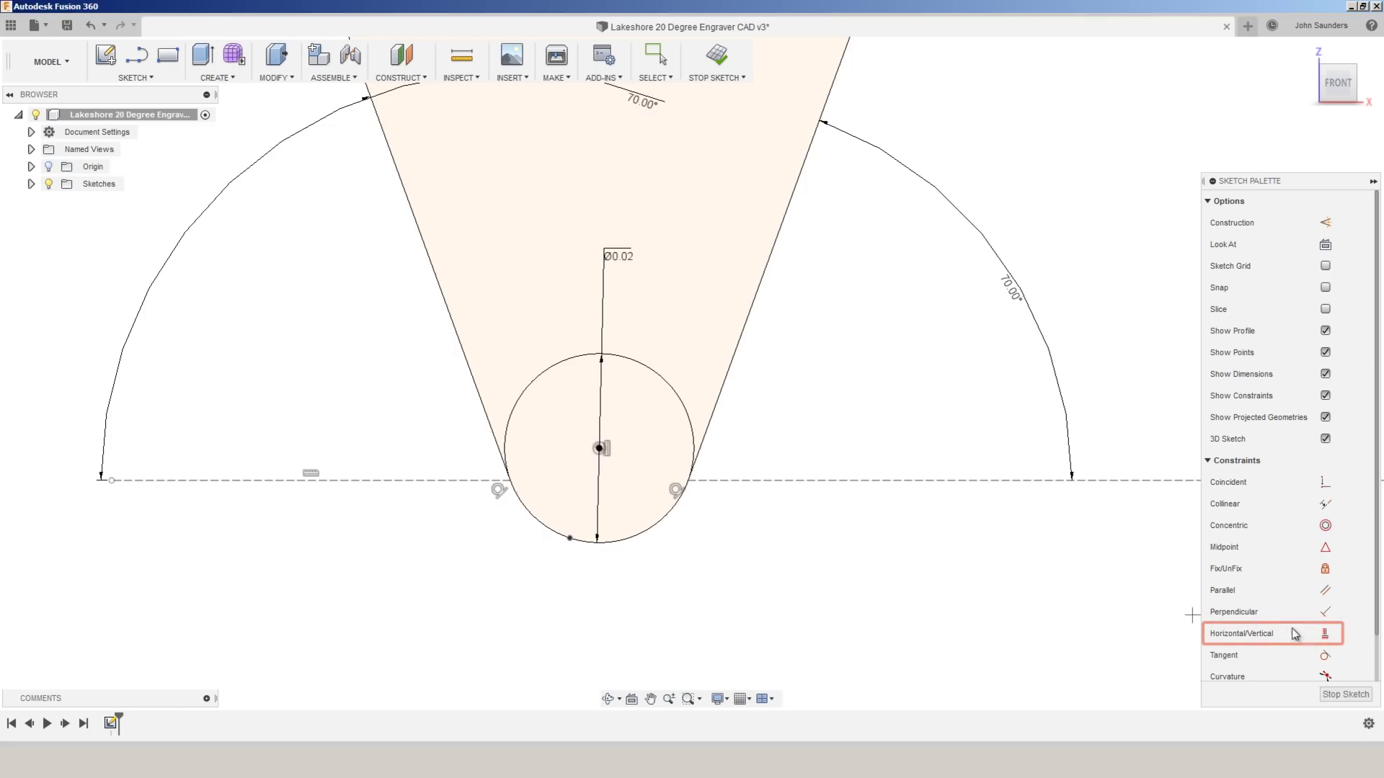
click(1324, 635)
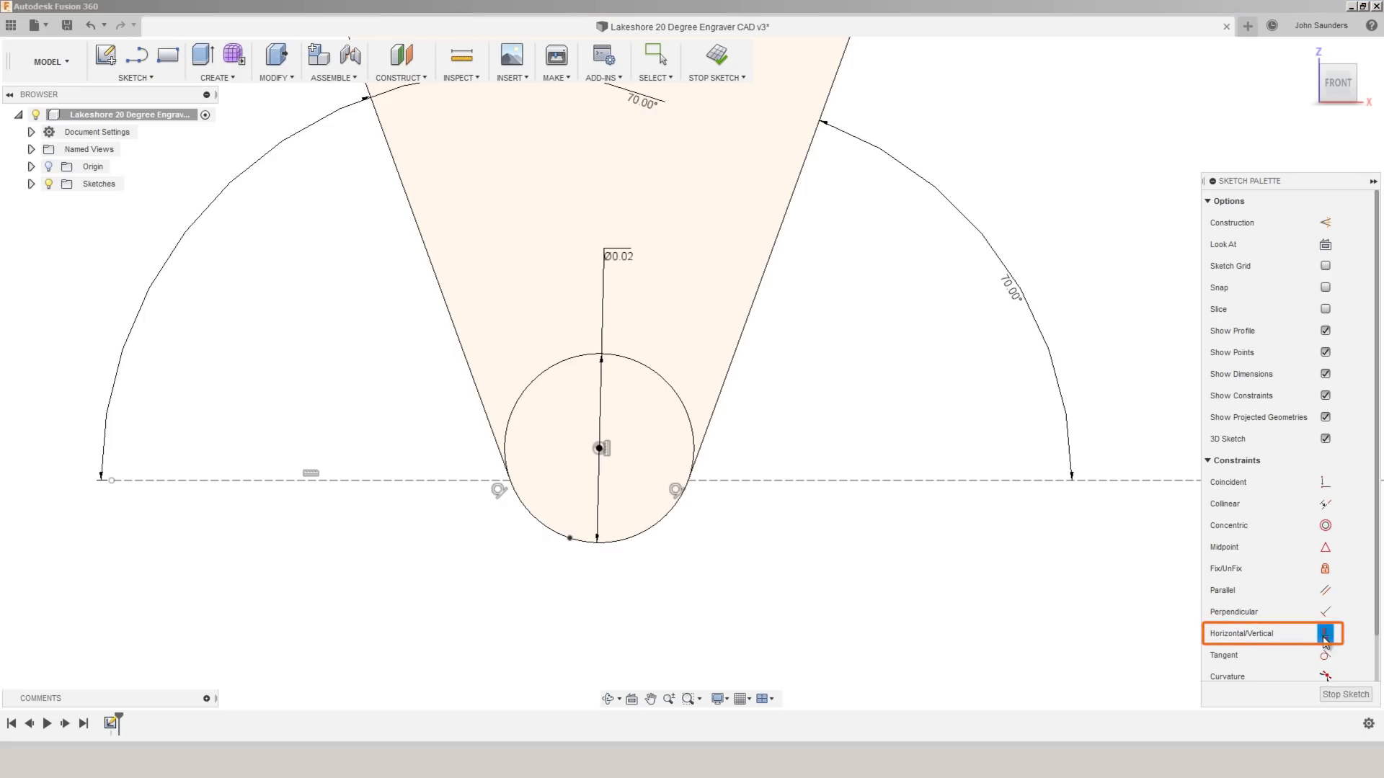
click(570, 538)
click(599, 448)
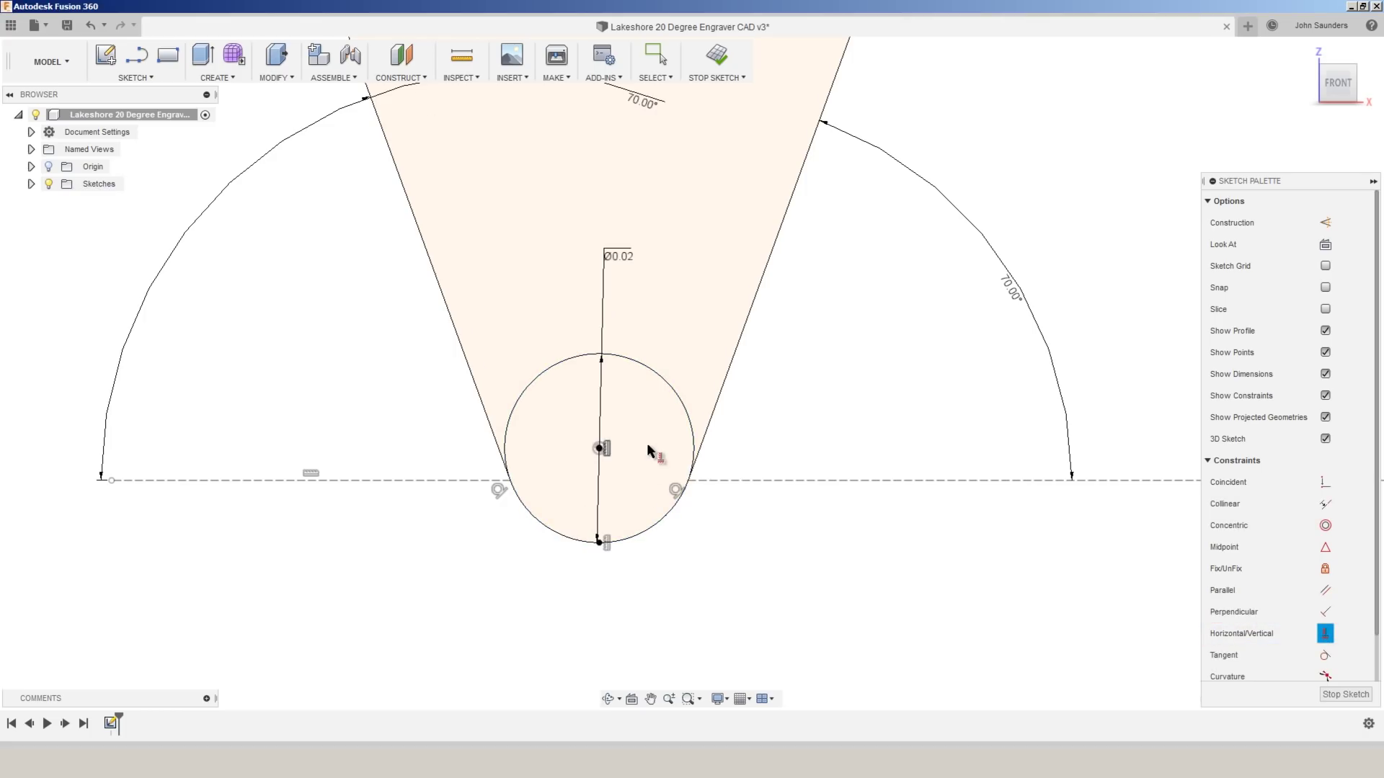
scroll(733, 407, down, 5)
- Add a driven 0.3242 height dimension from the circle's bottom point to the top edge
scroll(793, 440, down, 3)
key(d)
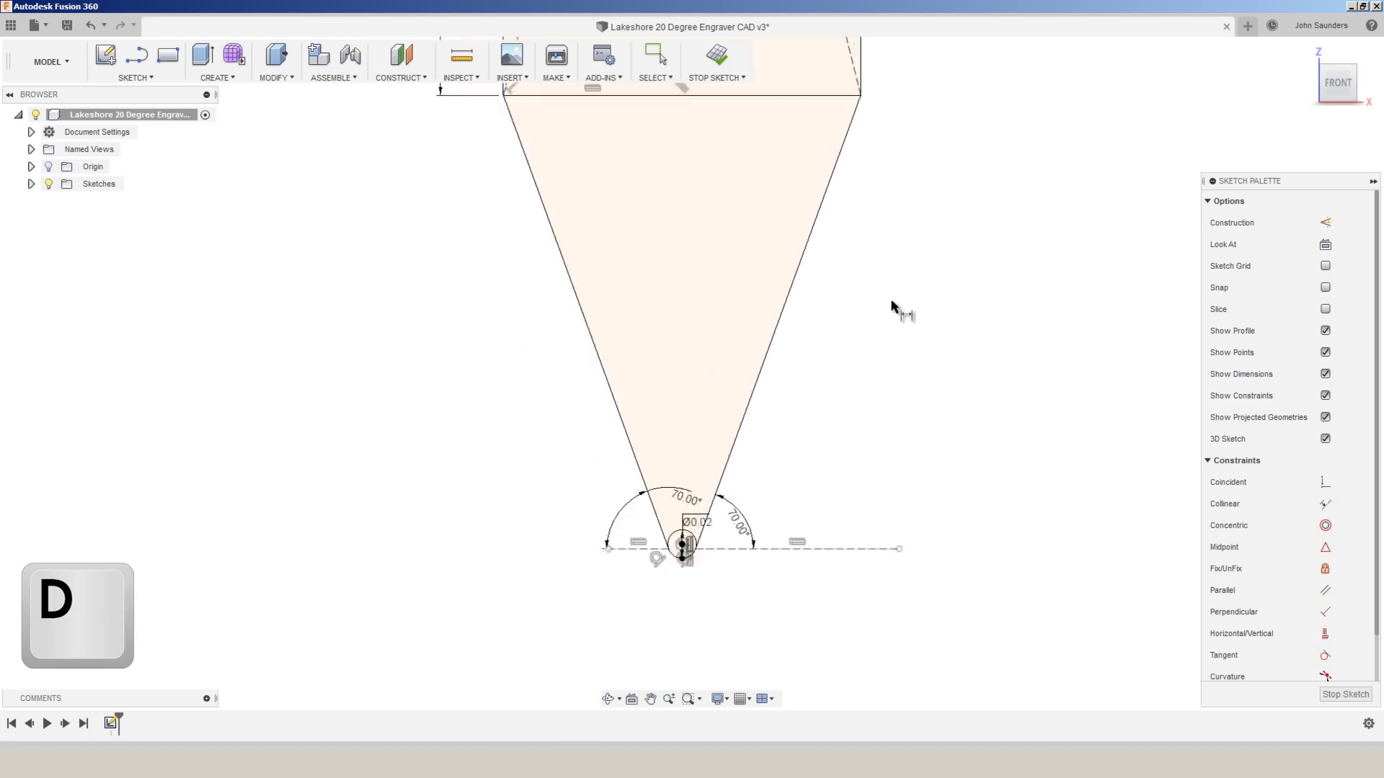
scroll(821, 207, down, 3)
scroll(716, 525, up, 5)
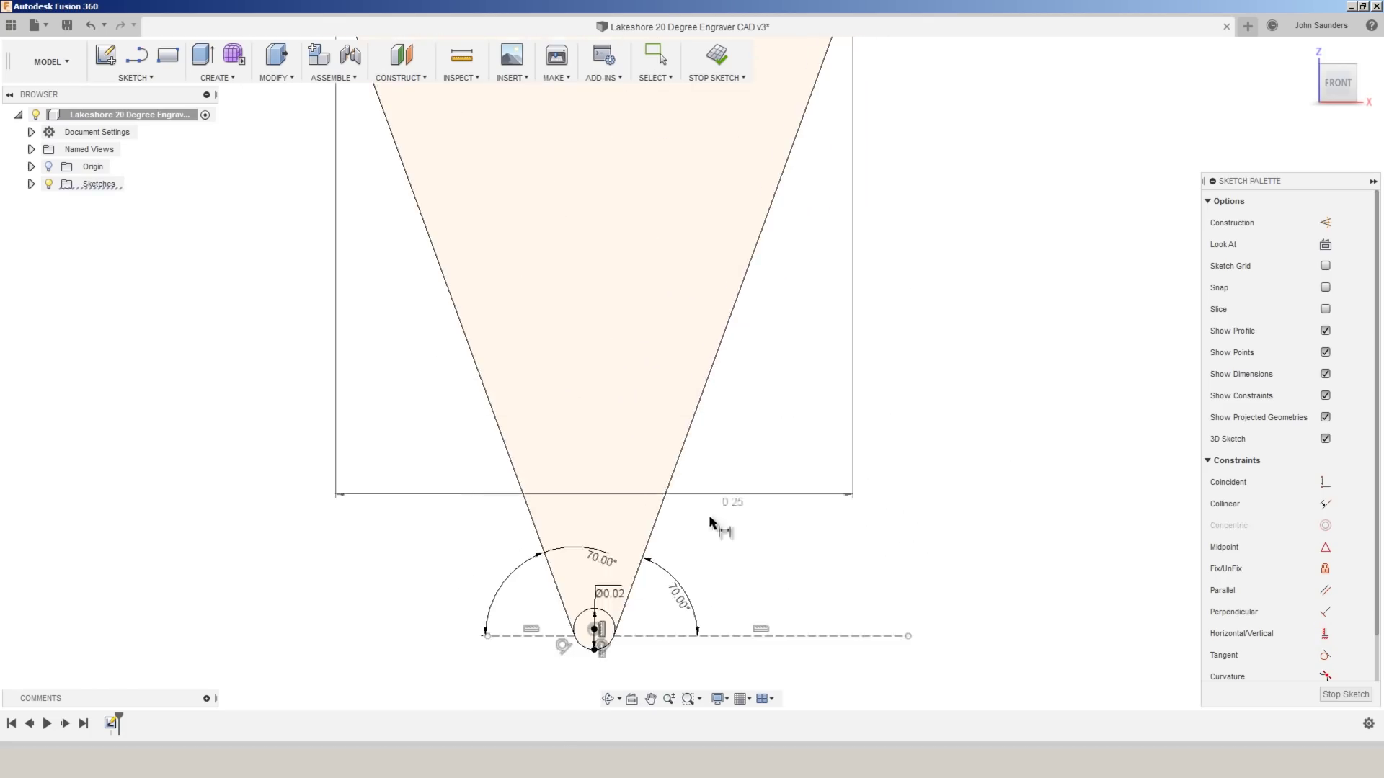
click(559, 703)
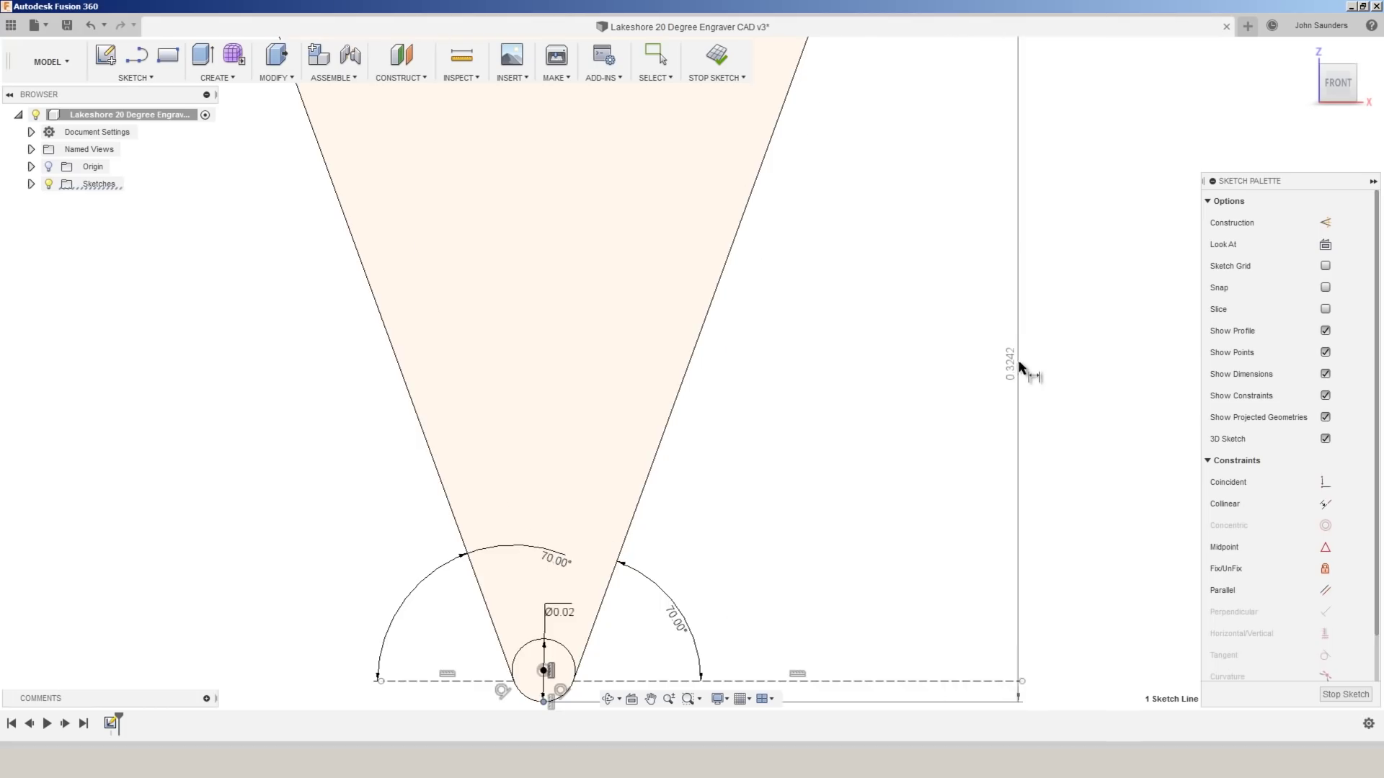
scroll(1038, 360, down, 3)
click(1044, 326)
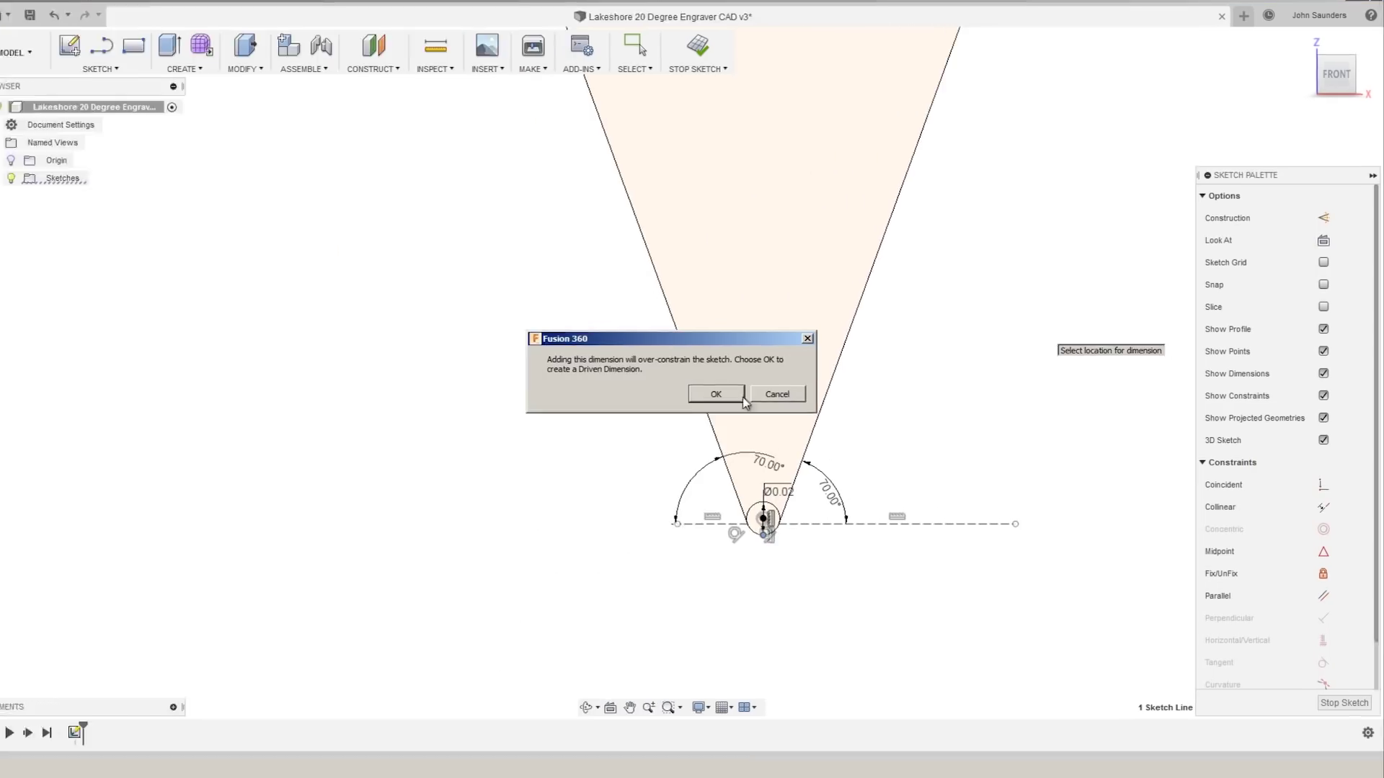
click(715, 395)
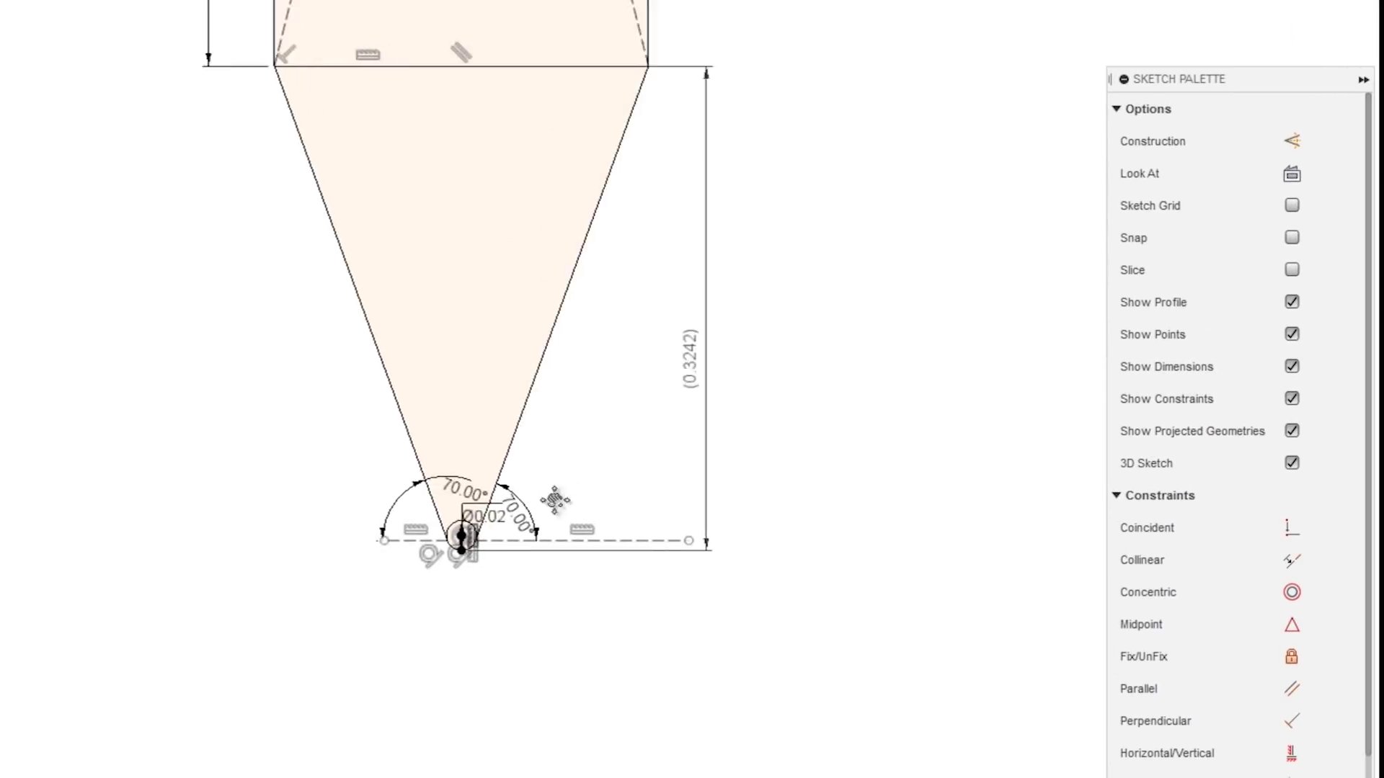
- Select the circle's left and right tangent points, then cancel the dimension started between them
scroll(478, 550, up, 8)
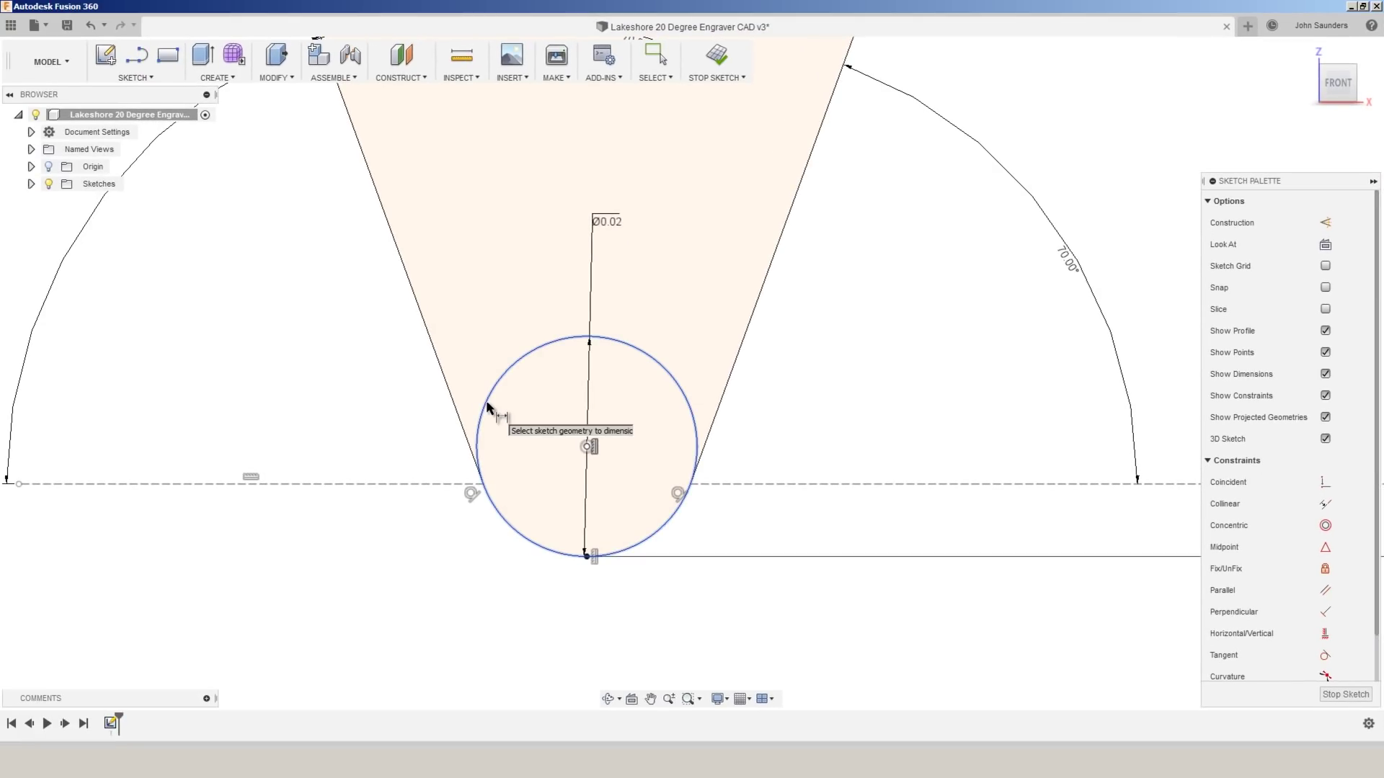
click(483, 489)
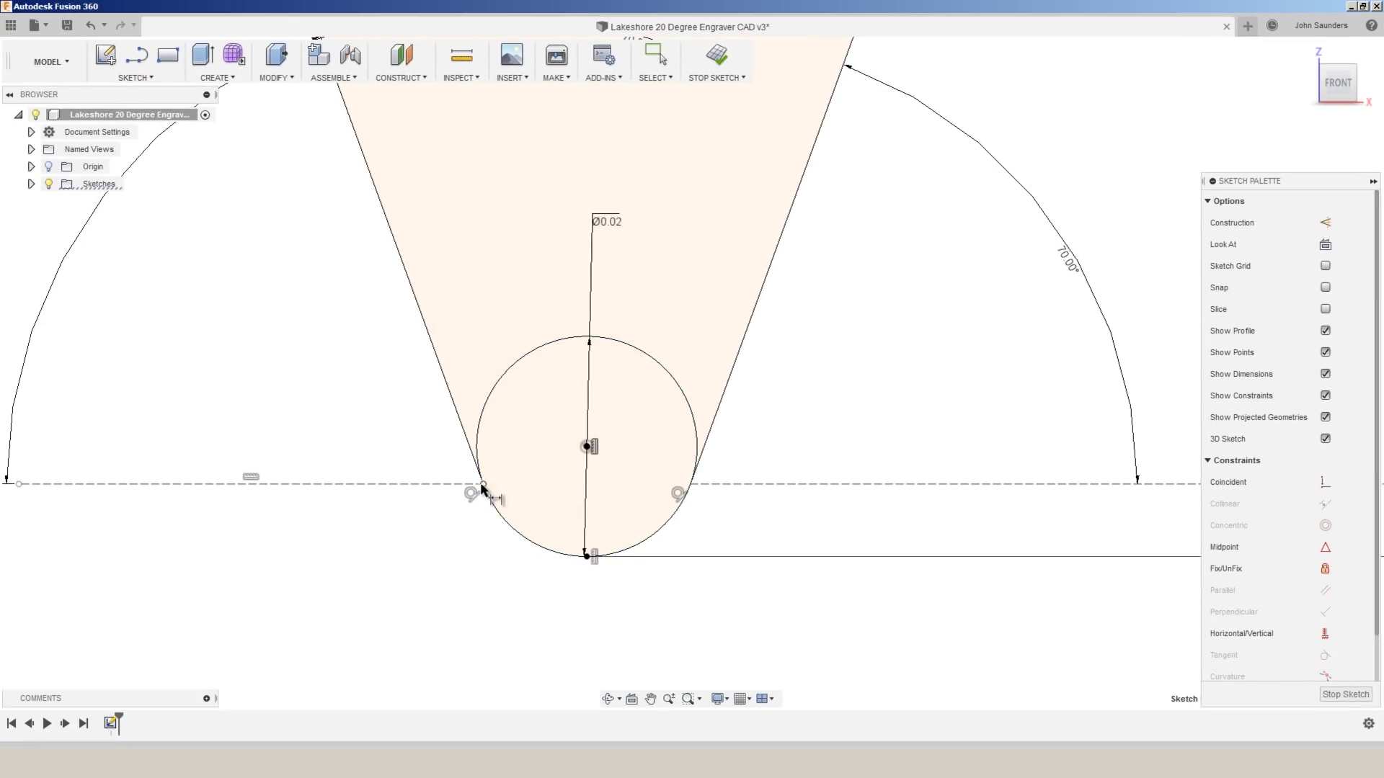
click(690, 485)
key(d)
key(Escape)
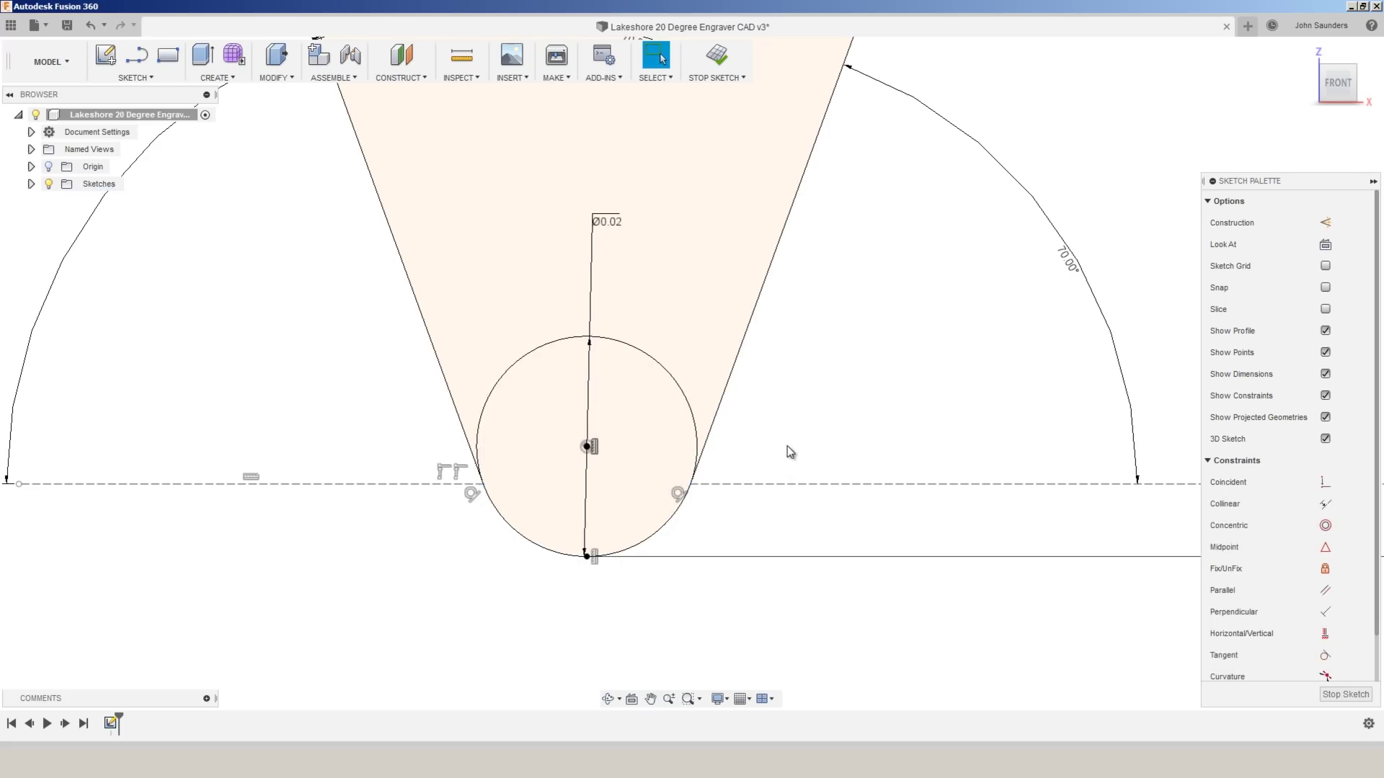
scroll(787, 451, down, 2)
- Draw a horizontal construction line tangent to the bottom of the tip circle
key(l)
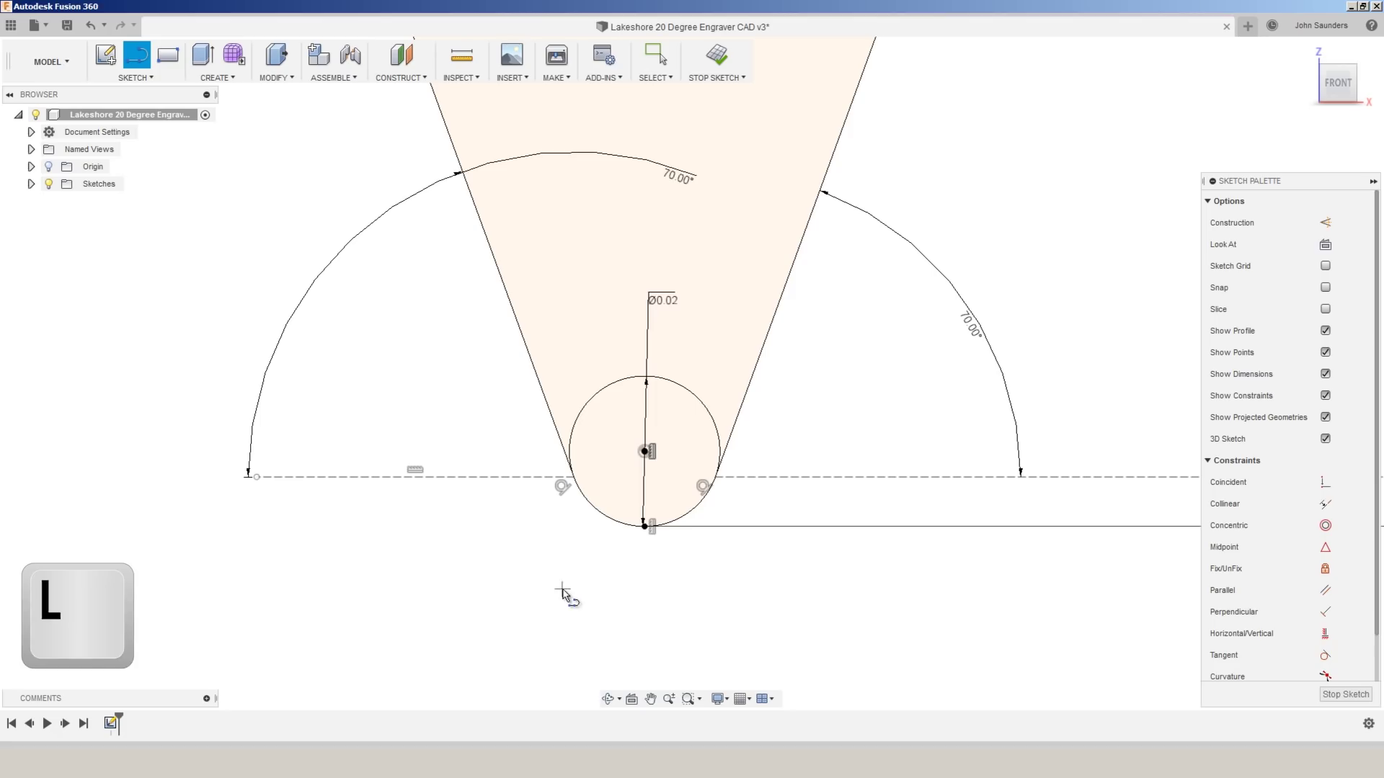
click(562, 589)
scroll(743, 589, up, 2)
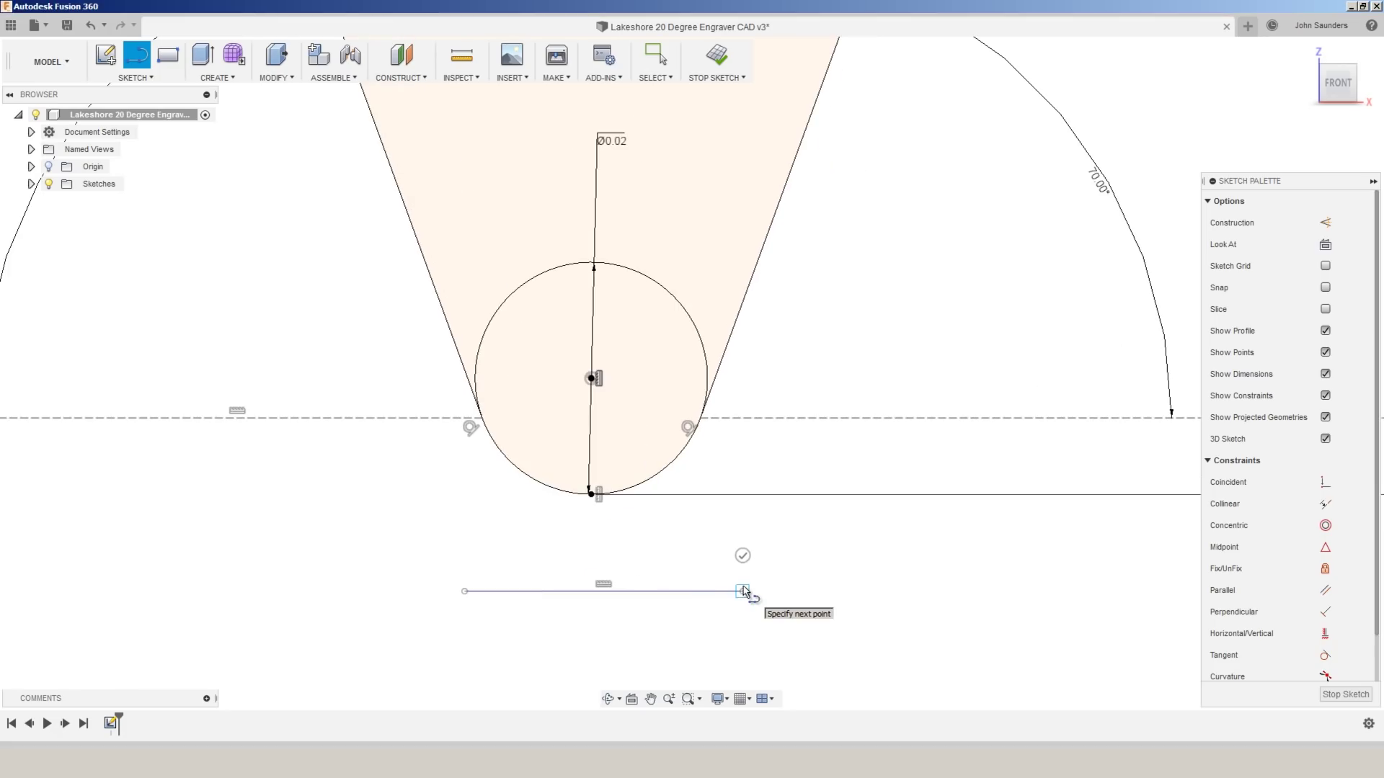
click(743, 588)
key(Escape)
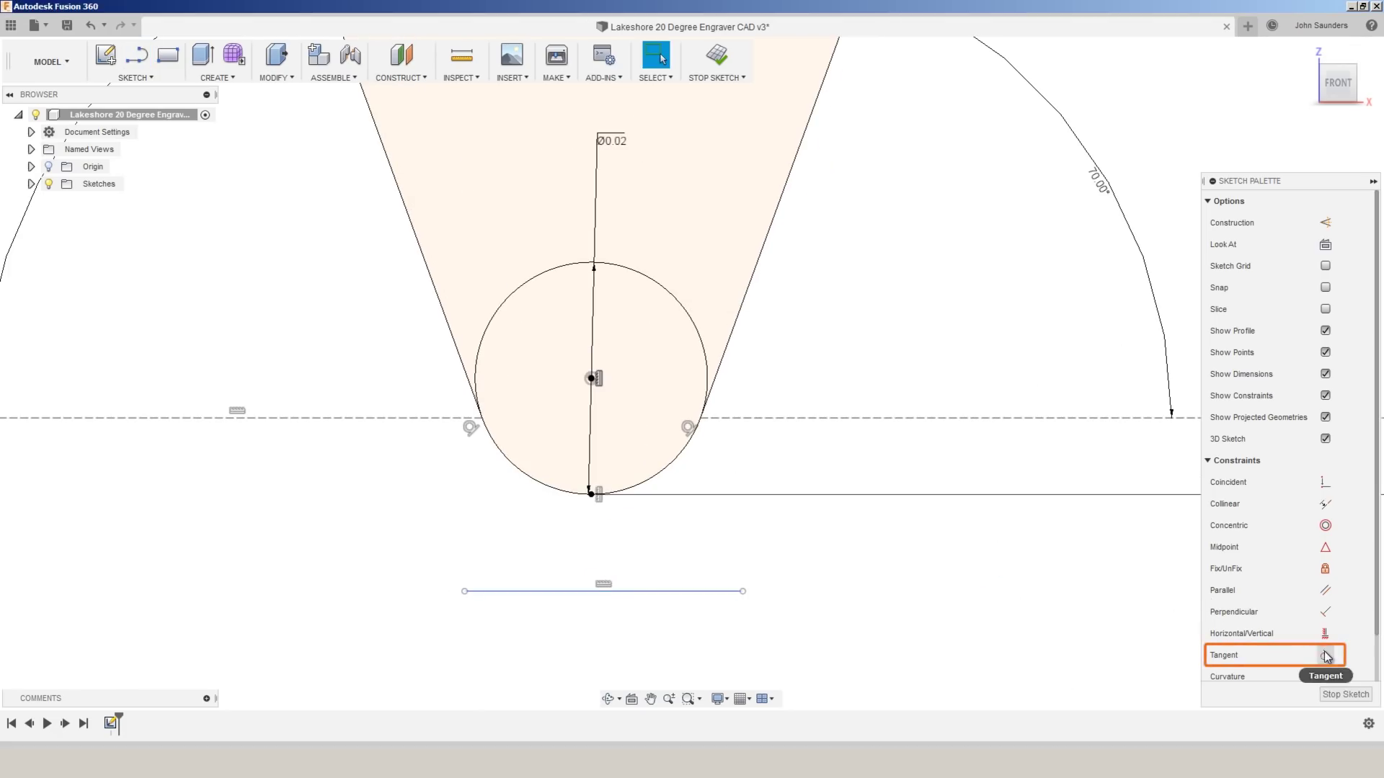
click(653, 590)
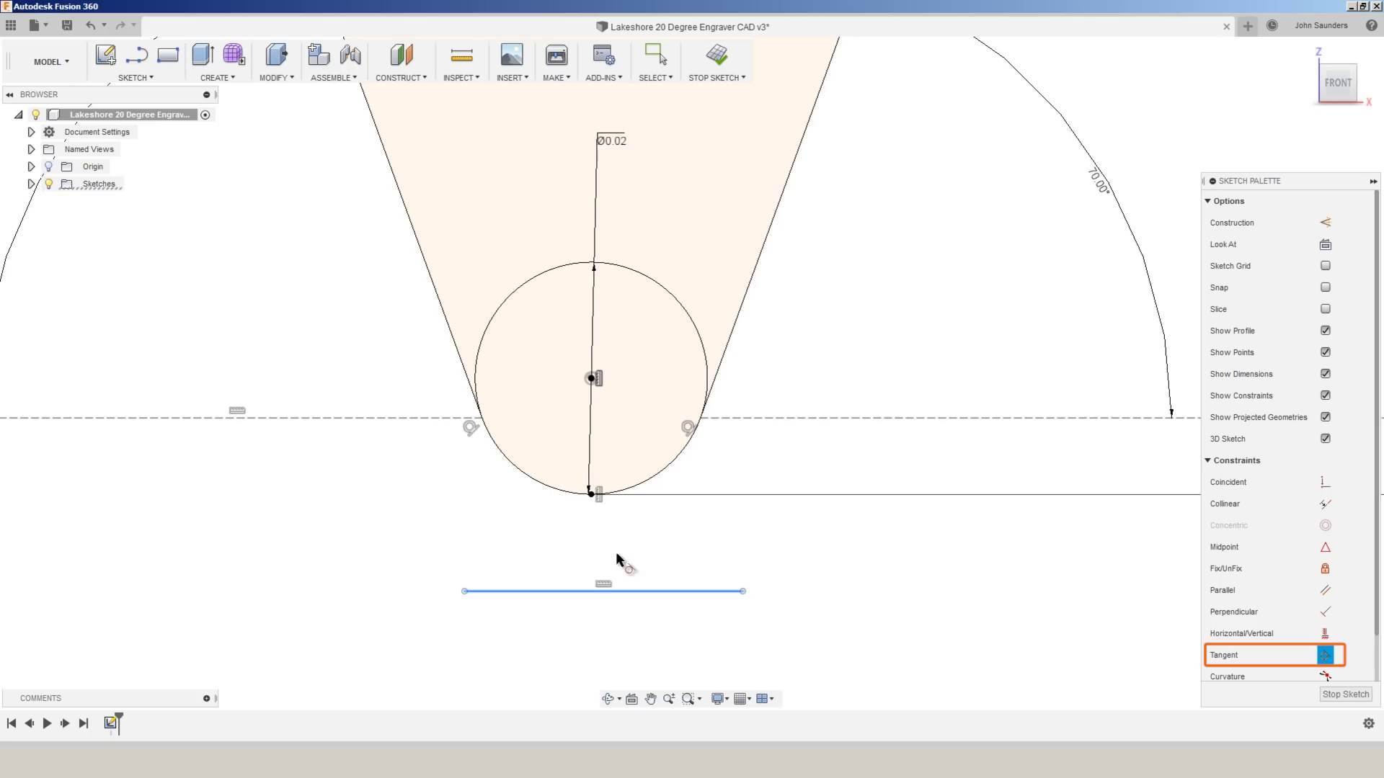
click(576, 493)
scroll(577, 493, up, 1)
scroll(585, 533, down, 3)
key(x)
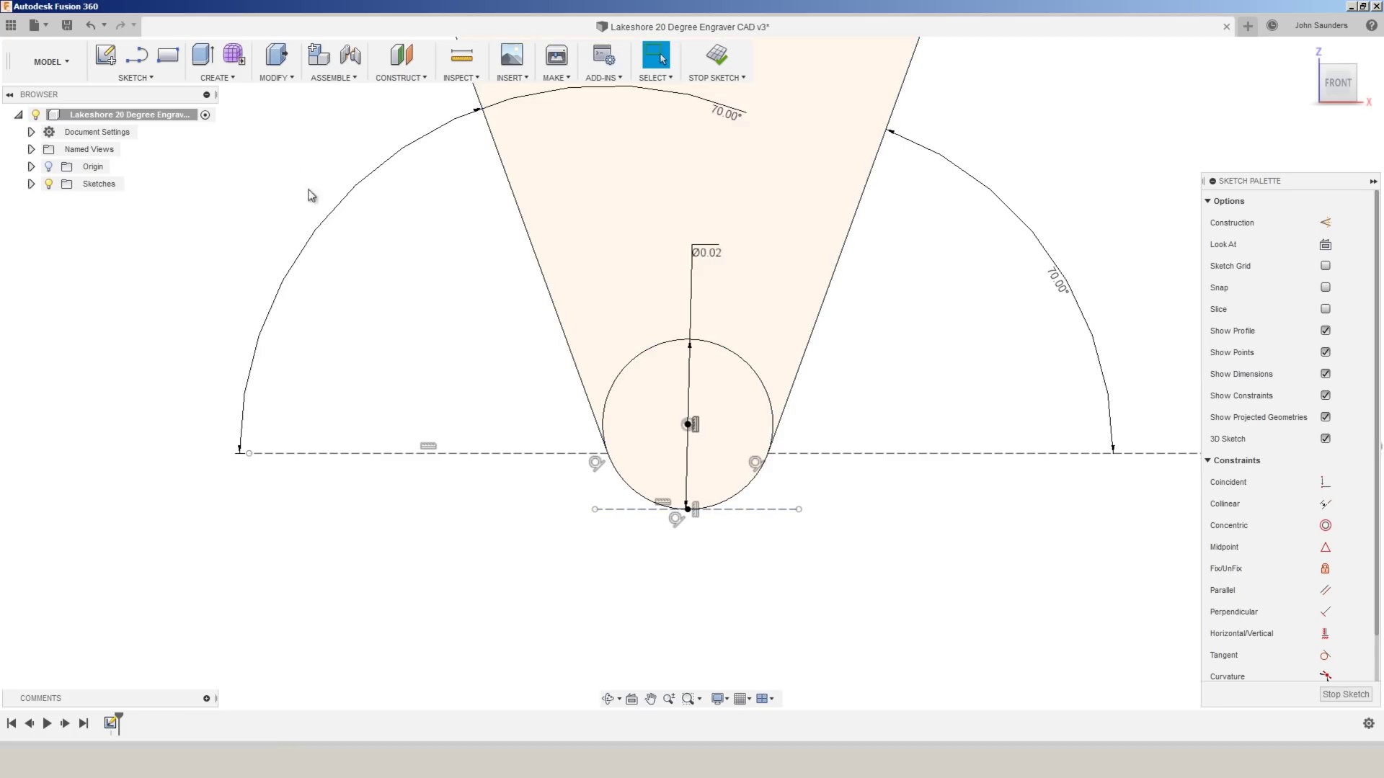
- Extend the left and right wedge lines down to the tangent line
click(140, 78)
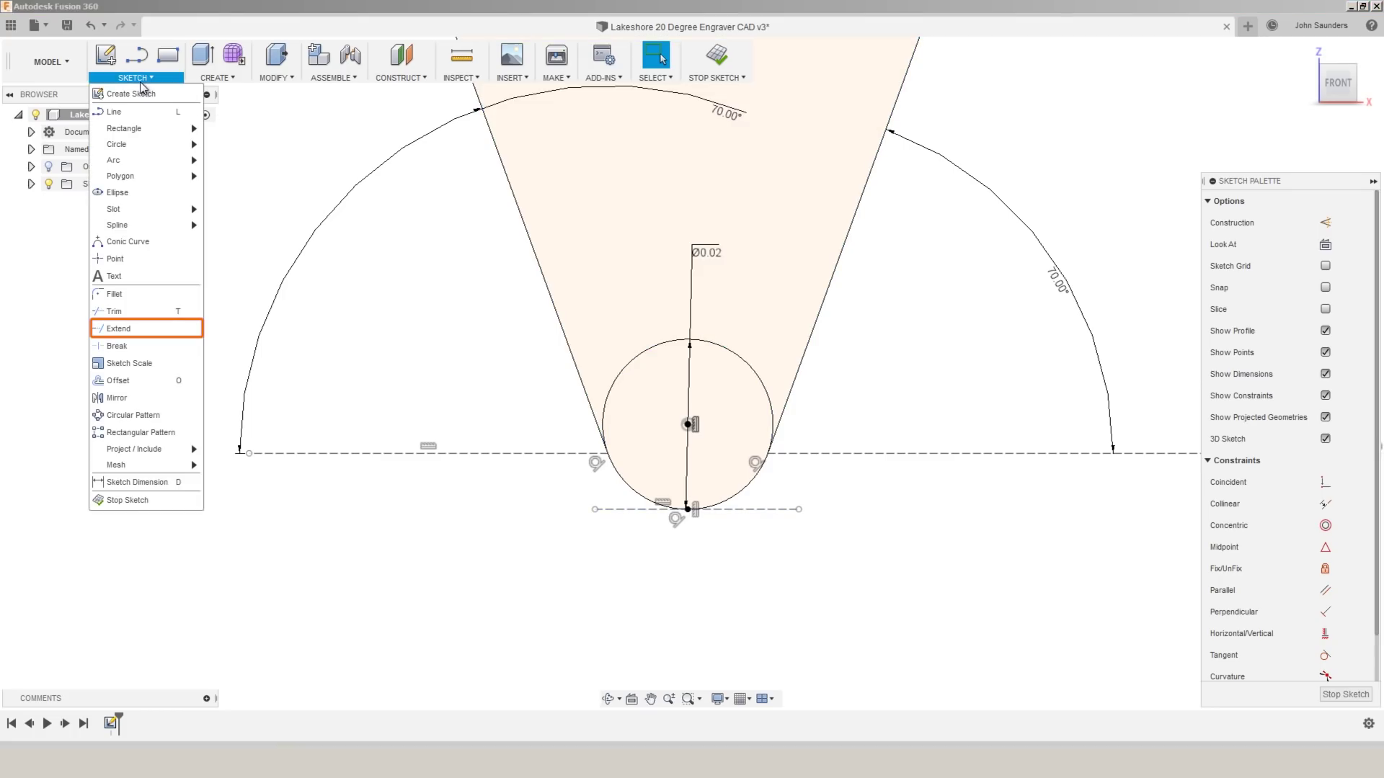
click(119, 330)
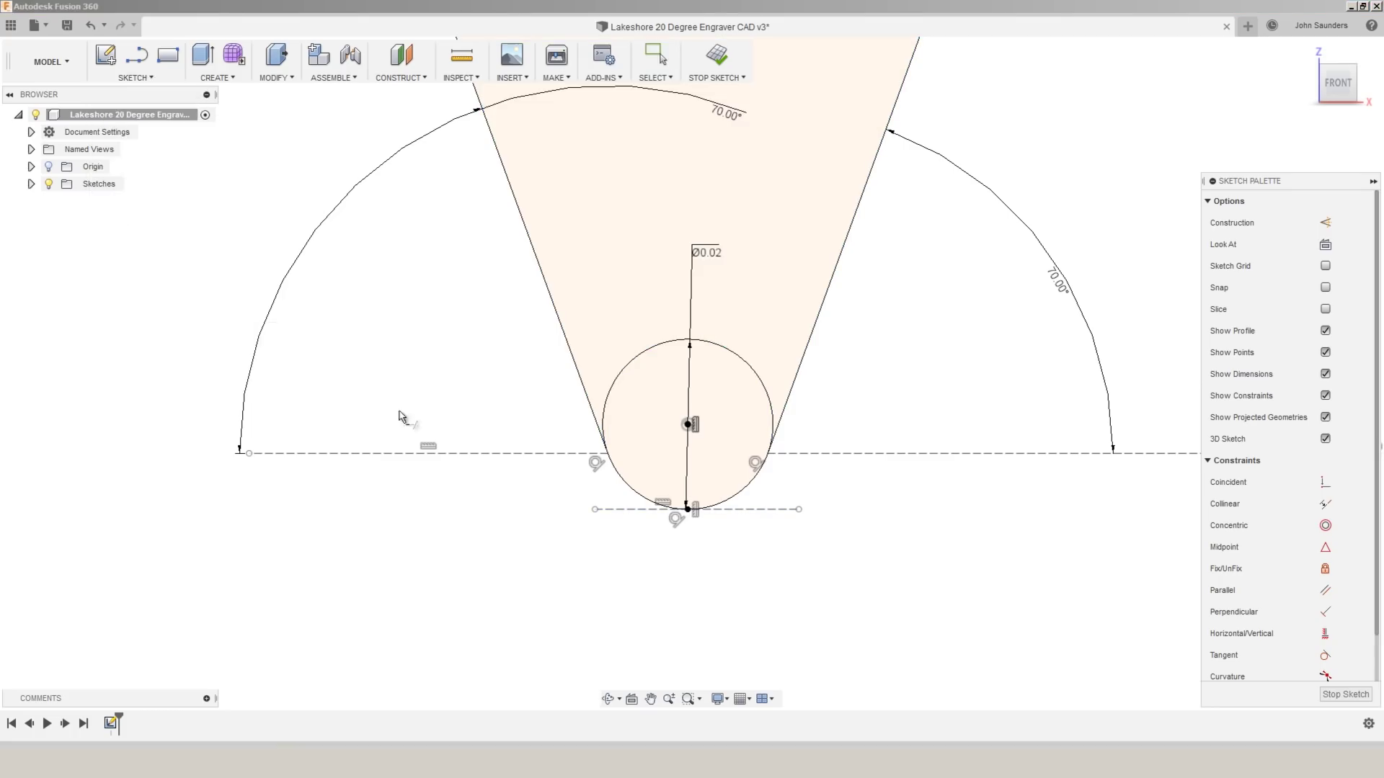
click(577, 384)
click(791, 382)
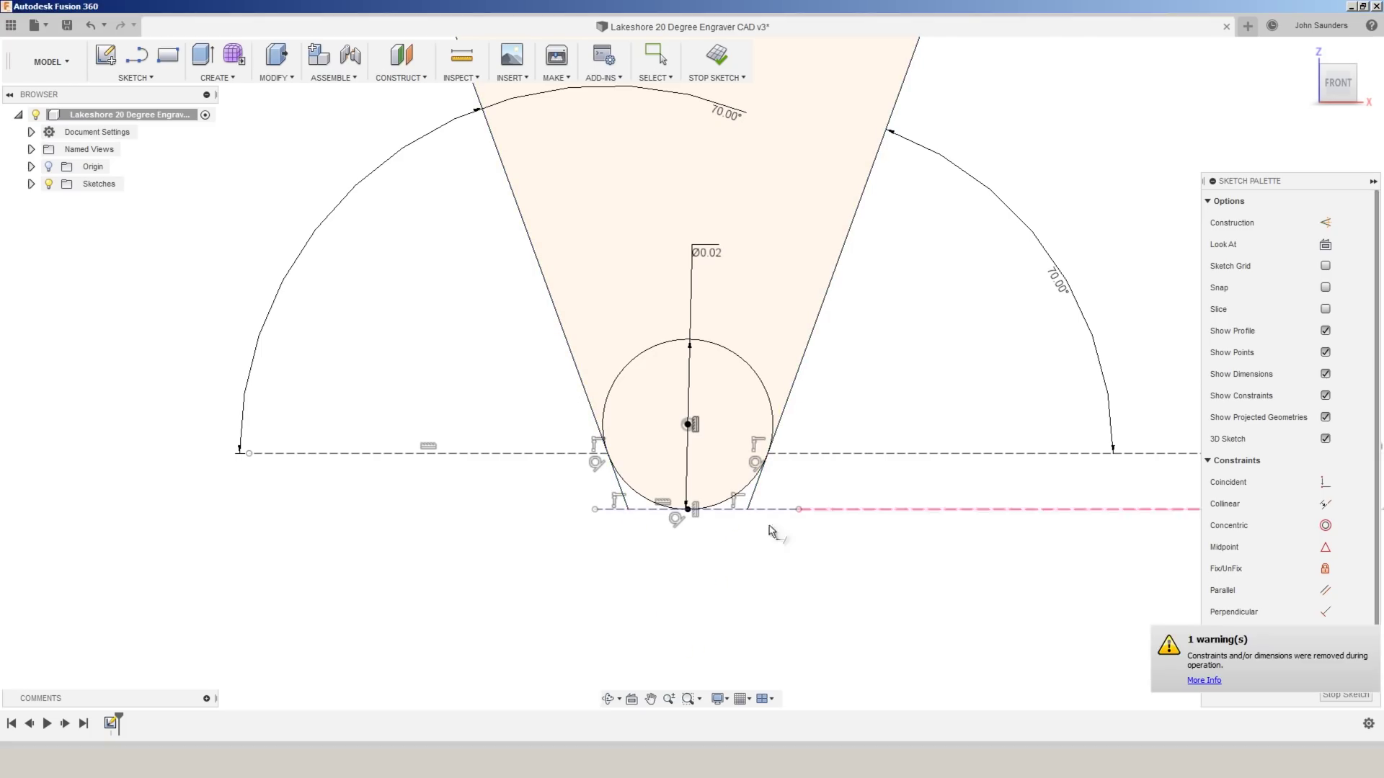
key(Escape)
scroll(724, 548, up, 2)
scroll(717, 547, up, 2)
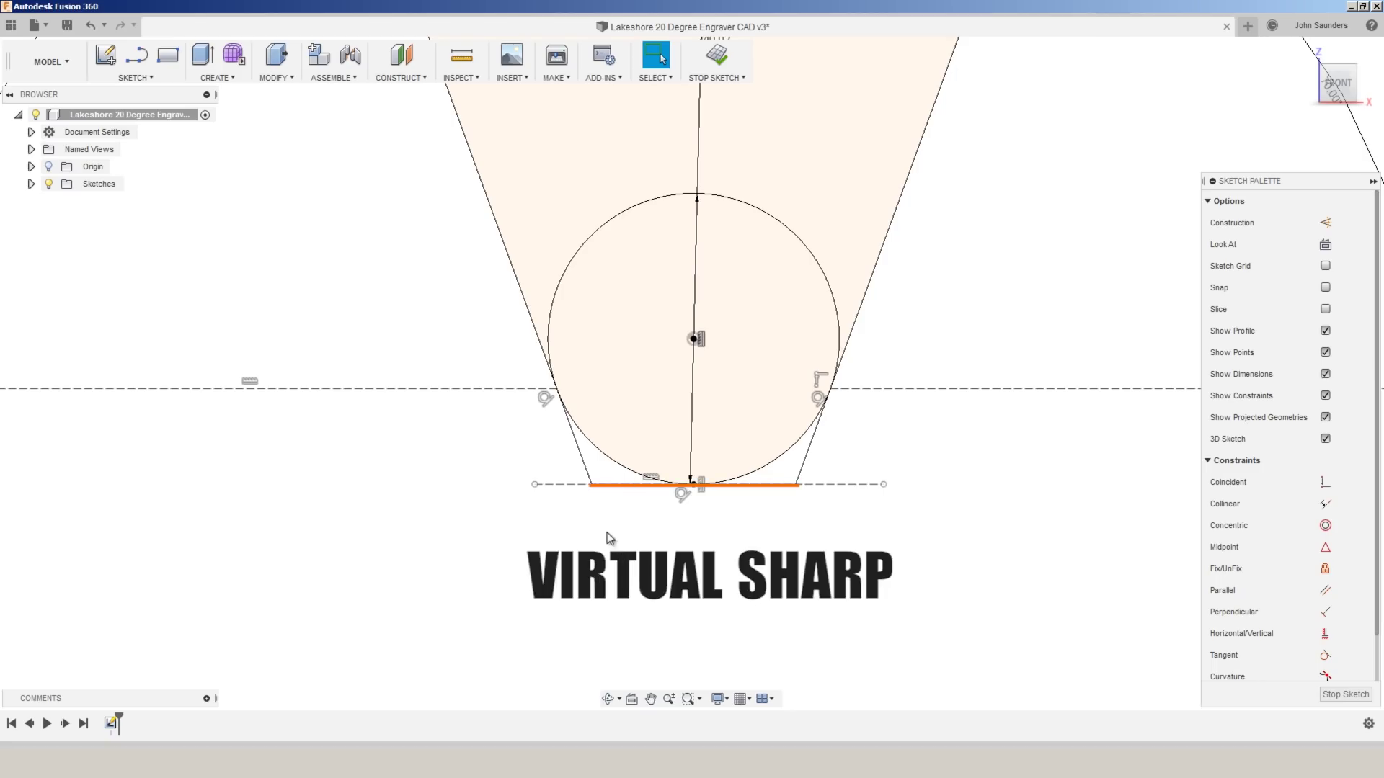
- Dimension the flat tip width as a driven 0.014 dimension
key(d)
click(591, 485)
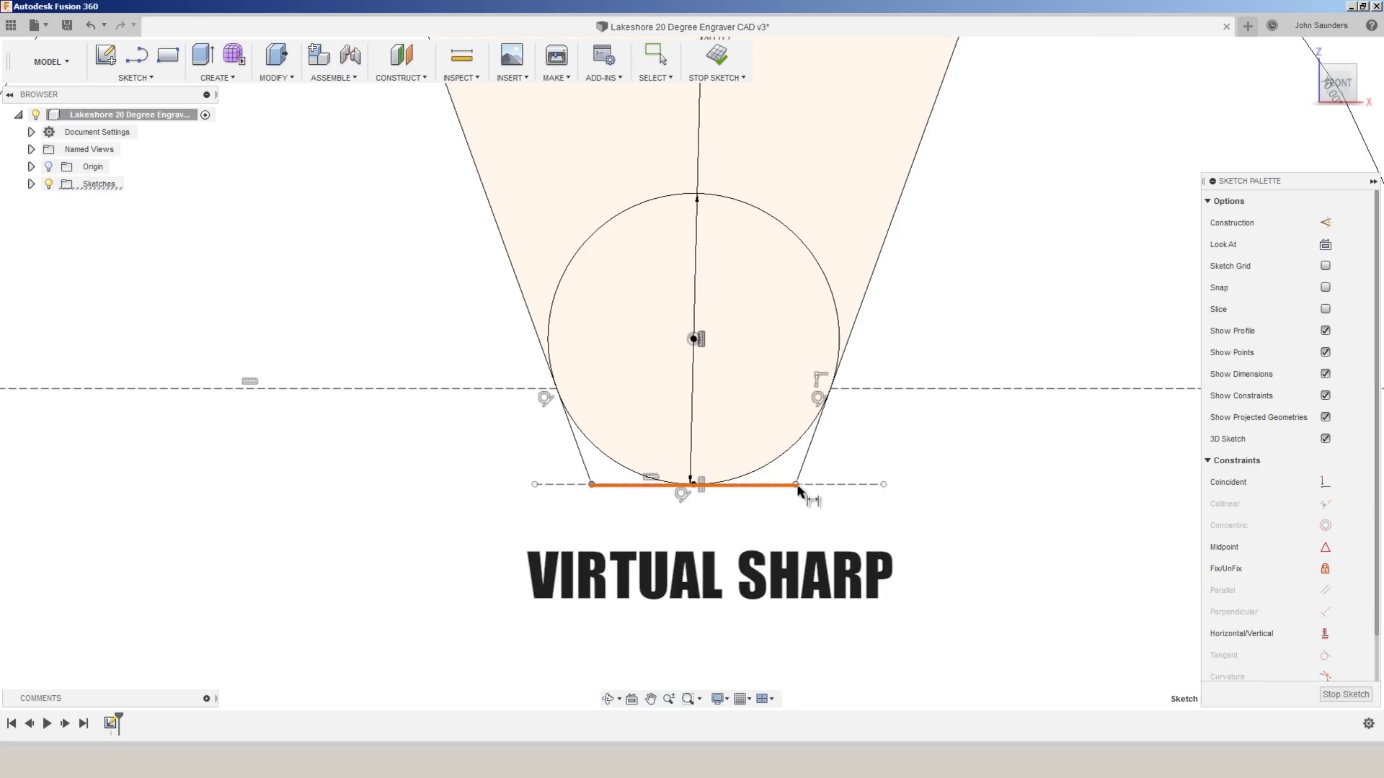
click(795, 485)
click(734, 545)
click(721, 394)
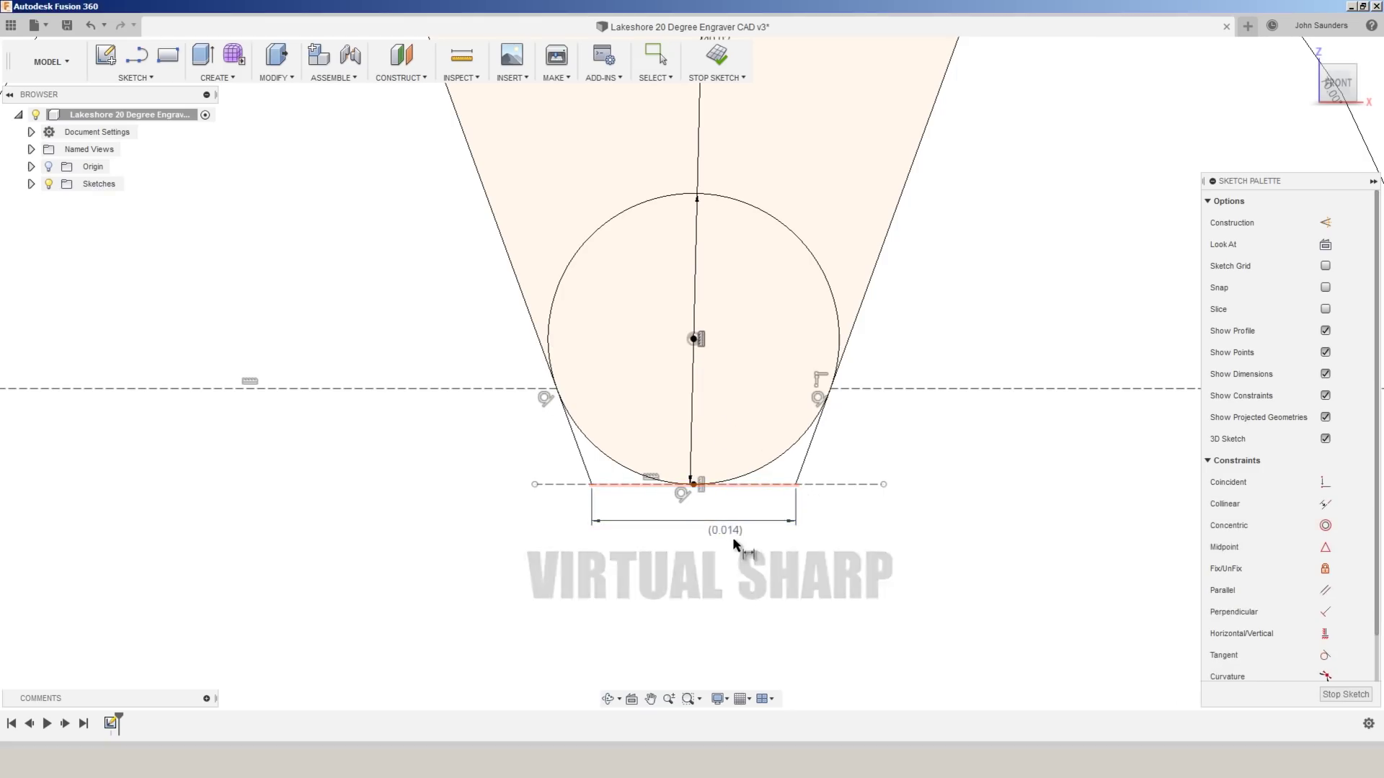
- Finish the sketch, switch to Manufacture, and create a new mill in the tool library
click(717, 56)
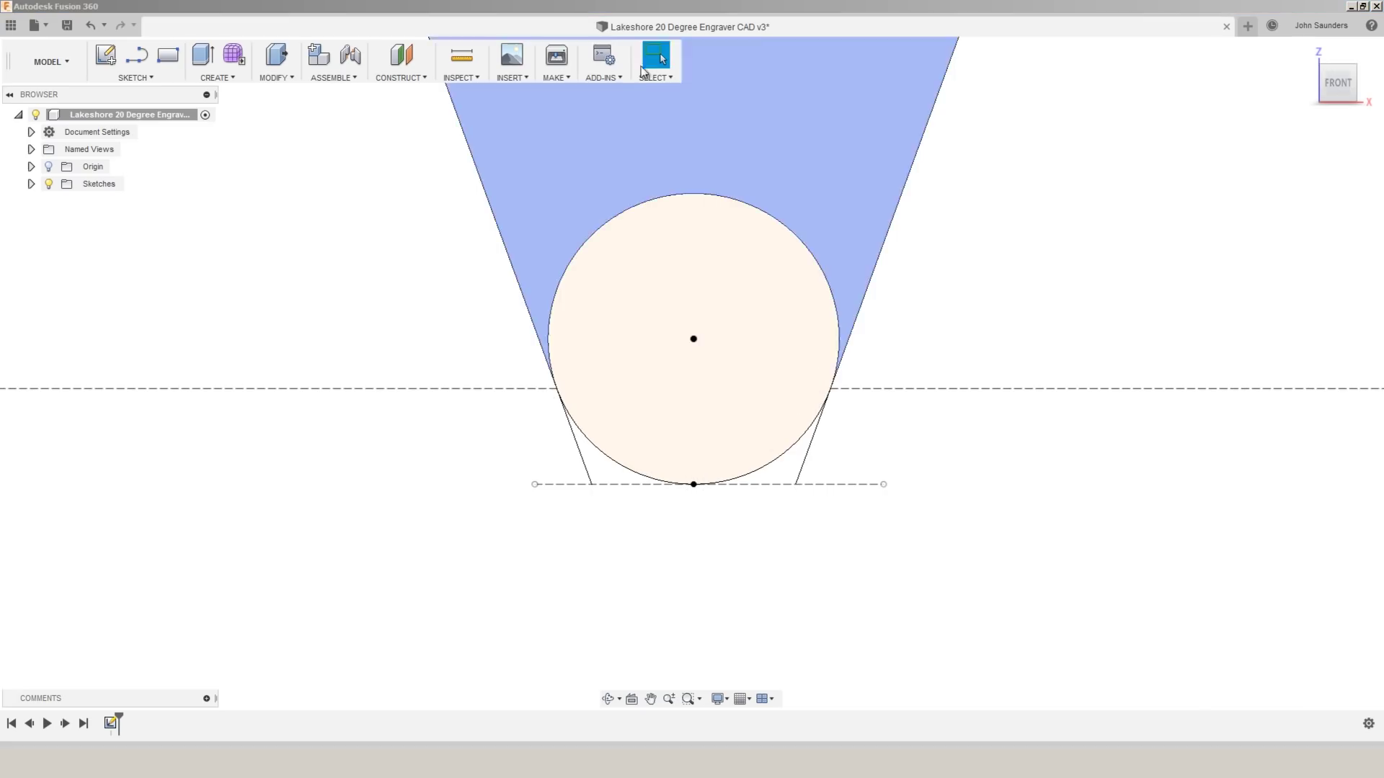
click(50, 62)
click(80, 268)
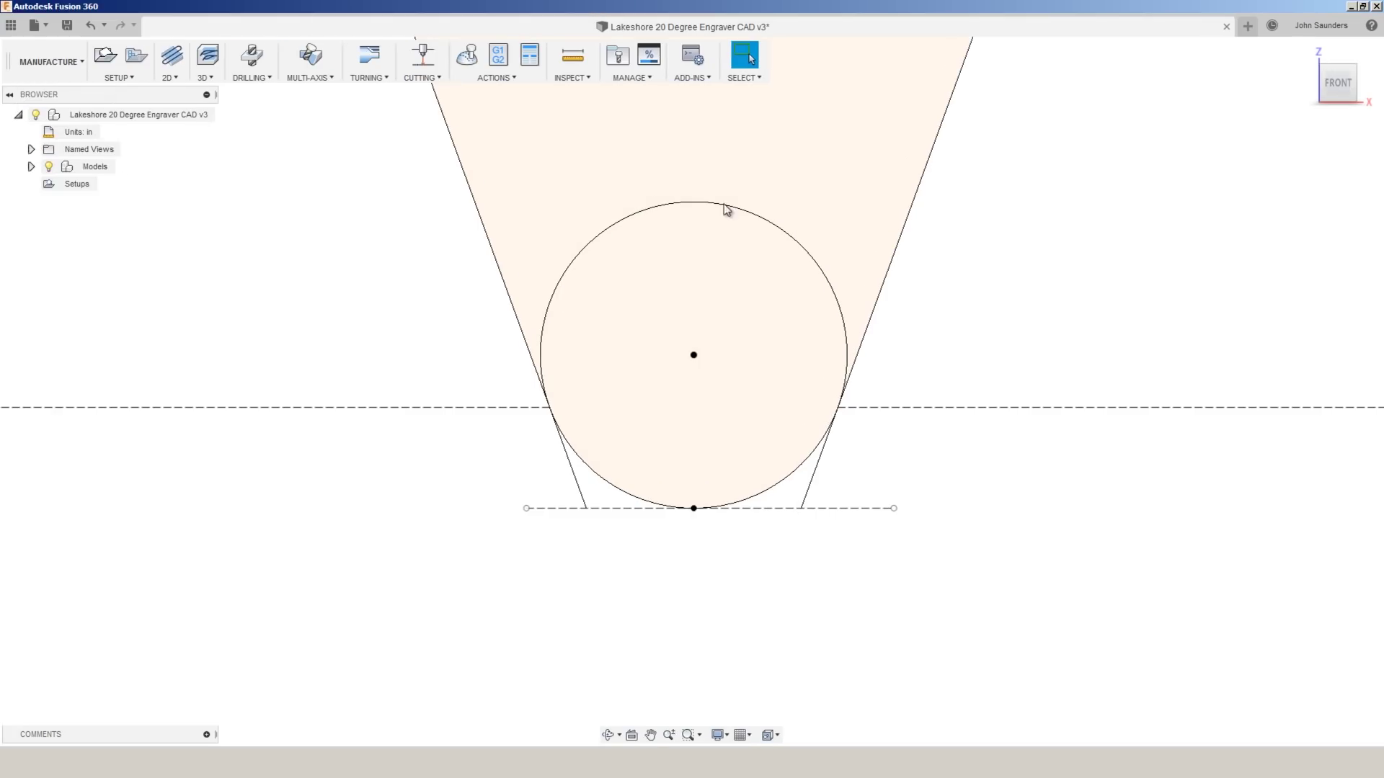
click(618, 55)
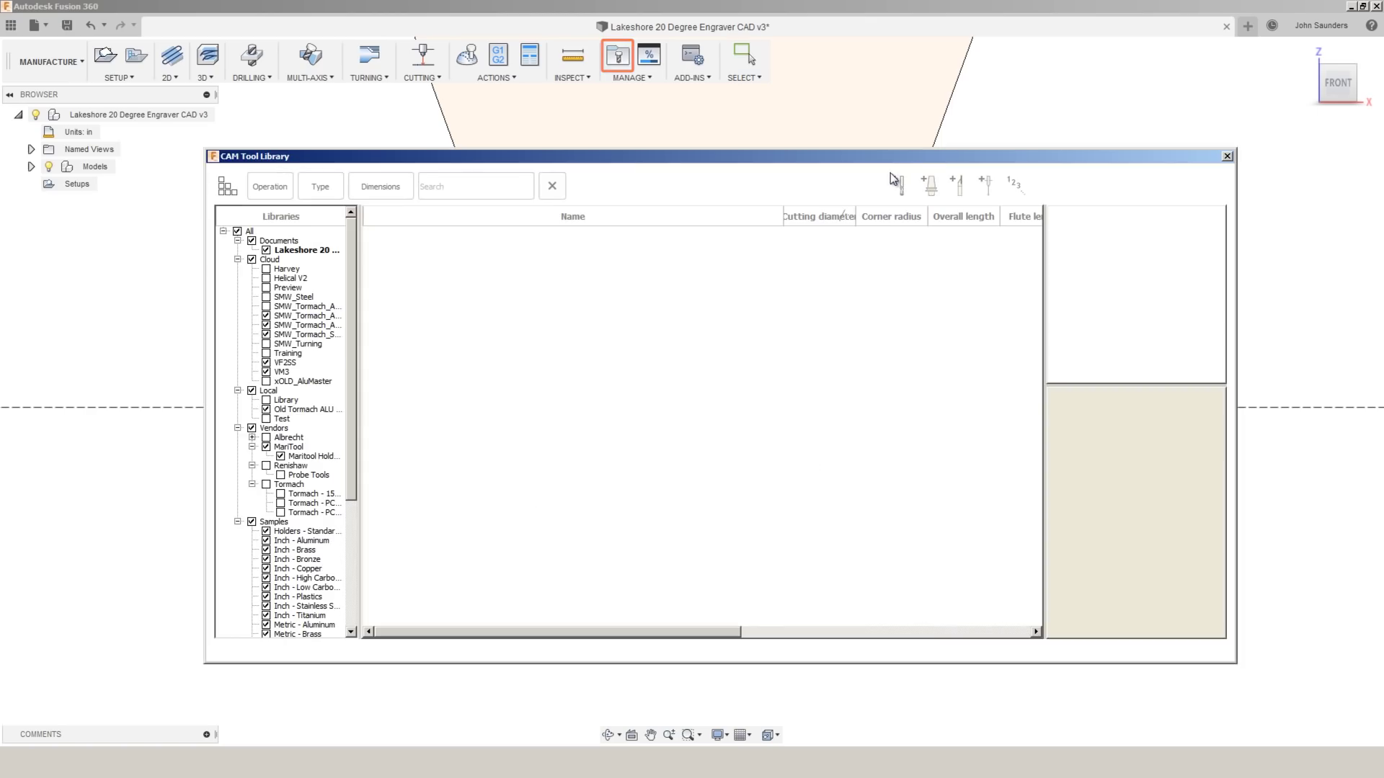
click(901, 186)
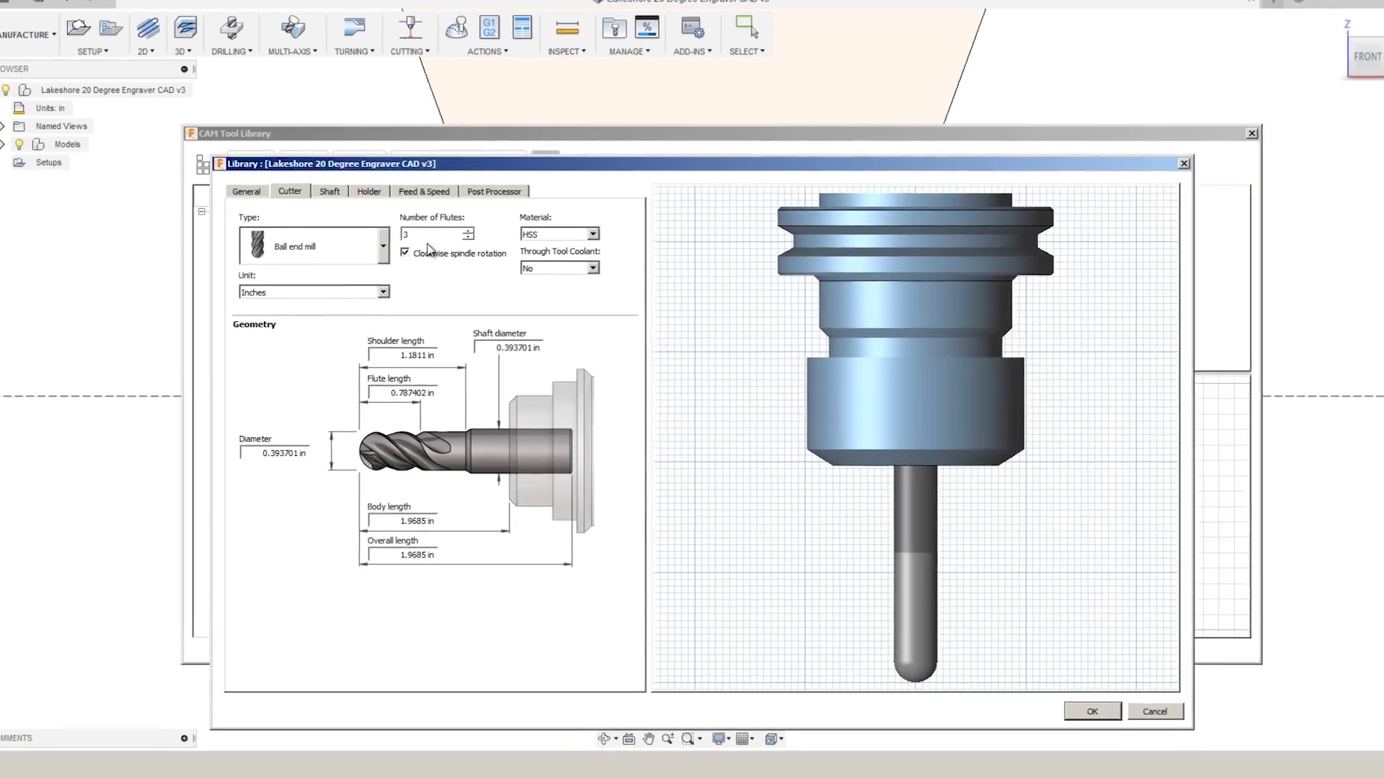
- Make the cutter a Tapered mill with 20 deg taper angle and 0.014 in diameter
click(310, 268)
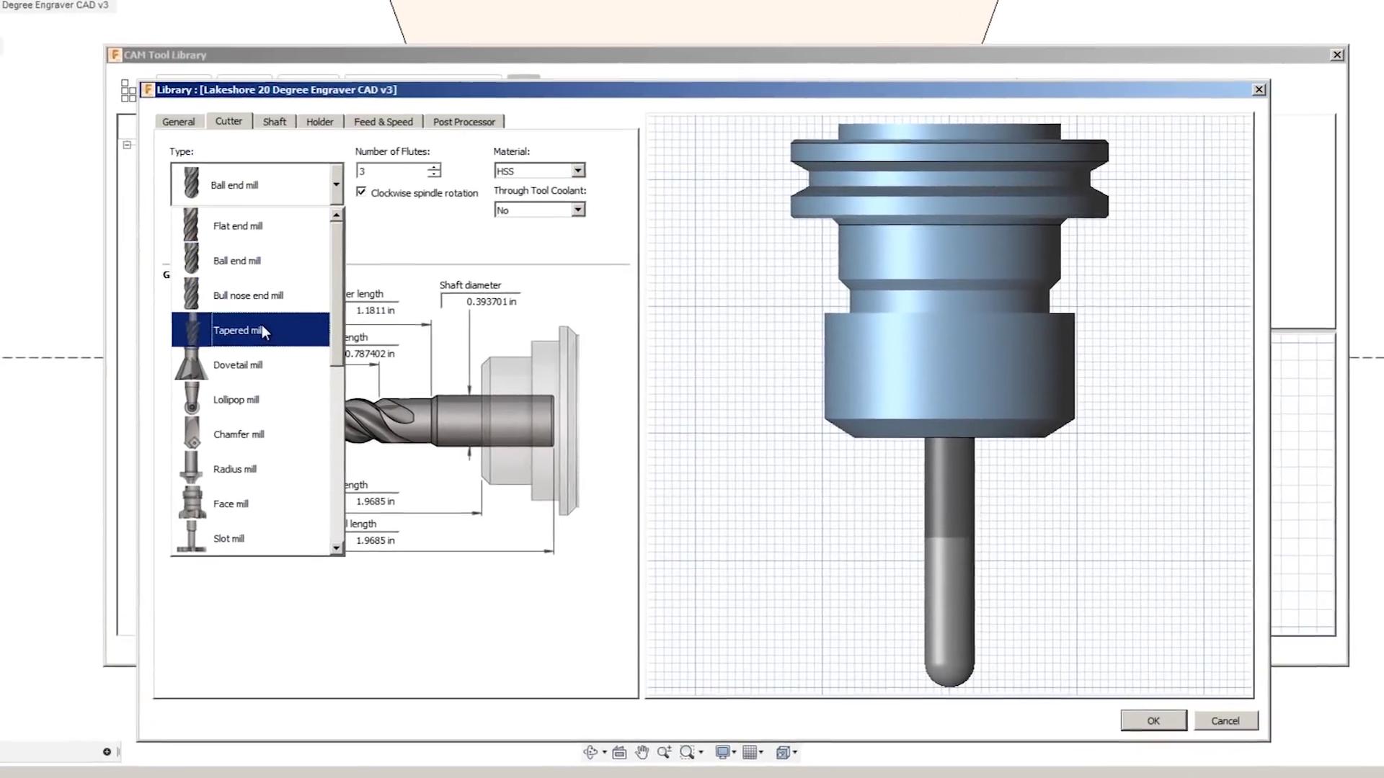
click(259, 344)
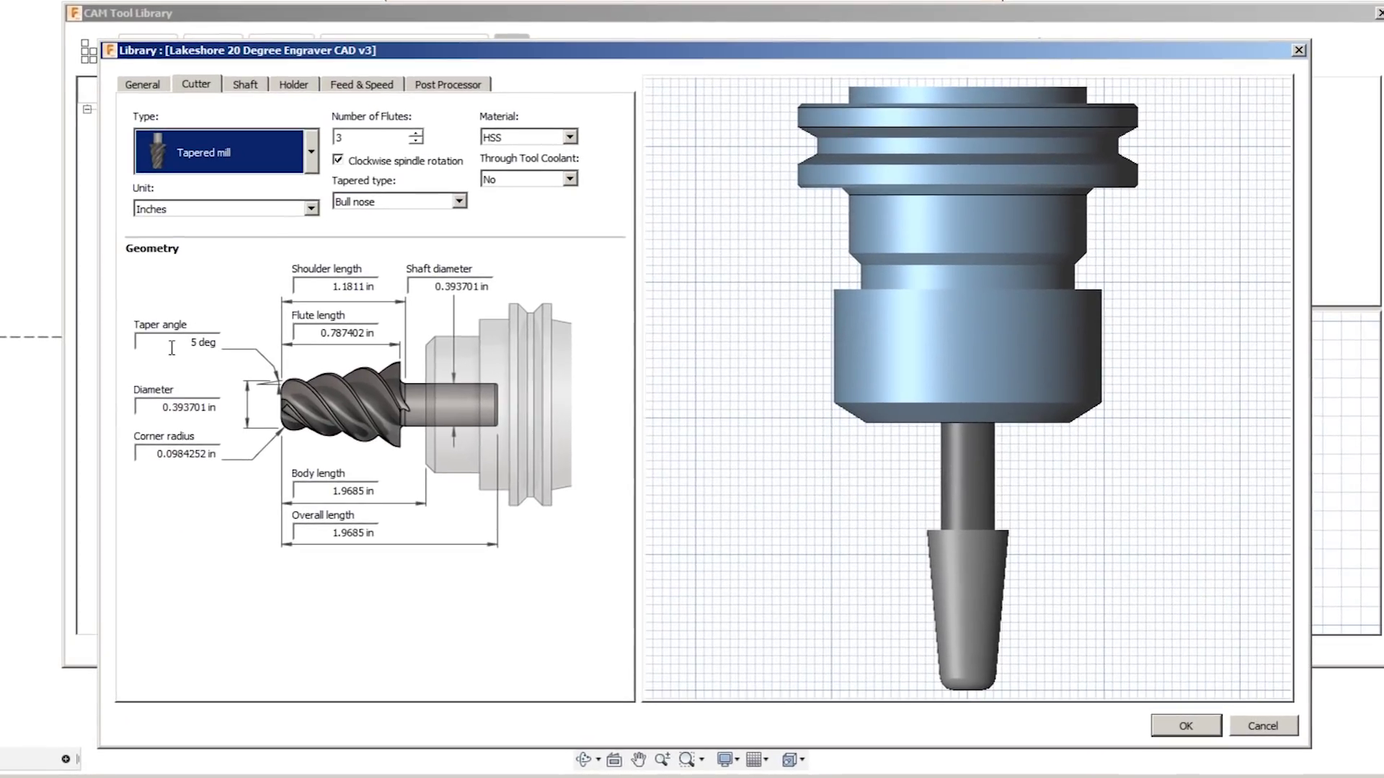
drag(172, 348, 268, 352)
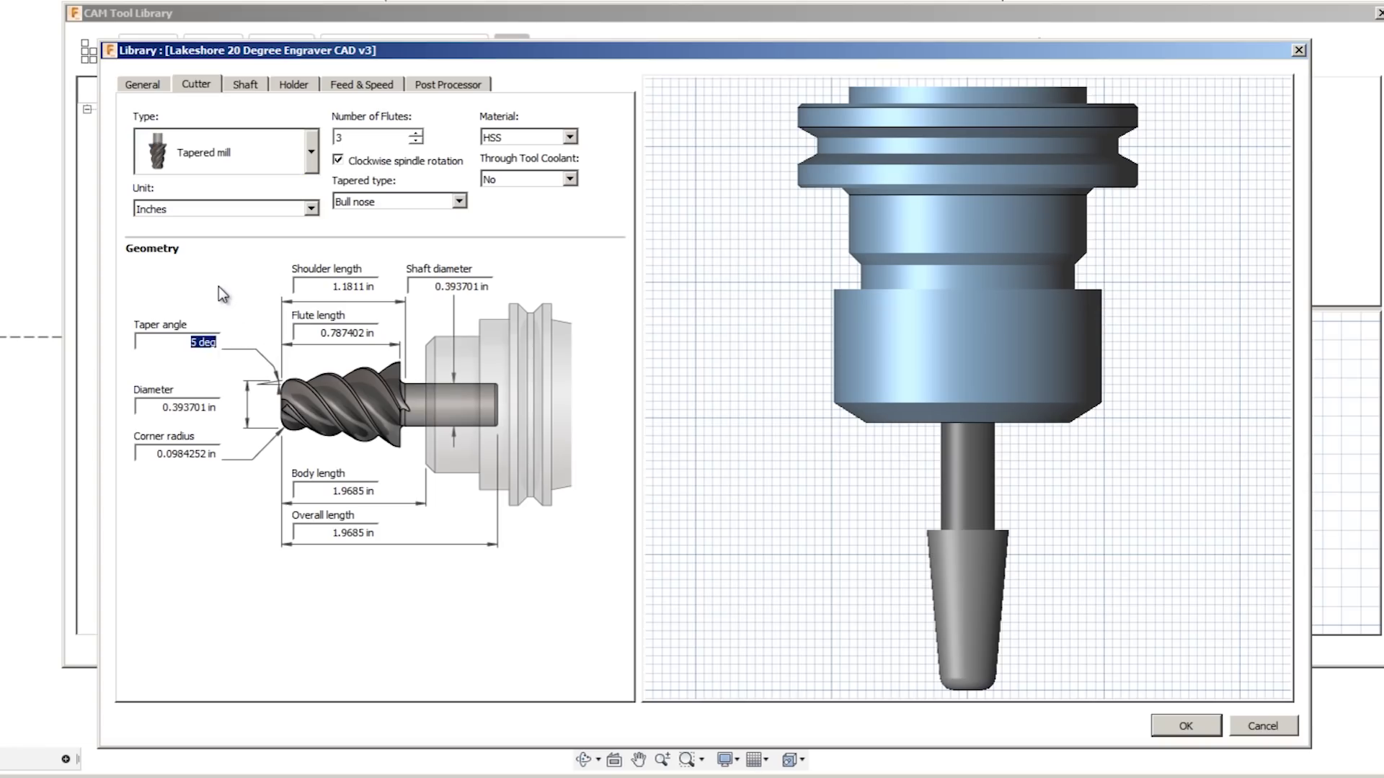
text(20)
key(Tab)
key(Tab)
key(Tab)
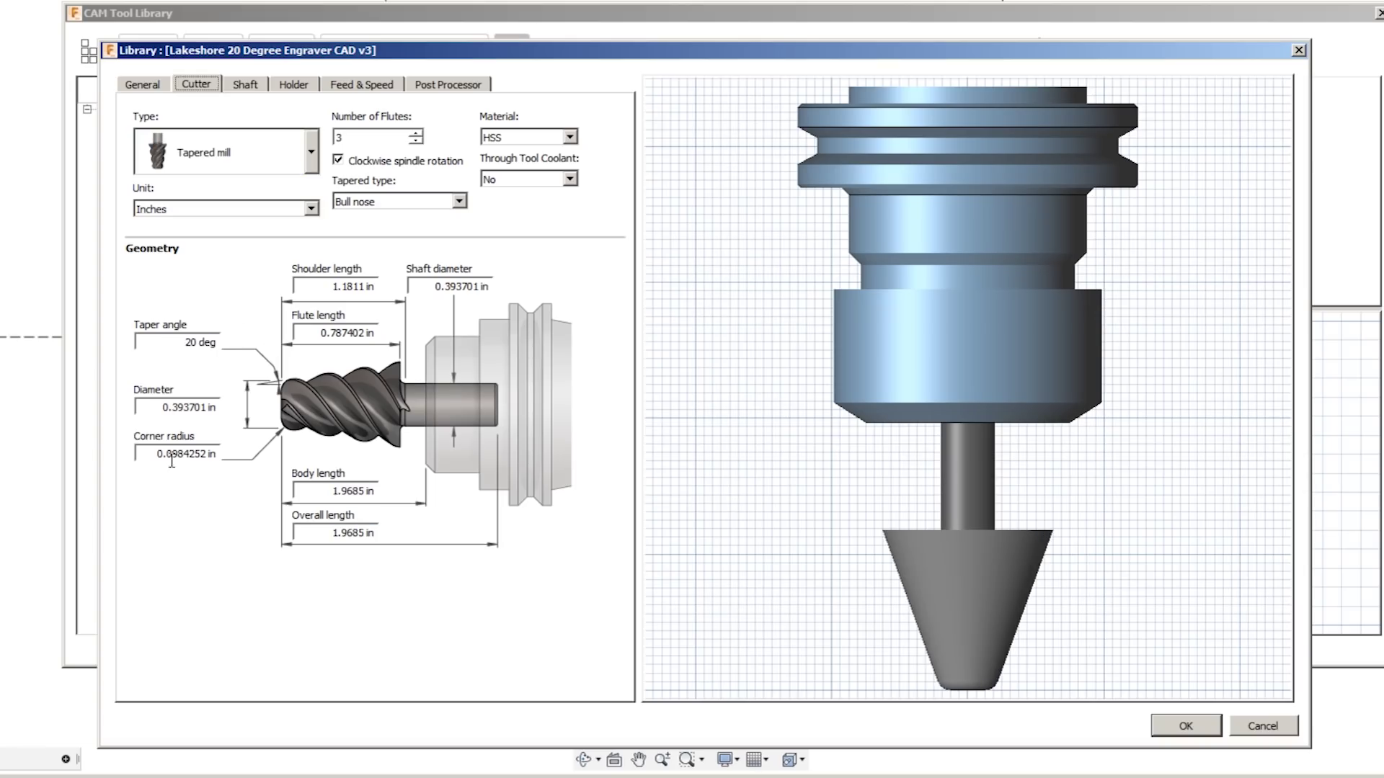
key(Tab)
drag(166, 407, 217, 408)
text(14)
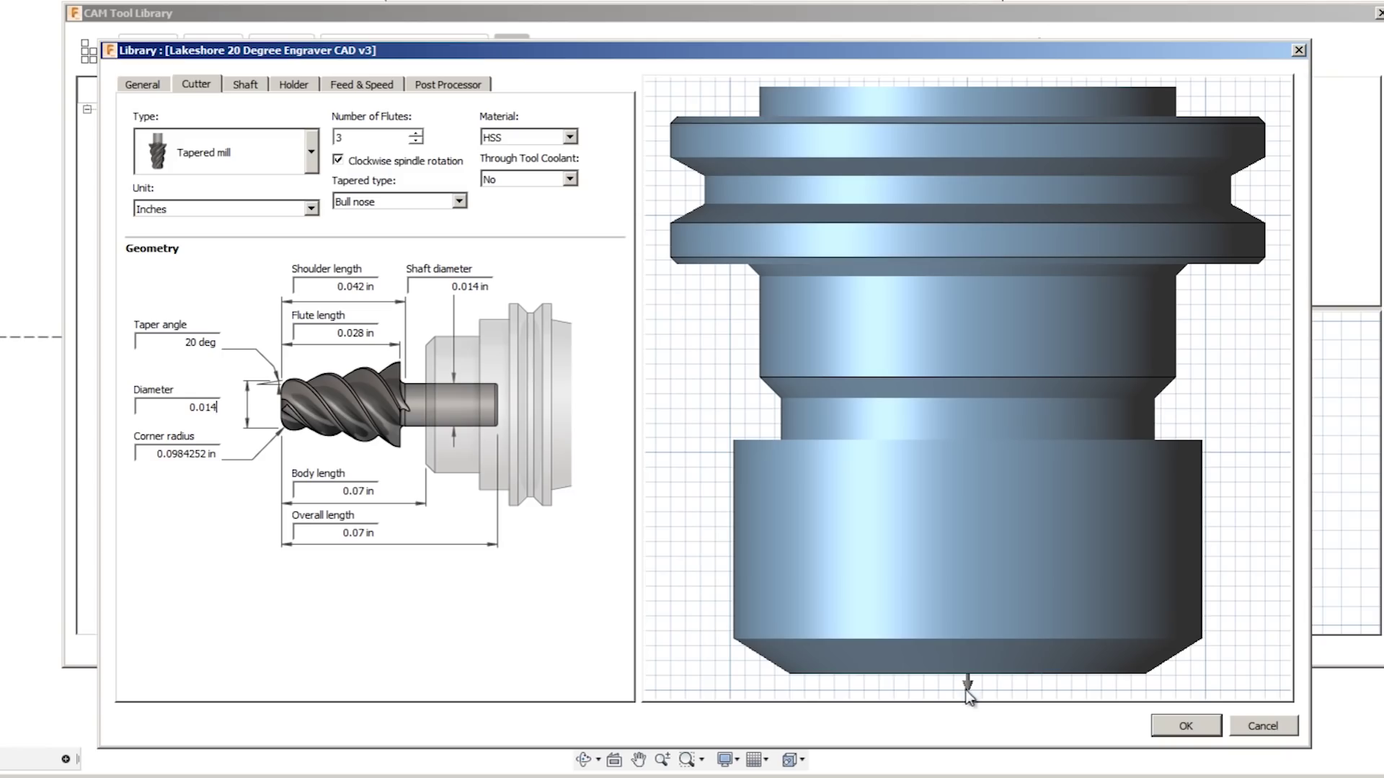
- Remove the holder from the tapered mill tool
click(294, 85)
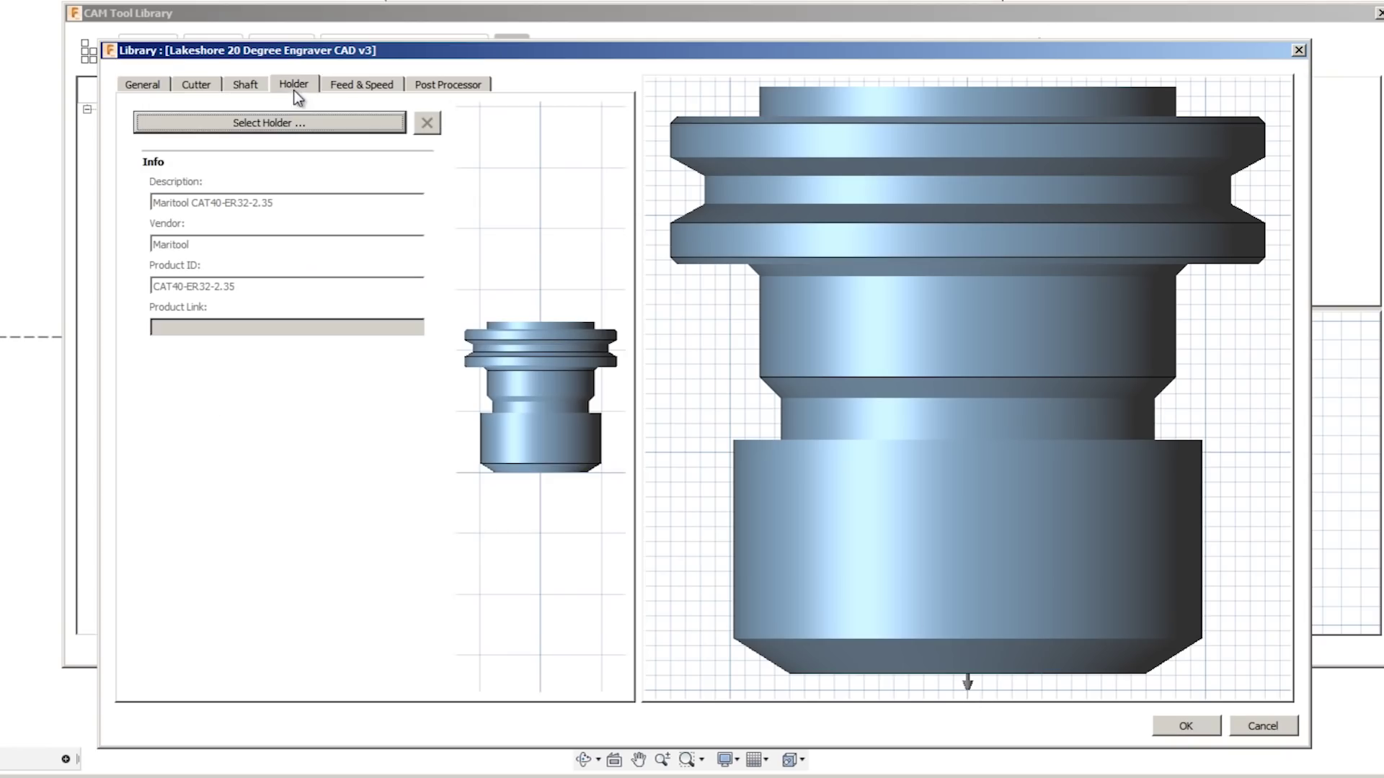
click(428, 124)
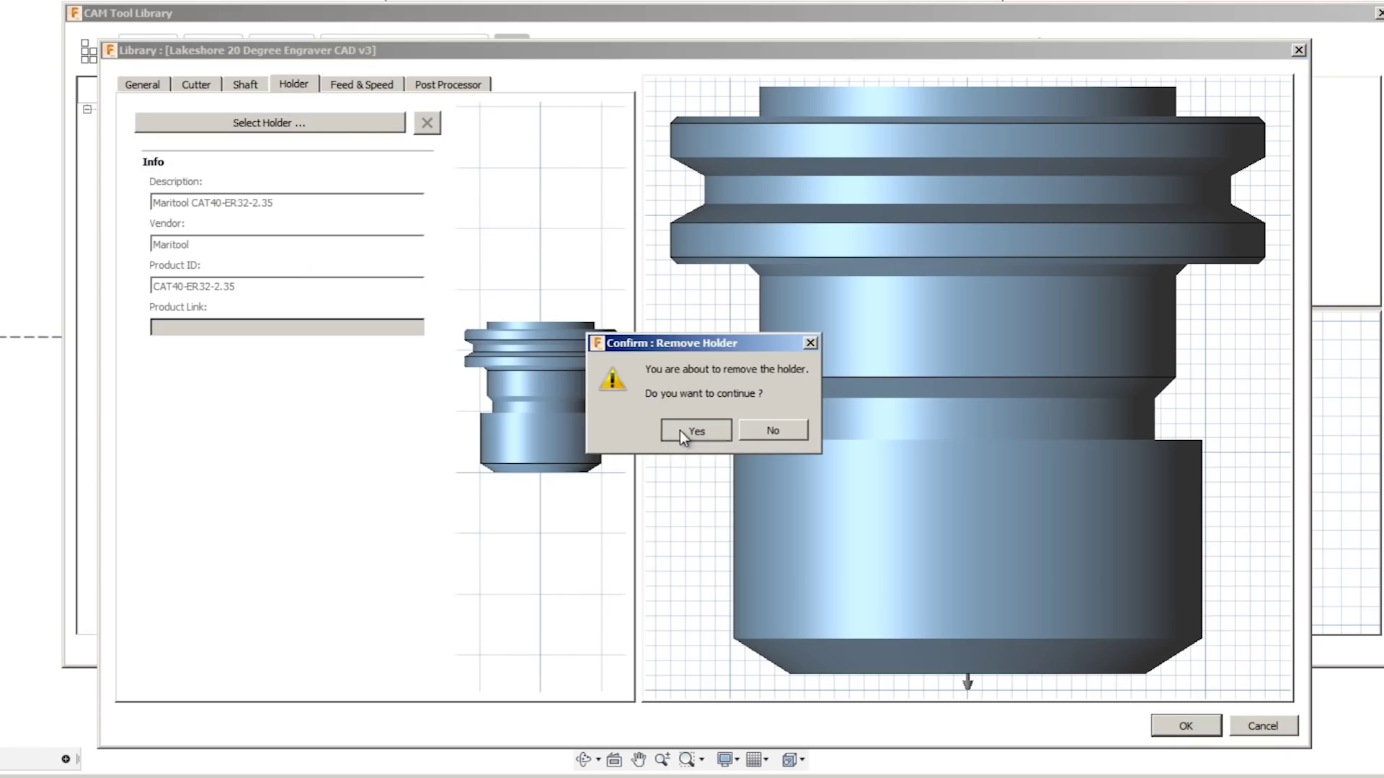
click(681, 432)
- Set corner radius 0.01 and shoulder and flute lengths 0.3242 in the Cutter tab
click(197, 86)
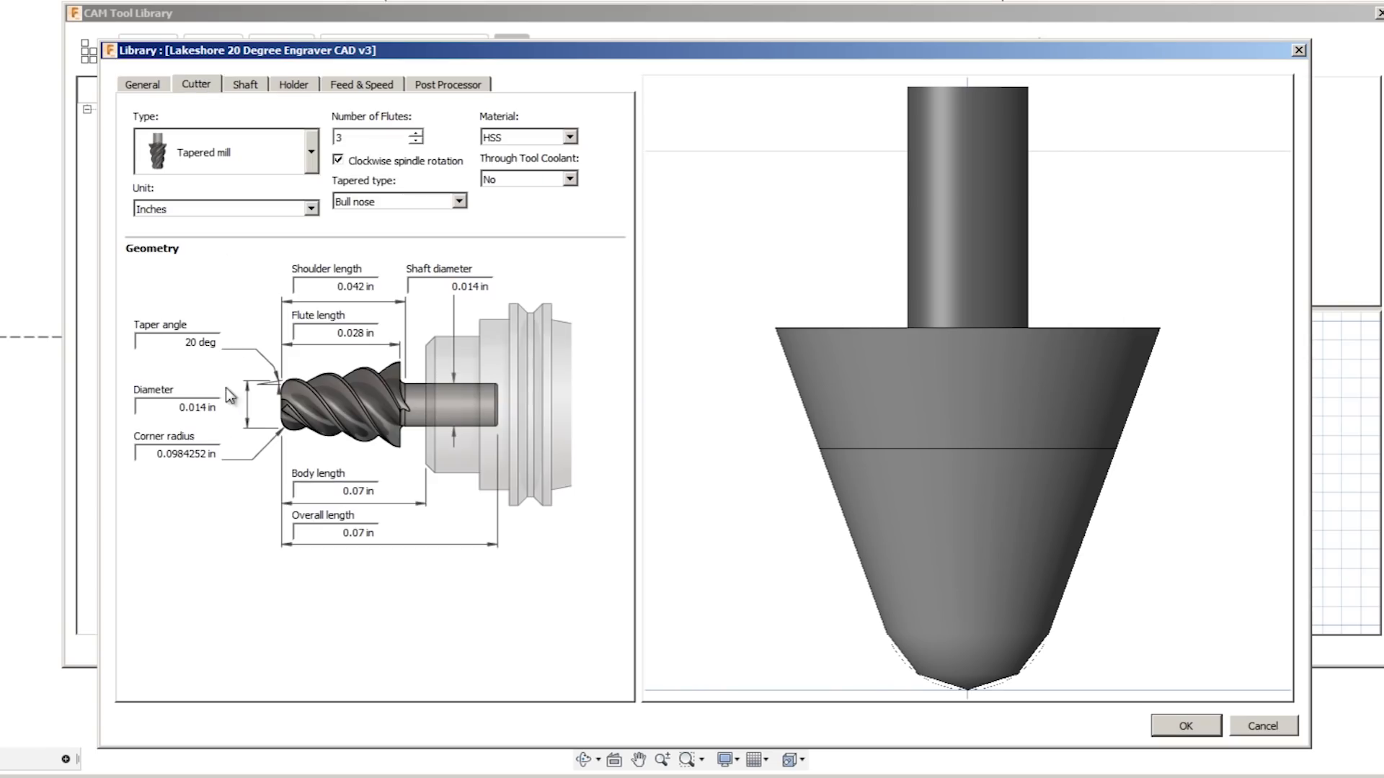
key(Tab)
text(0.01)
click(354, 286)
text(.3242)
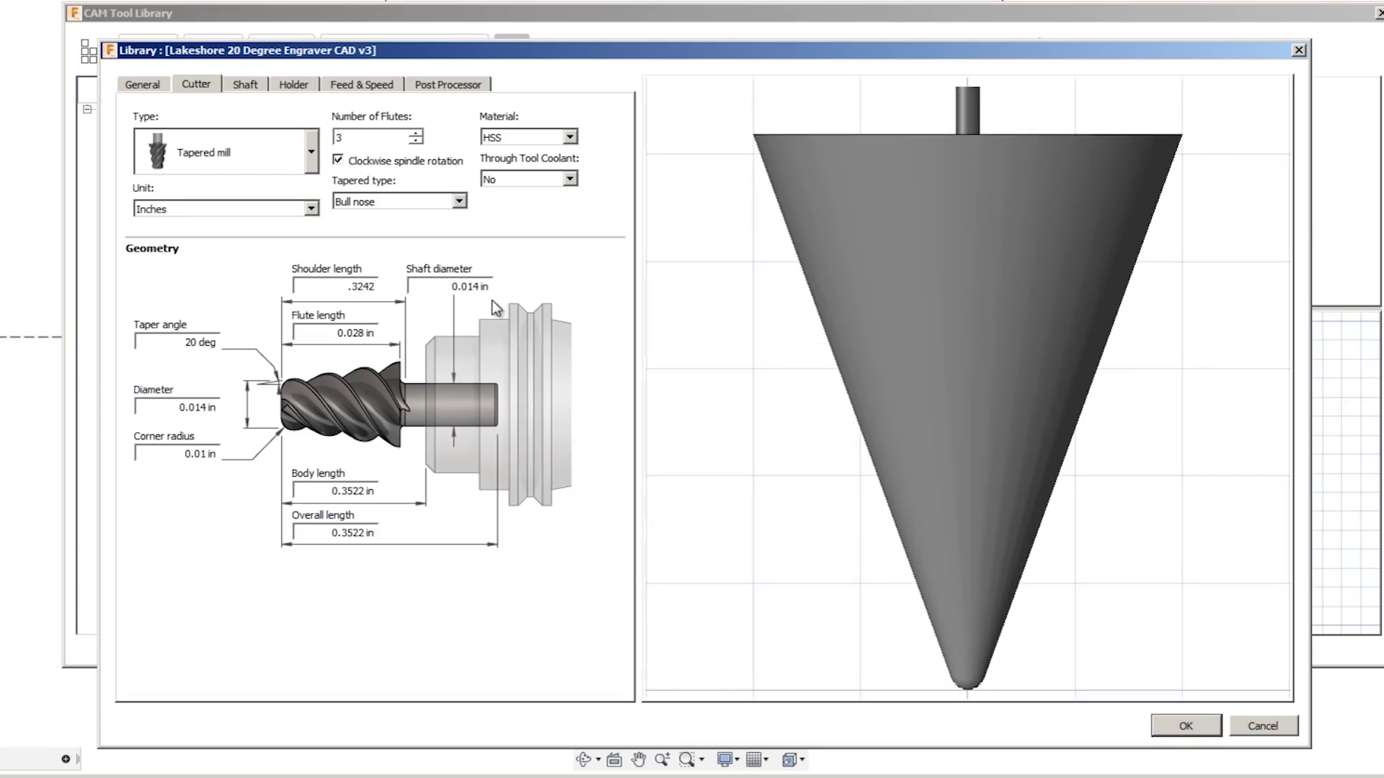
click(327, 333)
text(.)
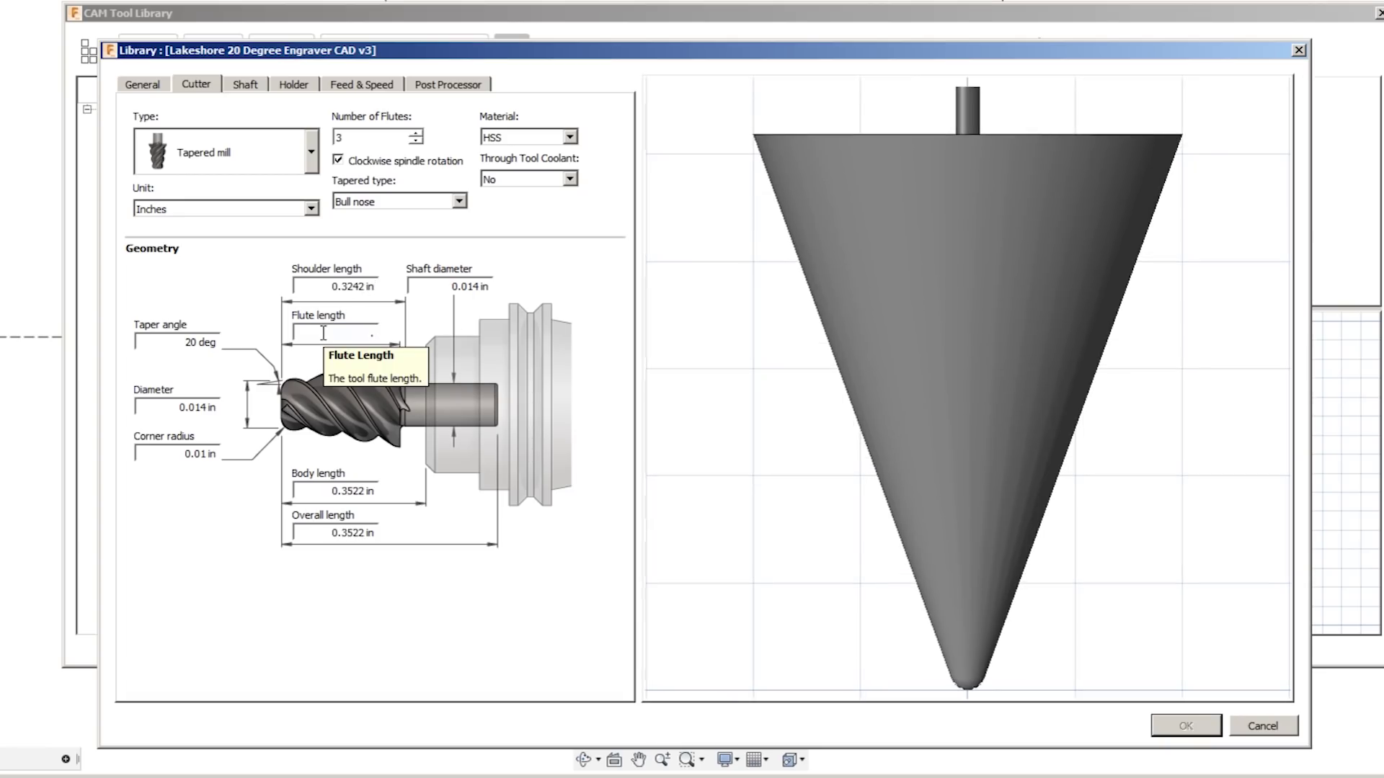
text(3242)
- Set body length 1, overall length 3, and shaft diameter 0.25 inches
key(Tab)
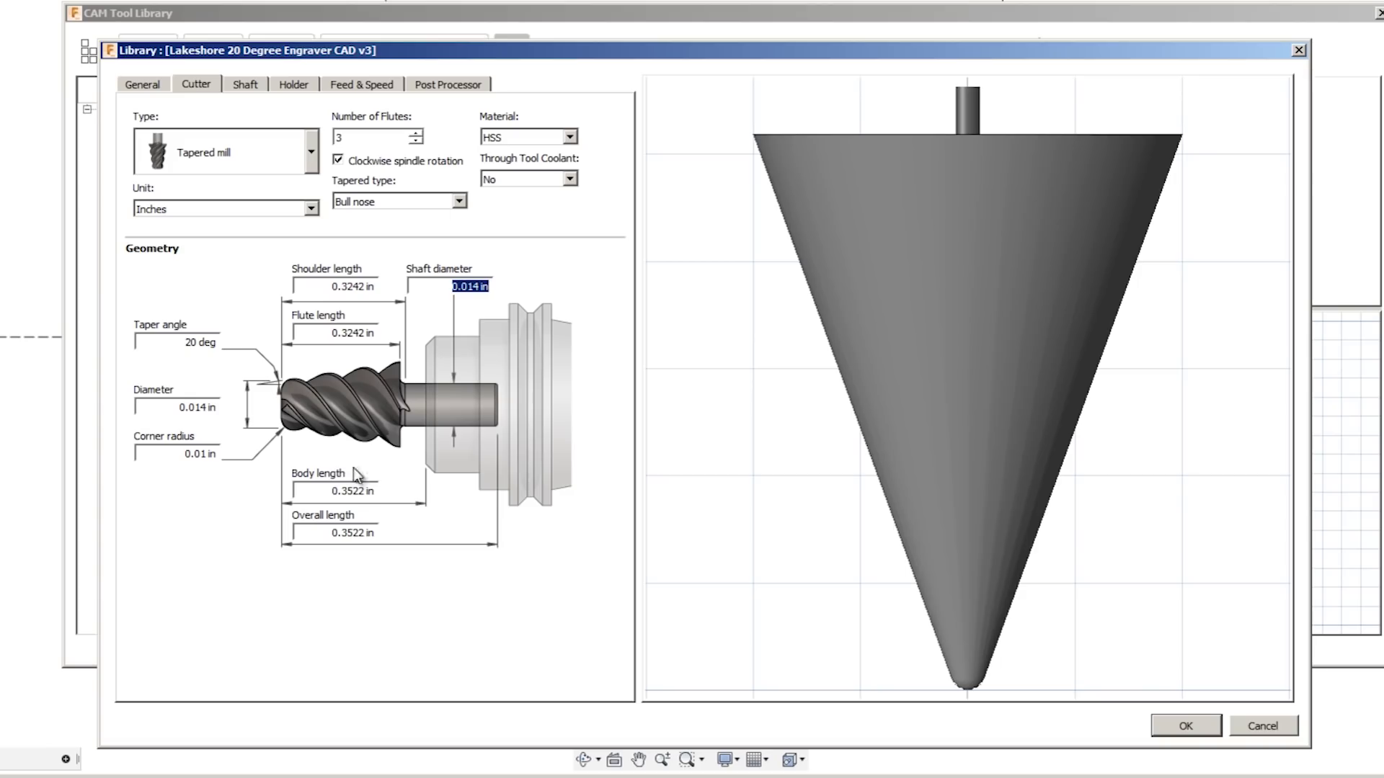
key(Tab)
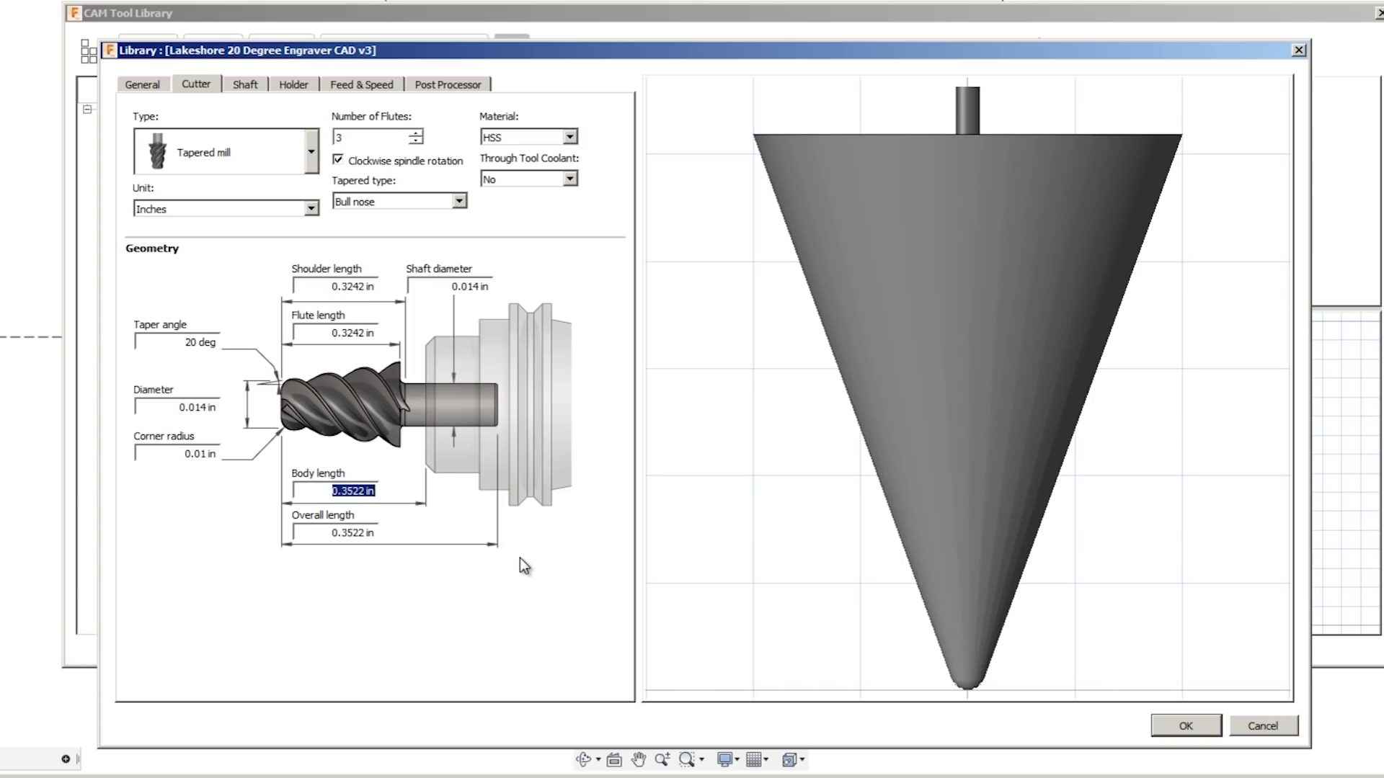
text(1)
key(Tab)
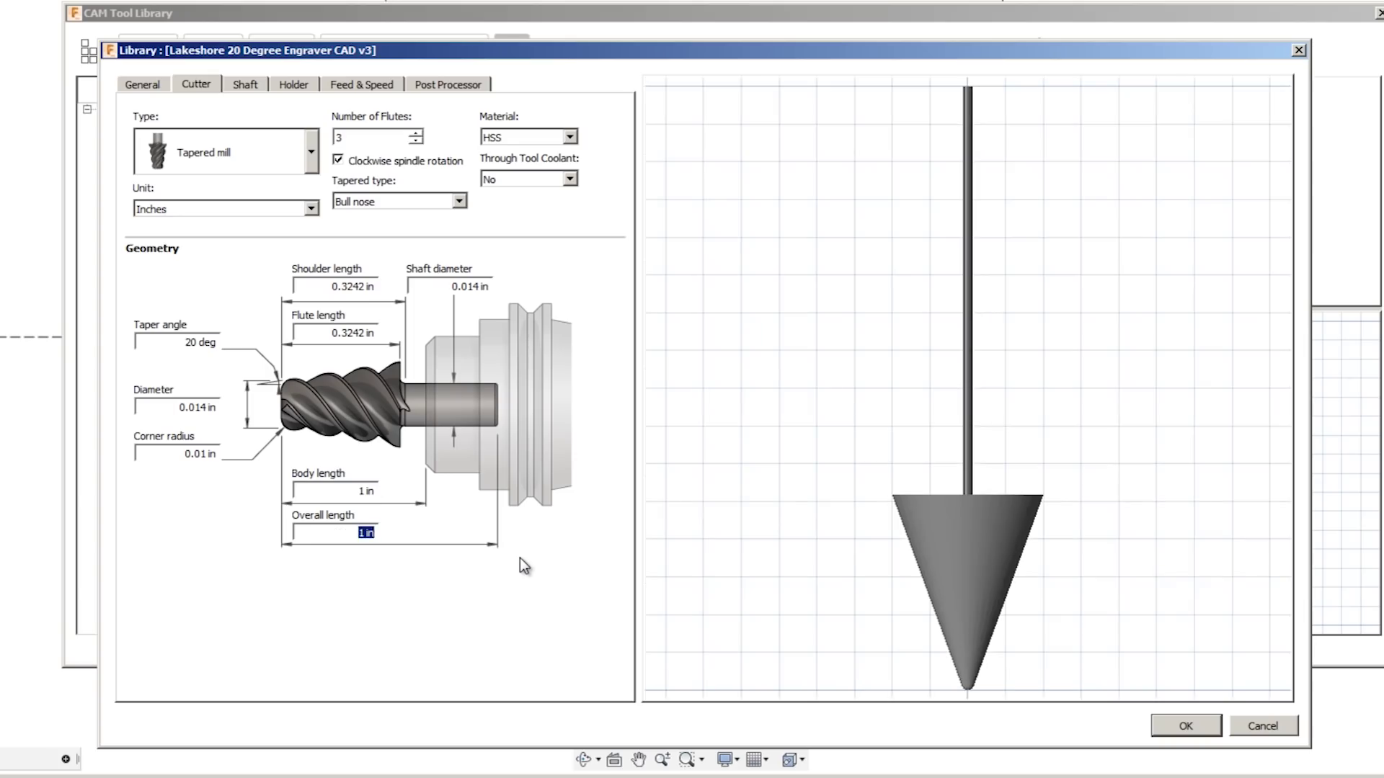
text(3)
key(Tab)
click(432, 289)
text(.25)
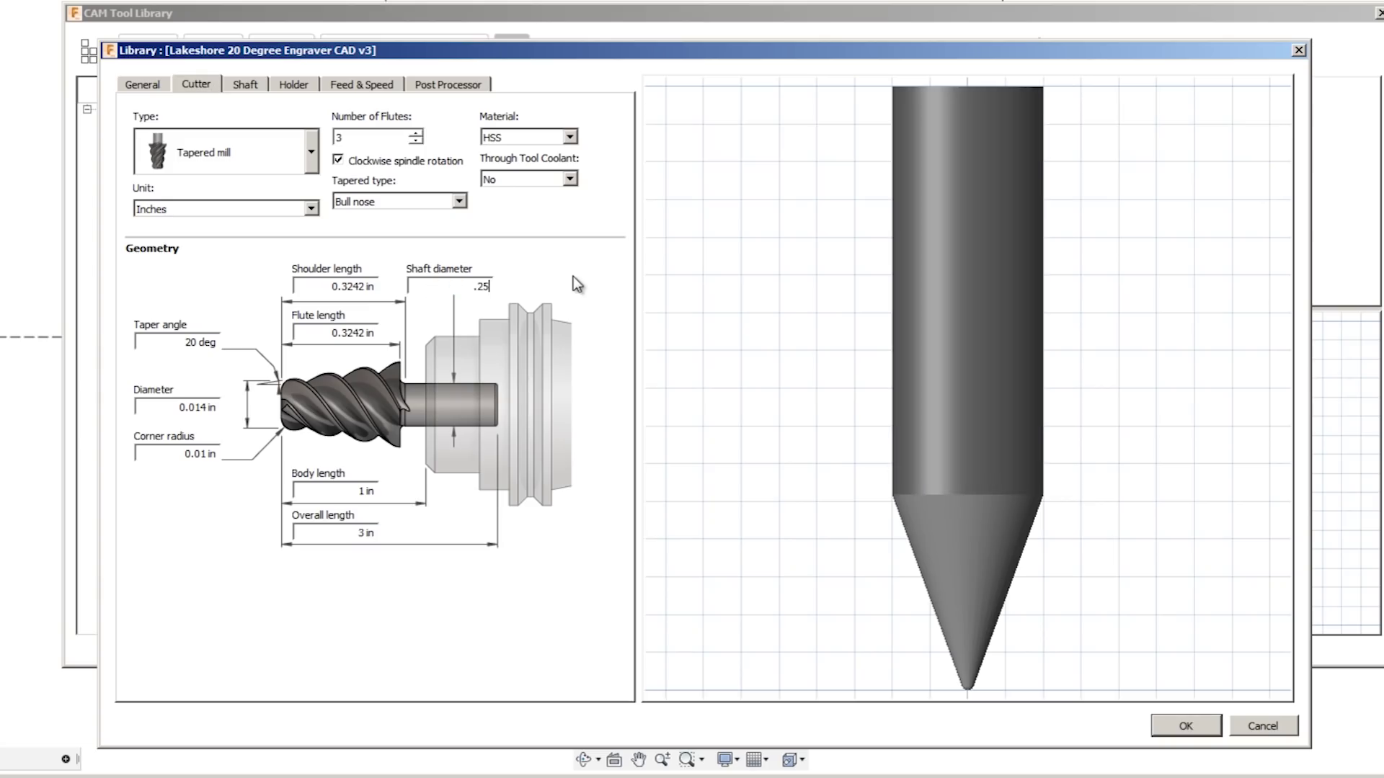
key(Tab)
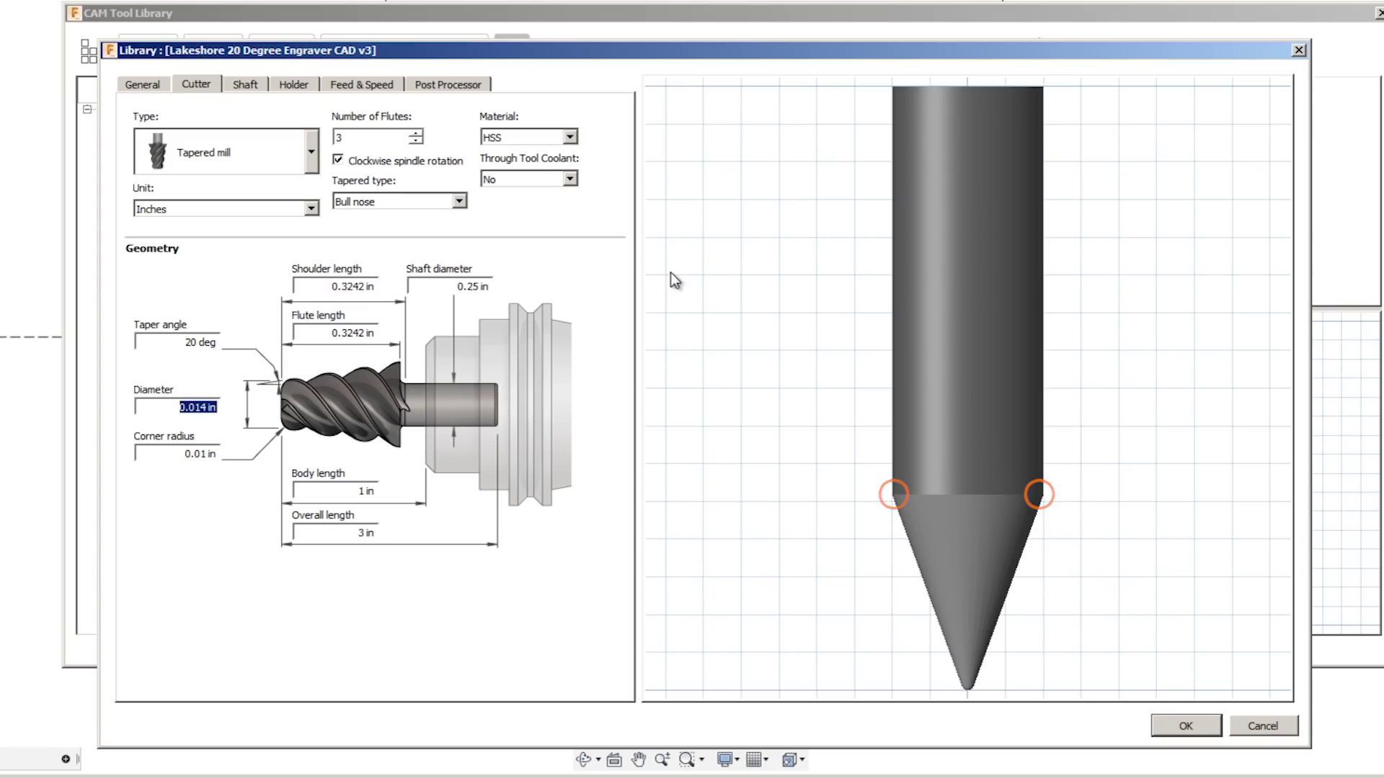
- Change the tapered type to Ball, giving a derived diameter of 0.0140042 in
click(395, 207)
click(398, 208)
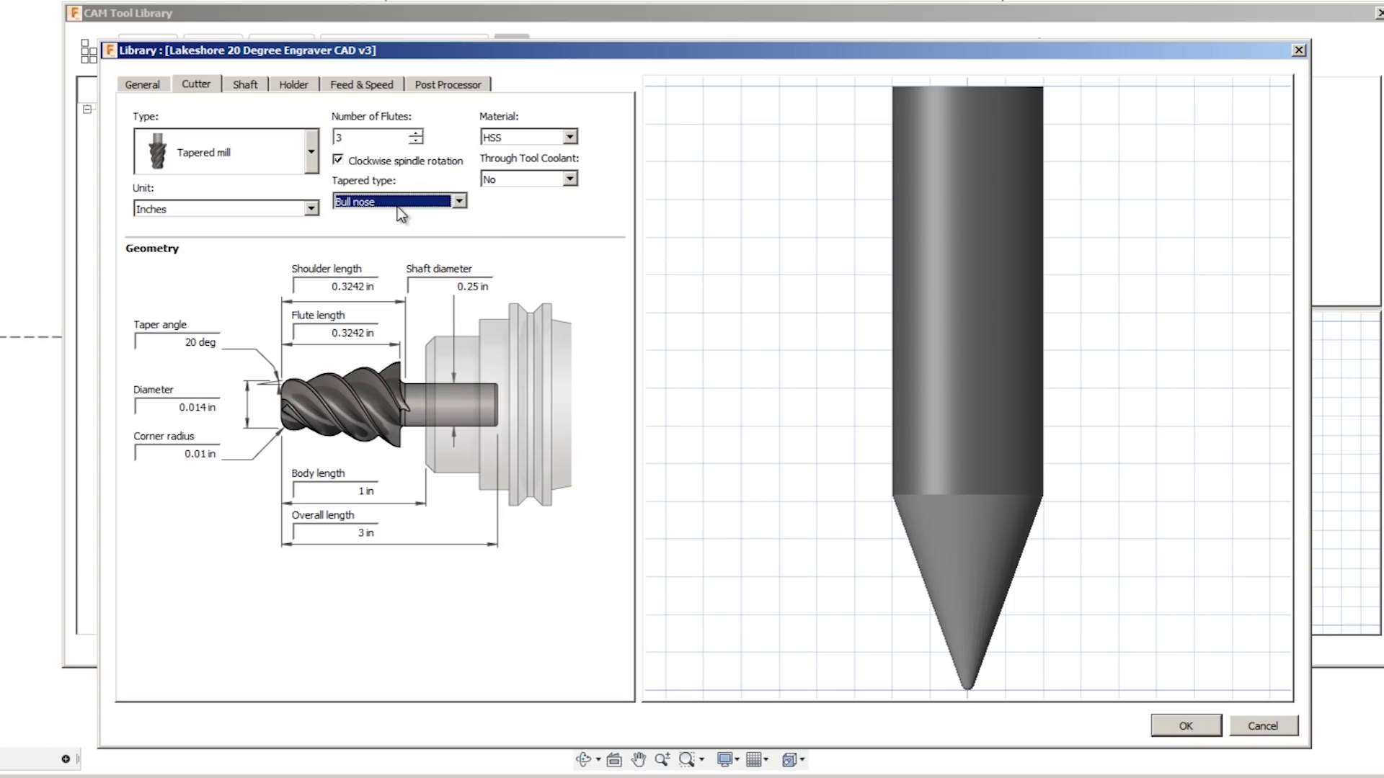
click(403, 208)
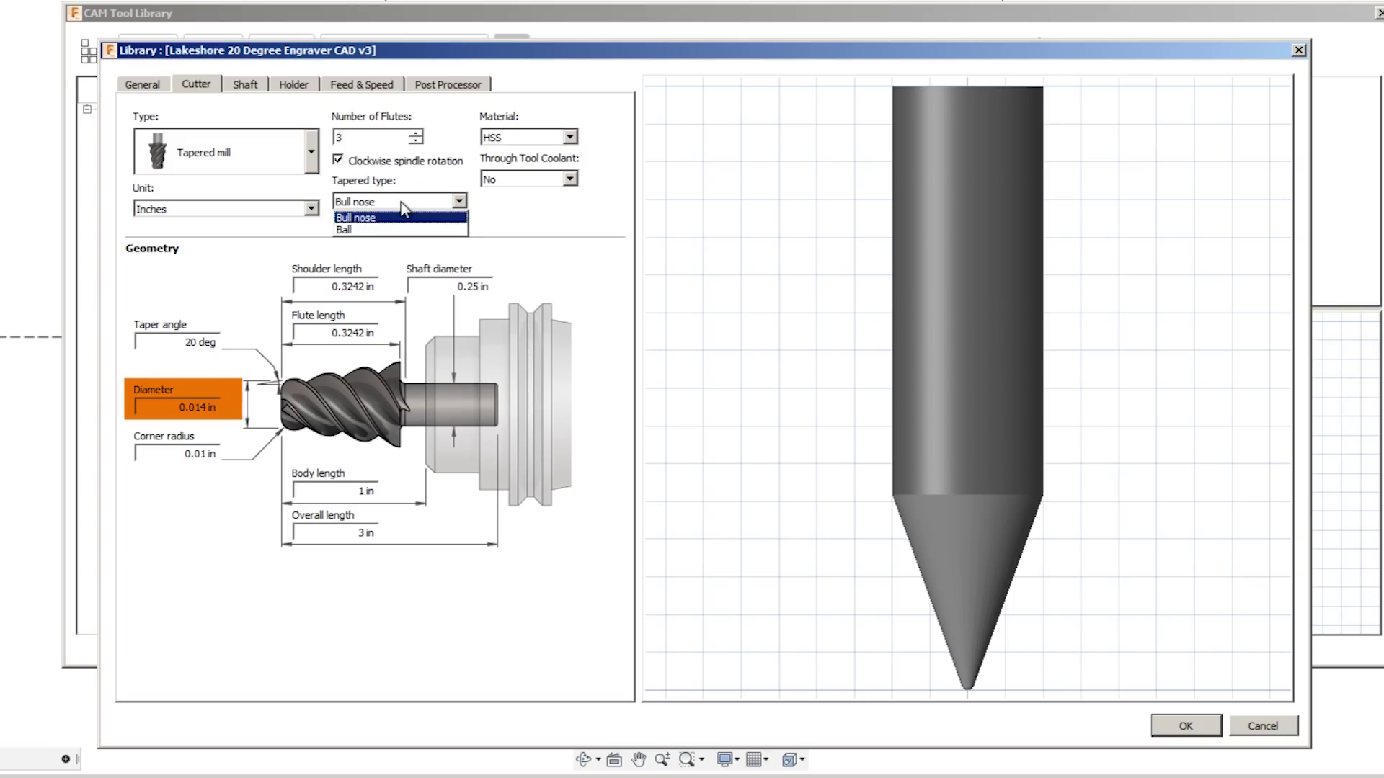
click(406, 230)
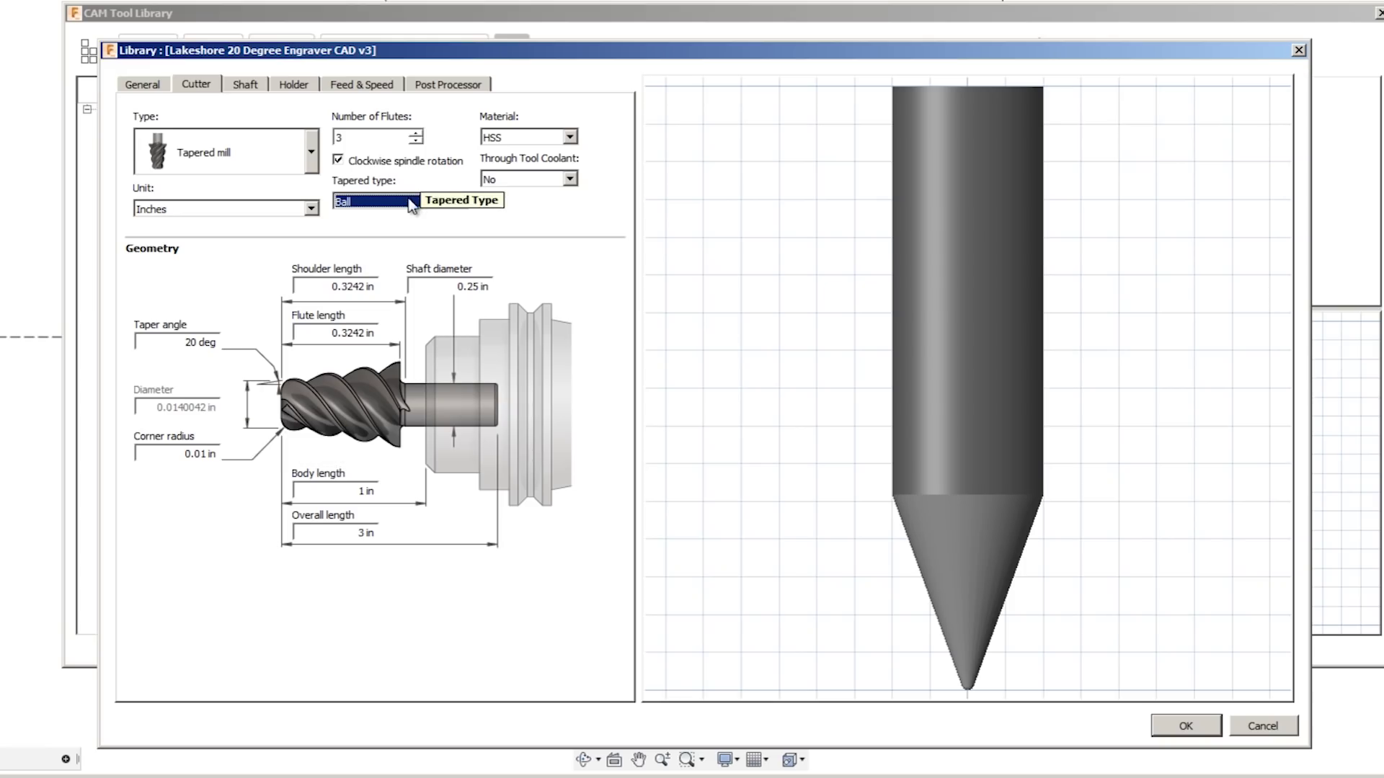
scroll(409, 209, up, 1)
scroll(409, 209, down, 1)
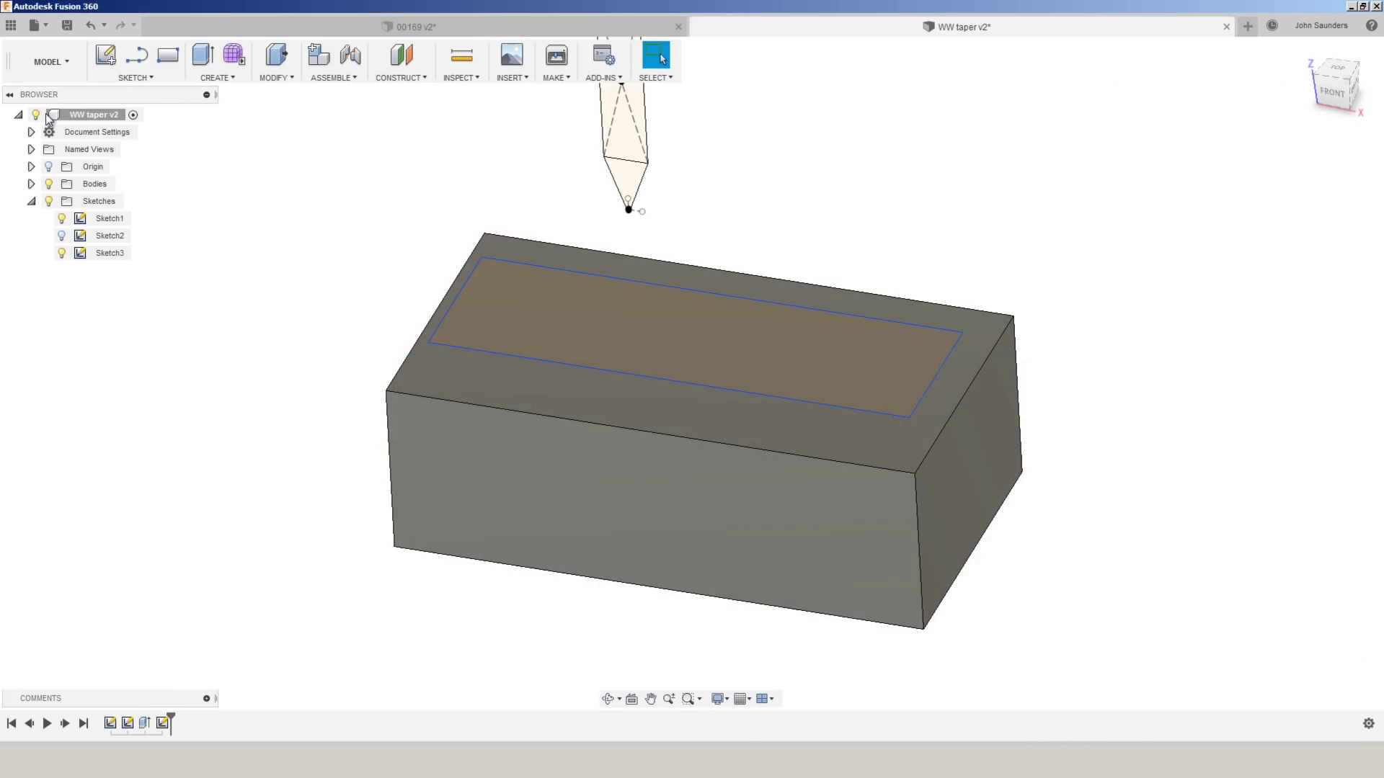
- Create a 2D Trace toolpath on the top face's edge loop with -0.01 in axial offset
click(52, 62)
click(62, 272)
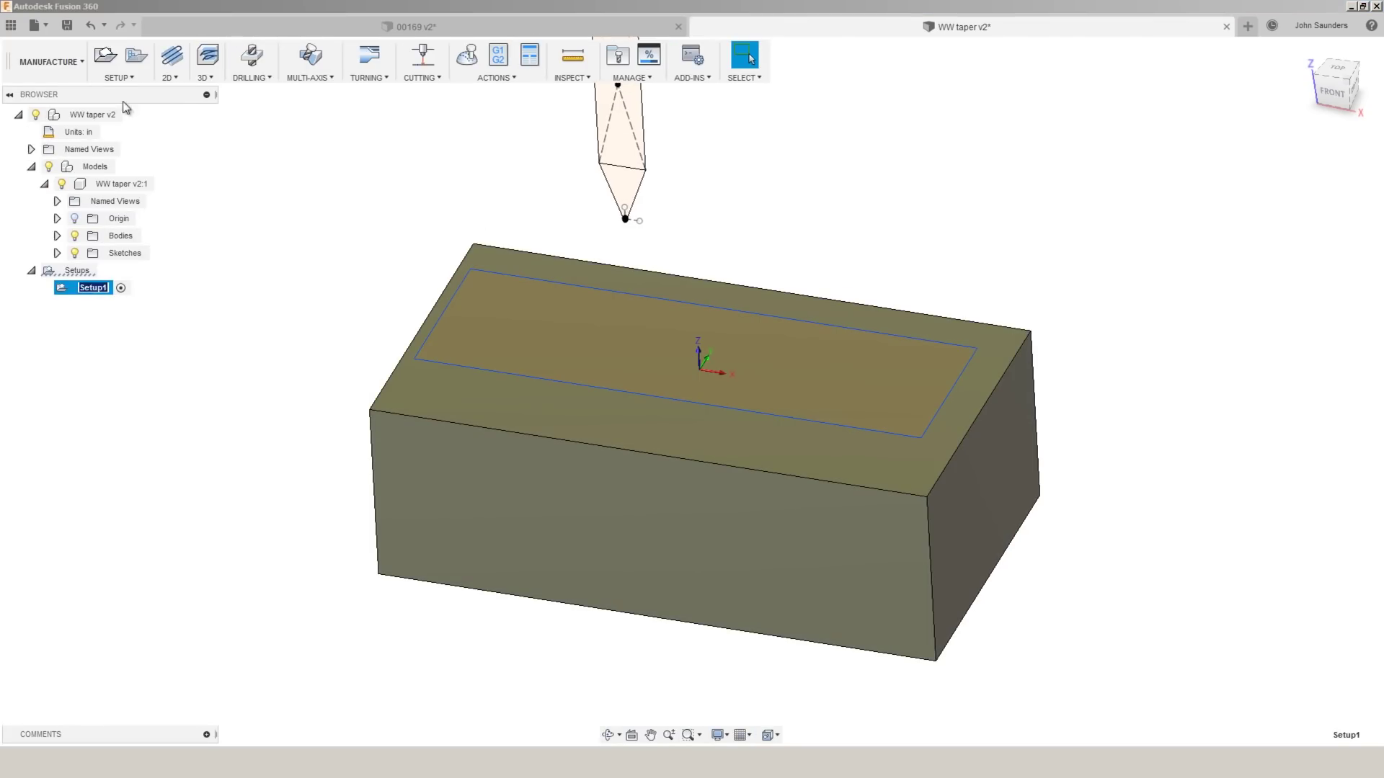
click(177, 80)
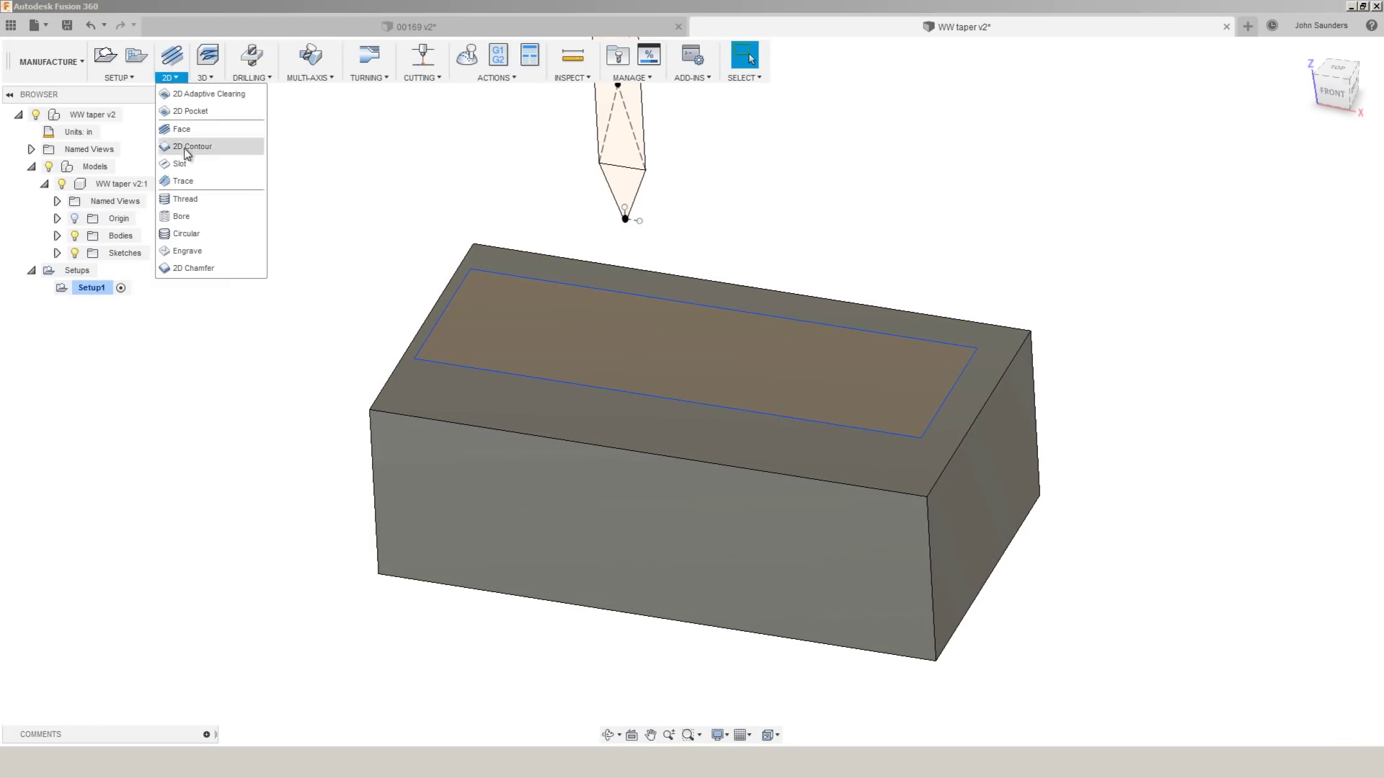
click(186, 181)
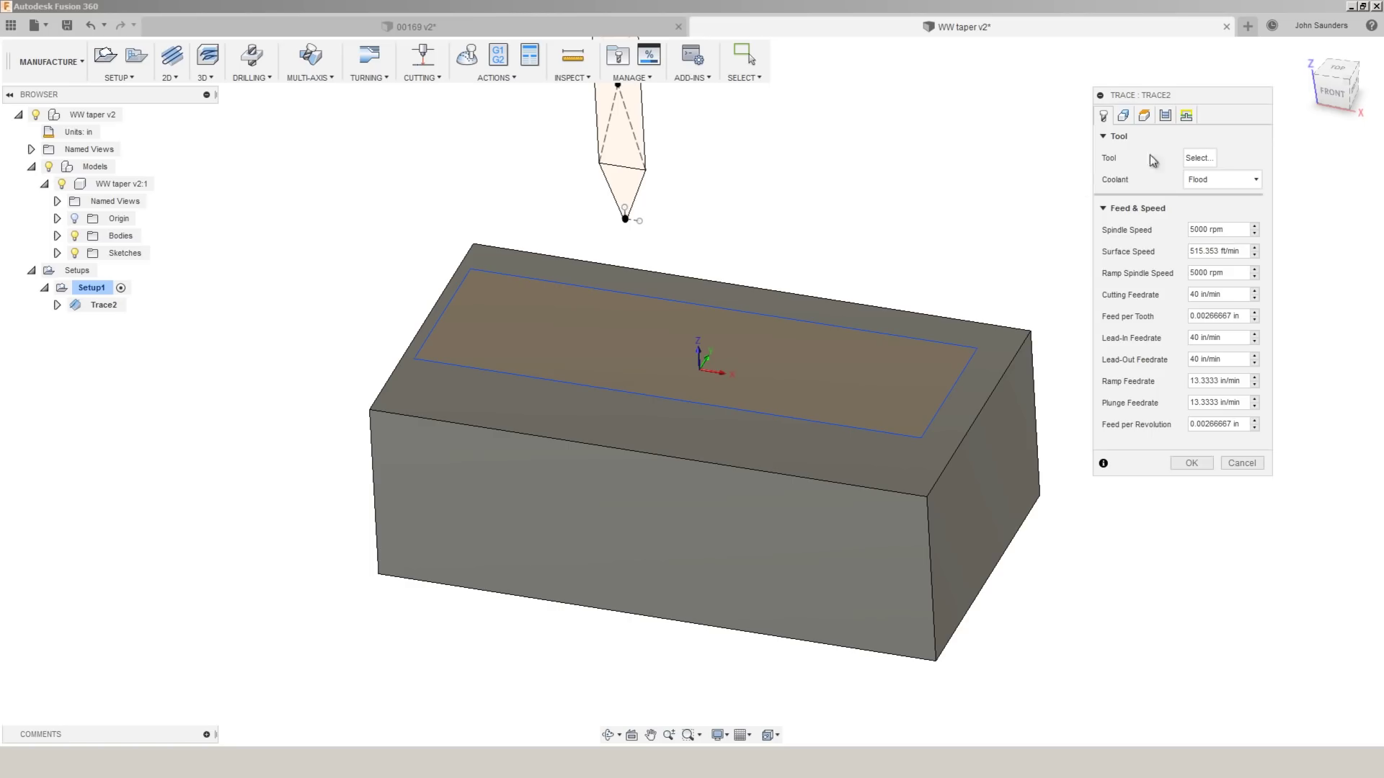
click(1123, 116)
click(941, 340)
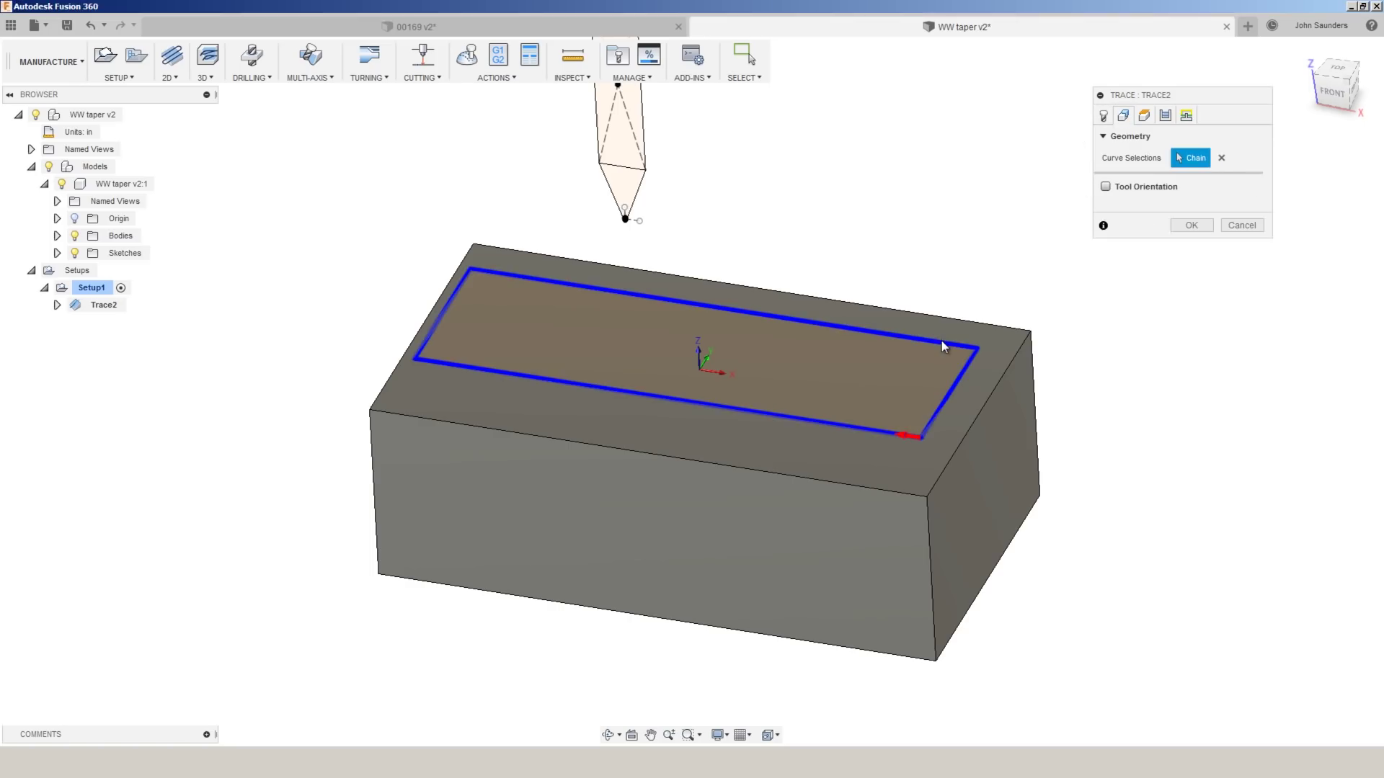
click(1165, 116)
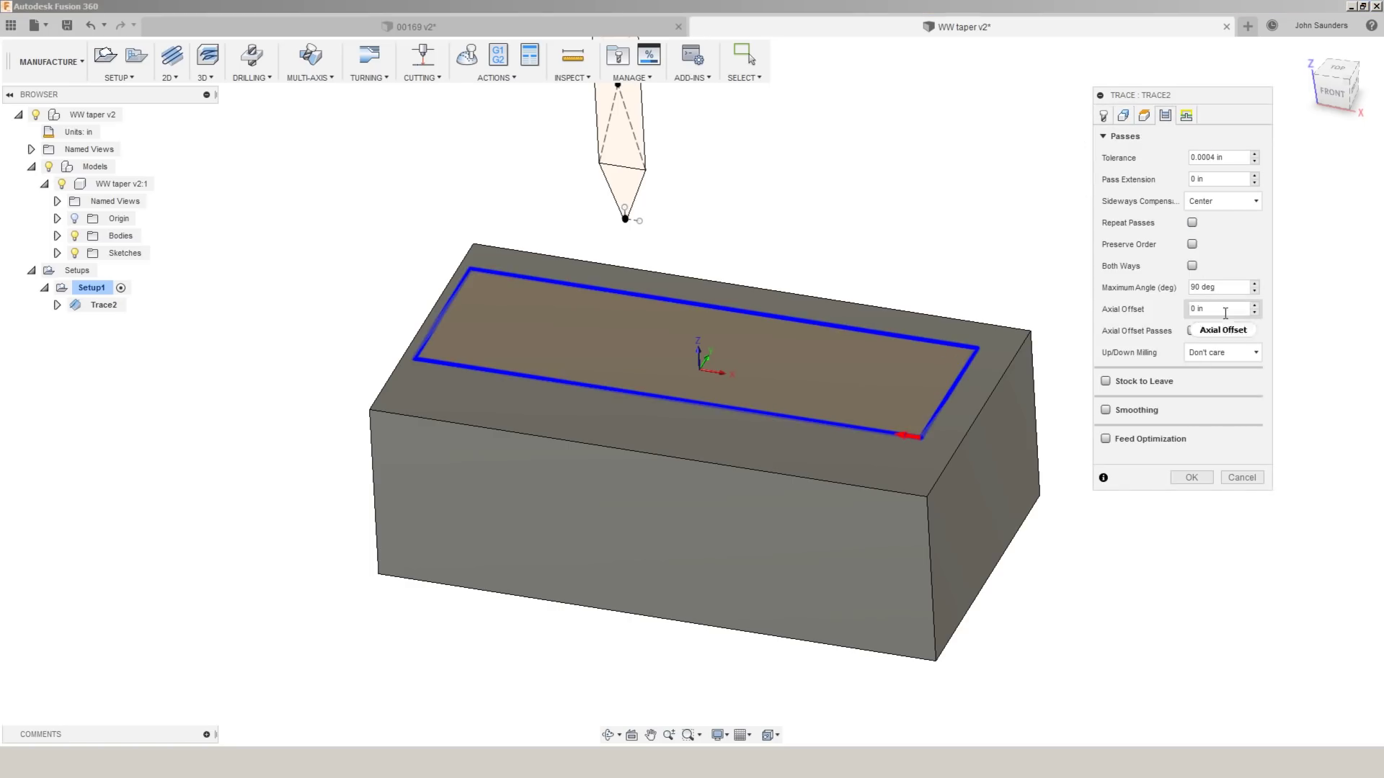
click(1189, 309)
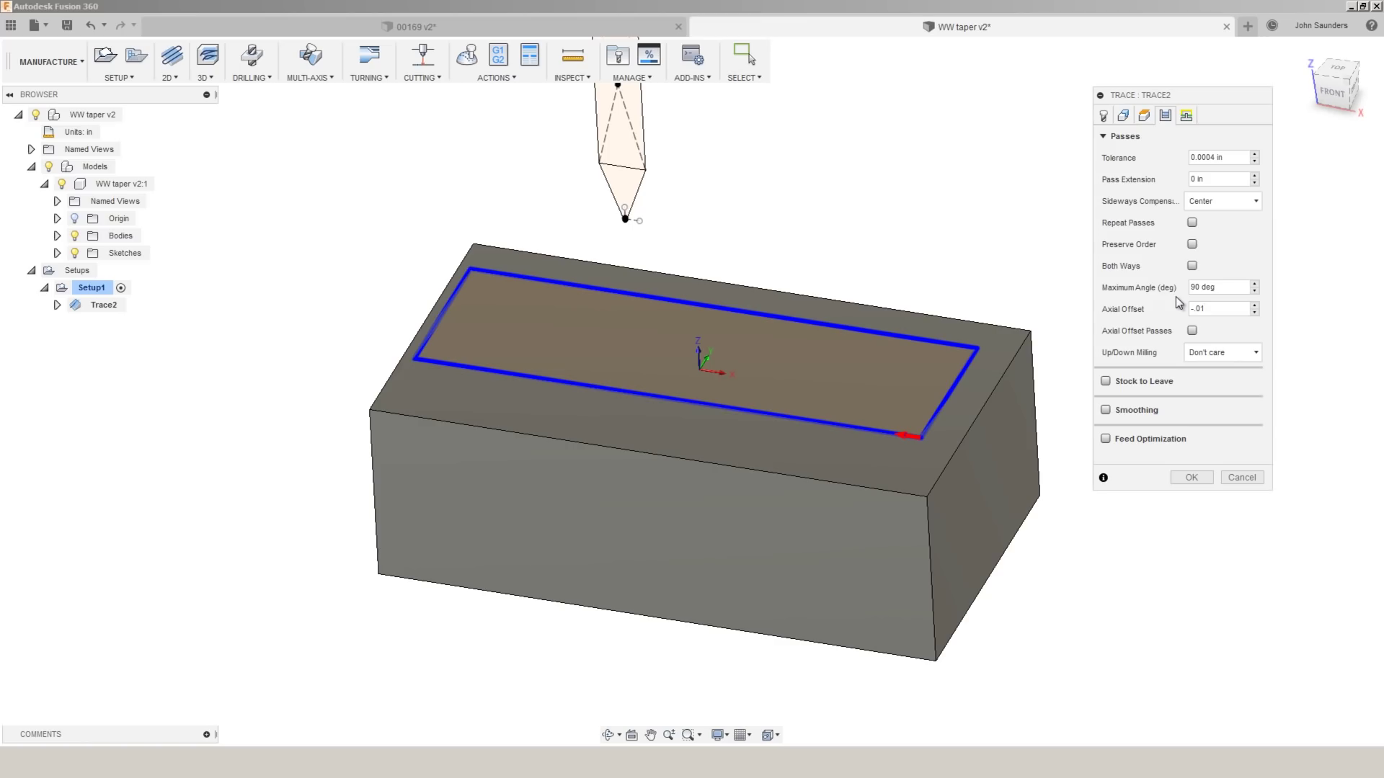
click(1190, 477)
- Generate Trace2 with the tapered engraver and simulate it from the front view
double_click(504, 234)
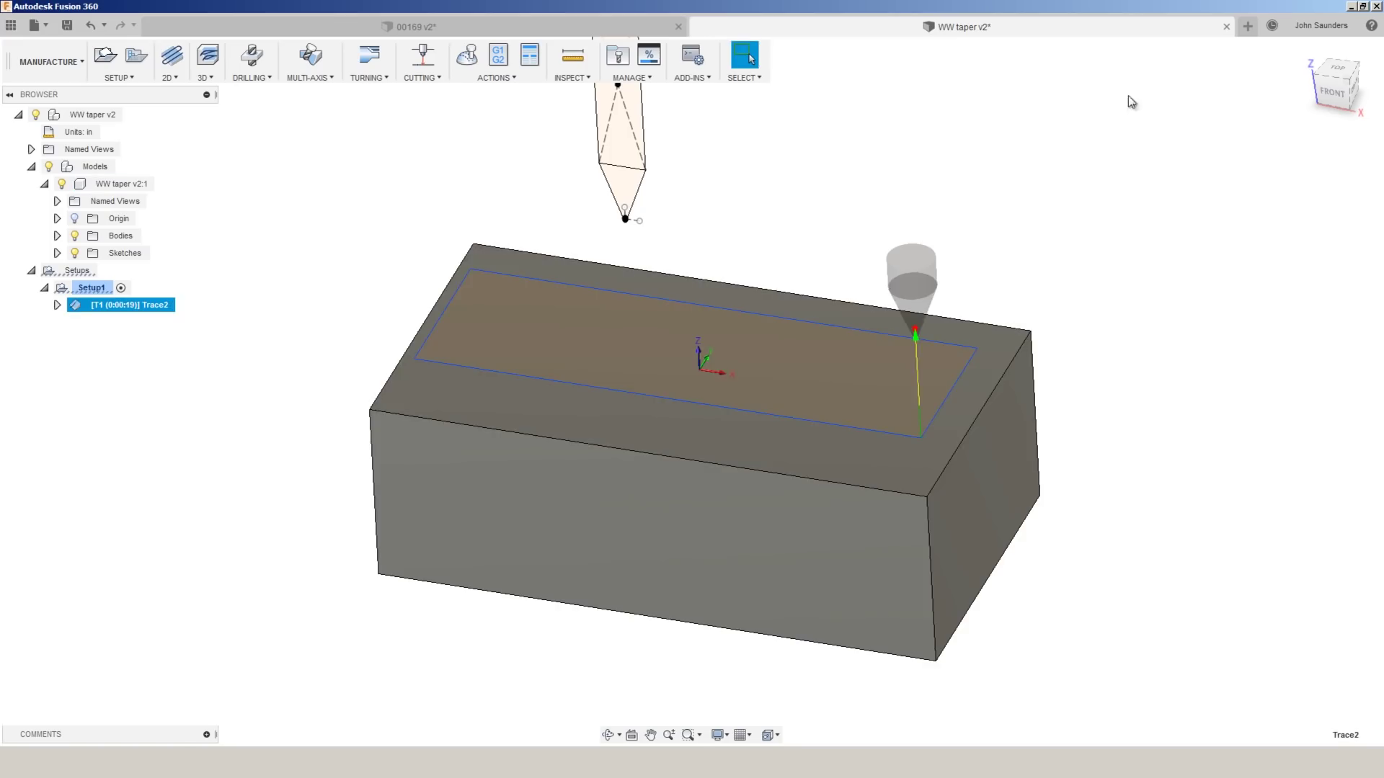
shift+middle_drag(355, 225, 689, 164)
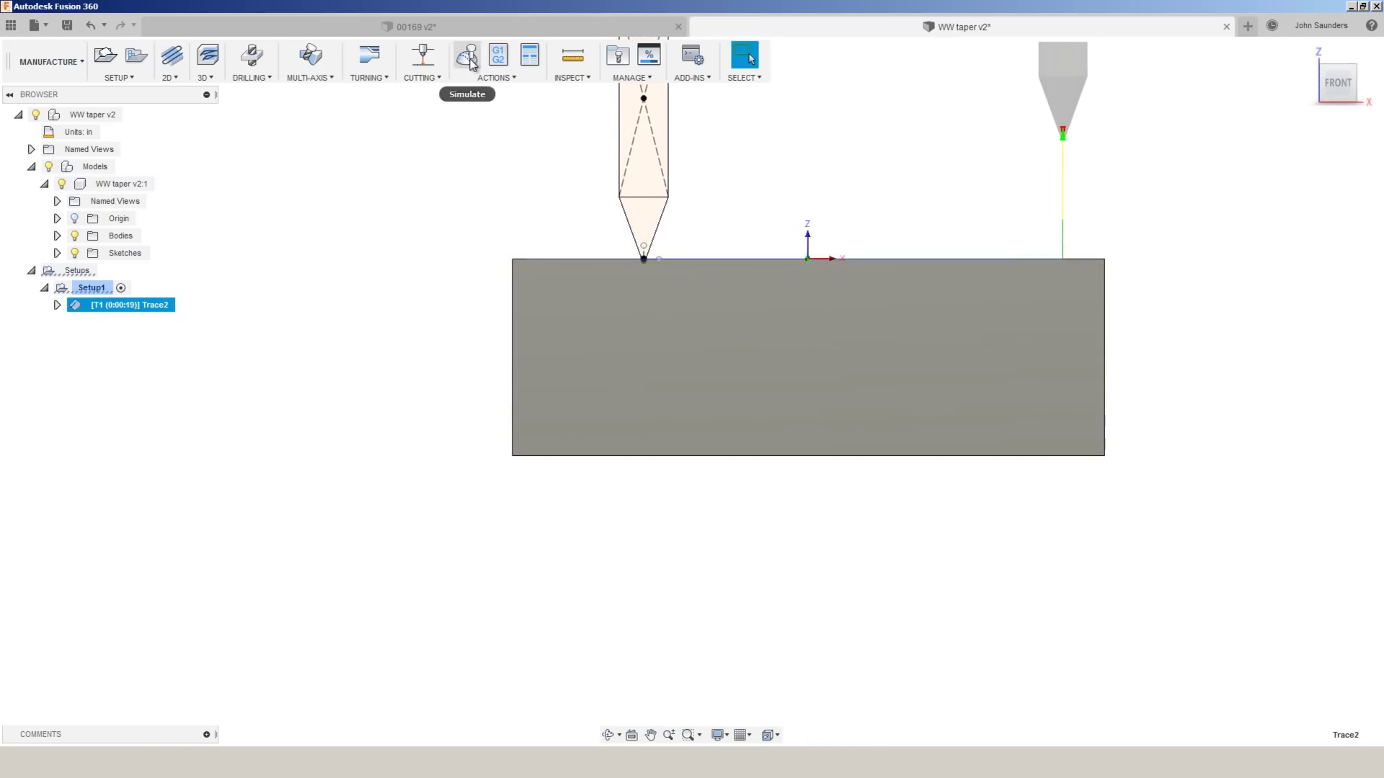
click(466, 55)
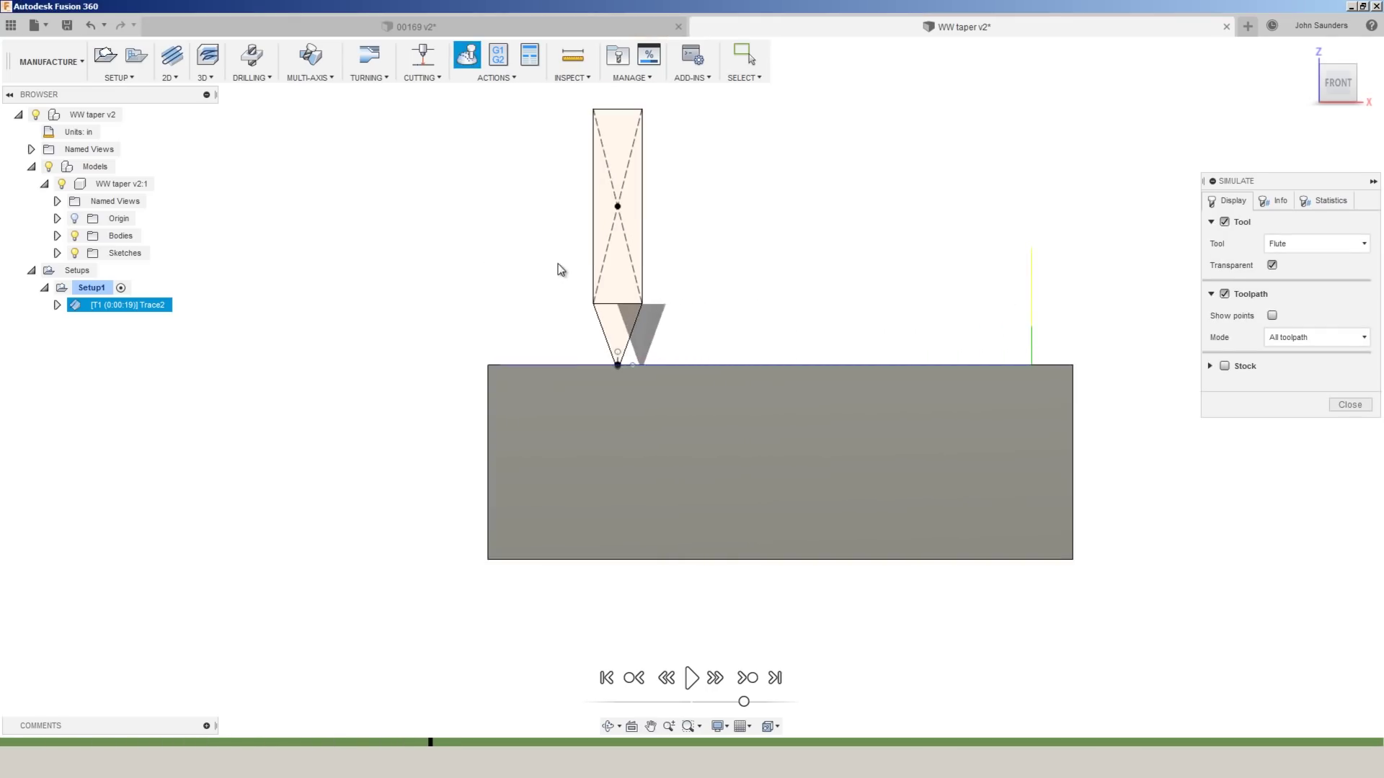
scroll(638, 313, up, 10)
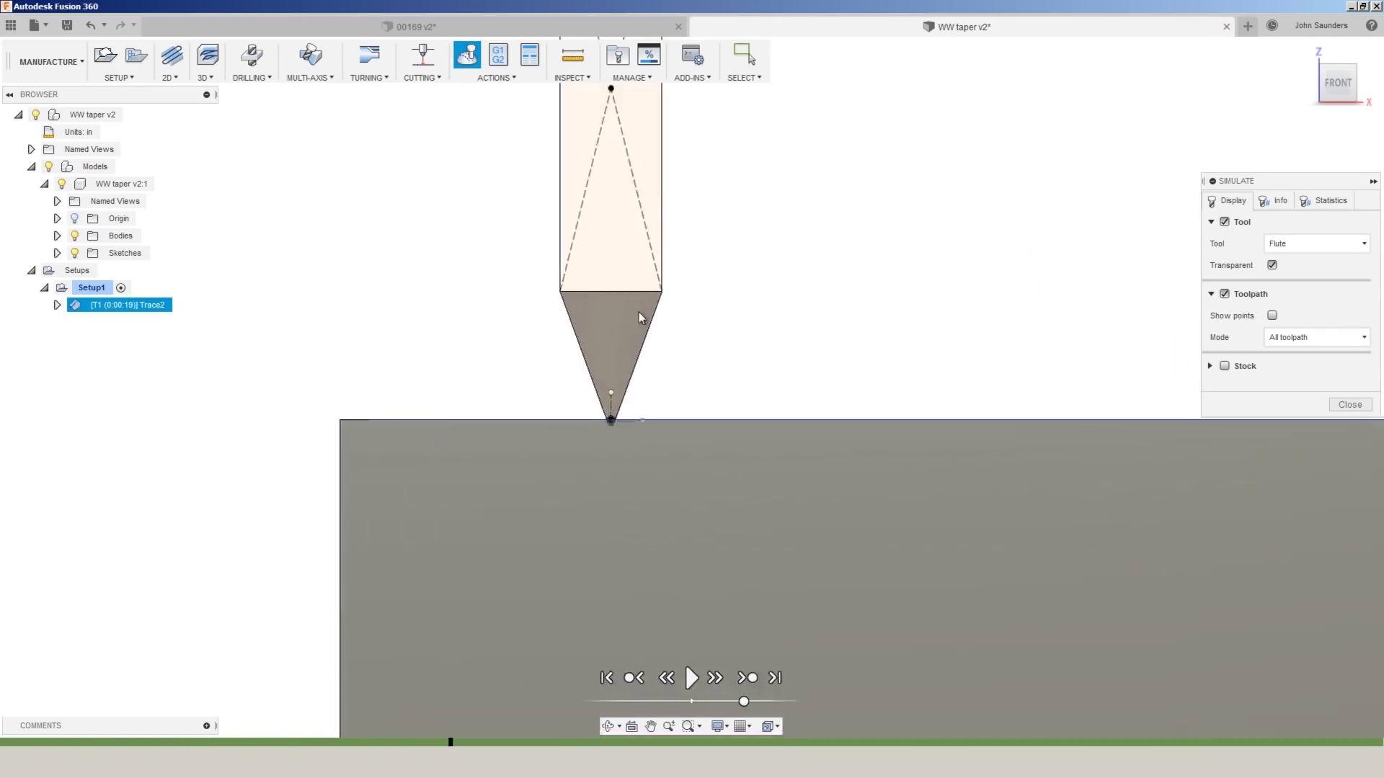
scroll(473, 413, up, 3)
scroll(477, 422, down, 5)
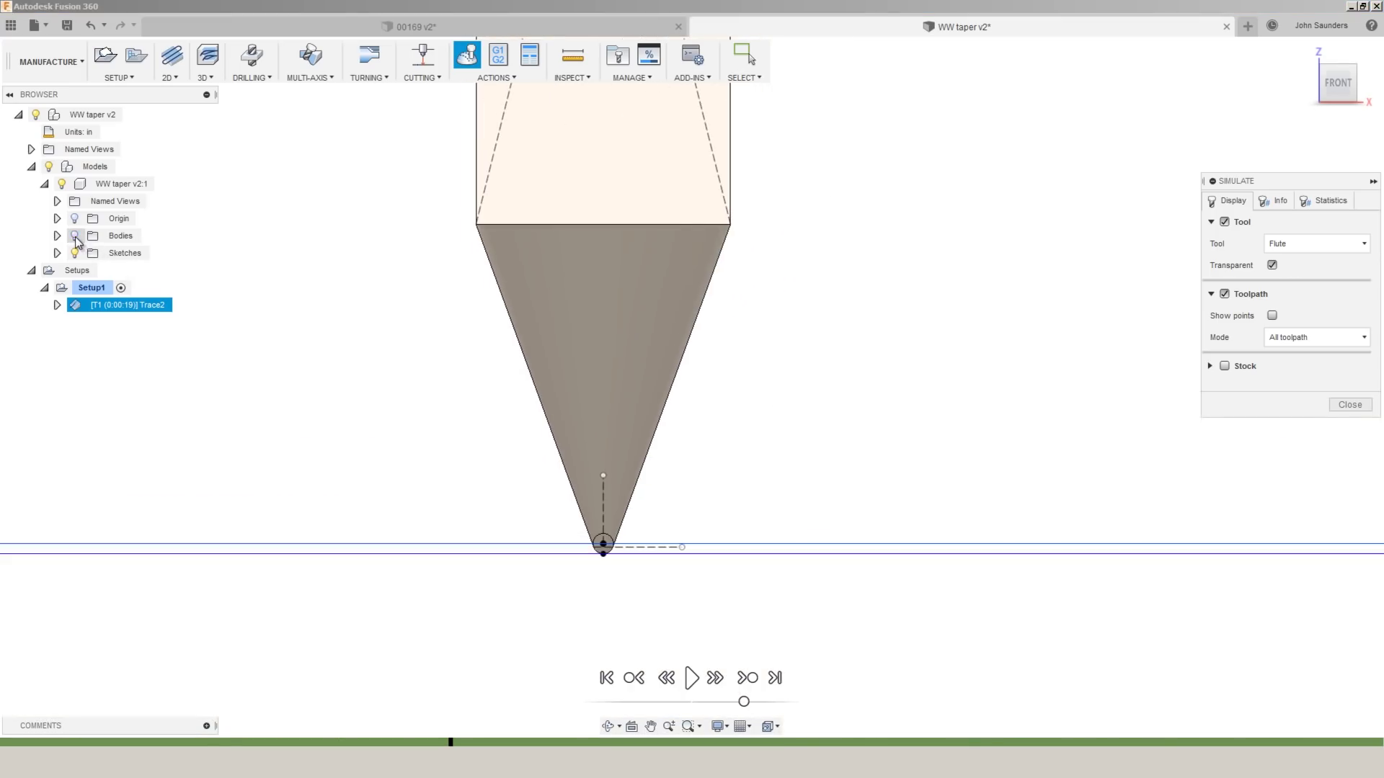
- Hide Sketch3, zoom in on the engraver's rounded tip, and close the simulation
click(57, 253)
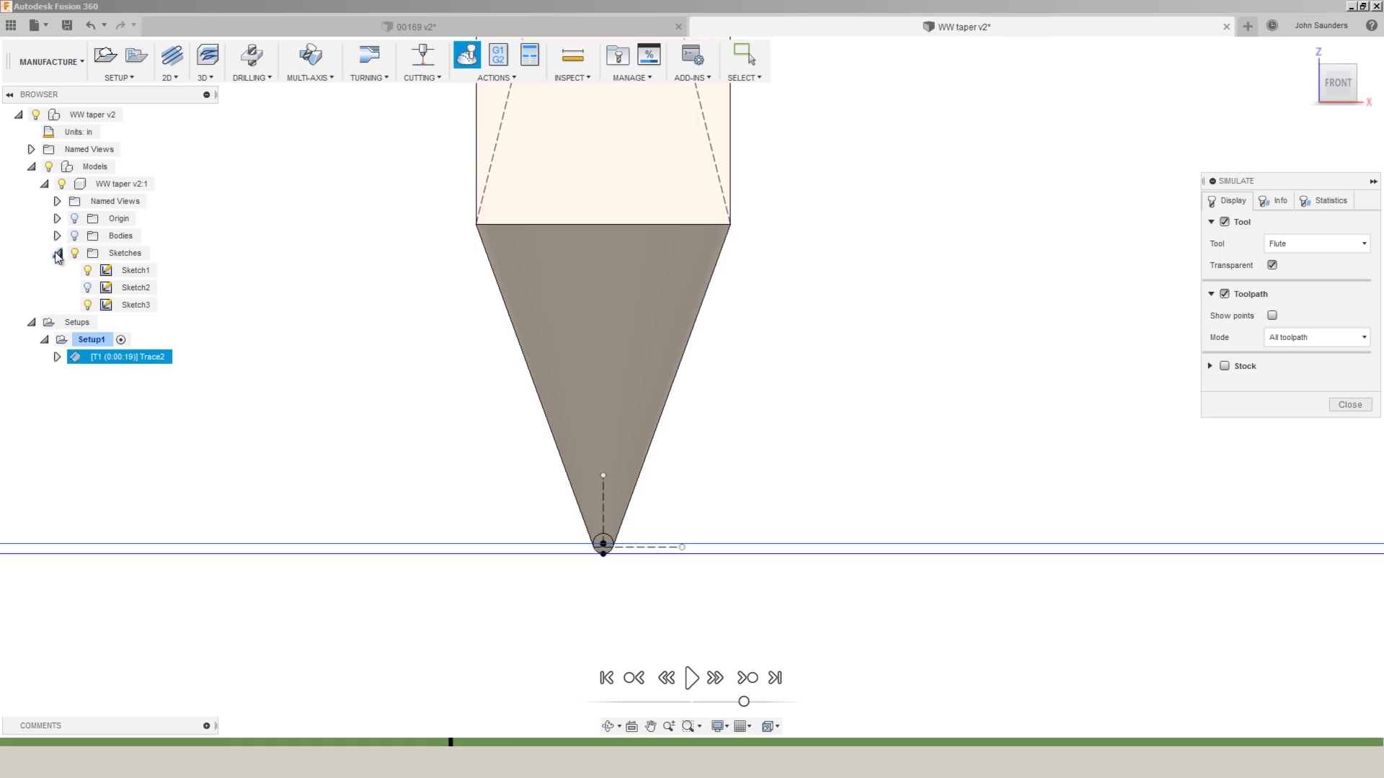
click(88, 306)
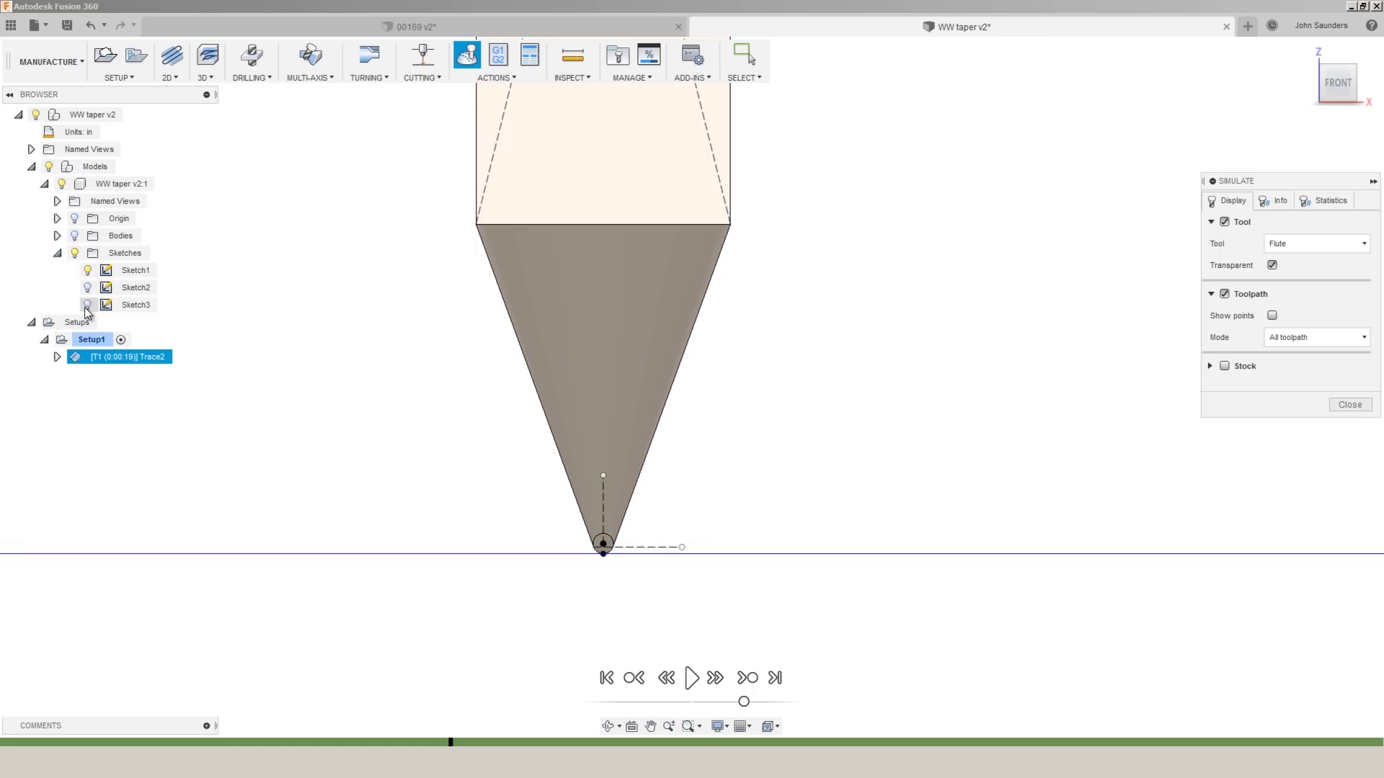
click(324, 330)
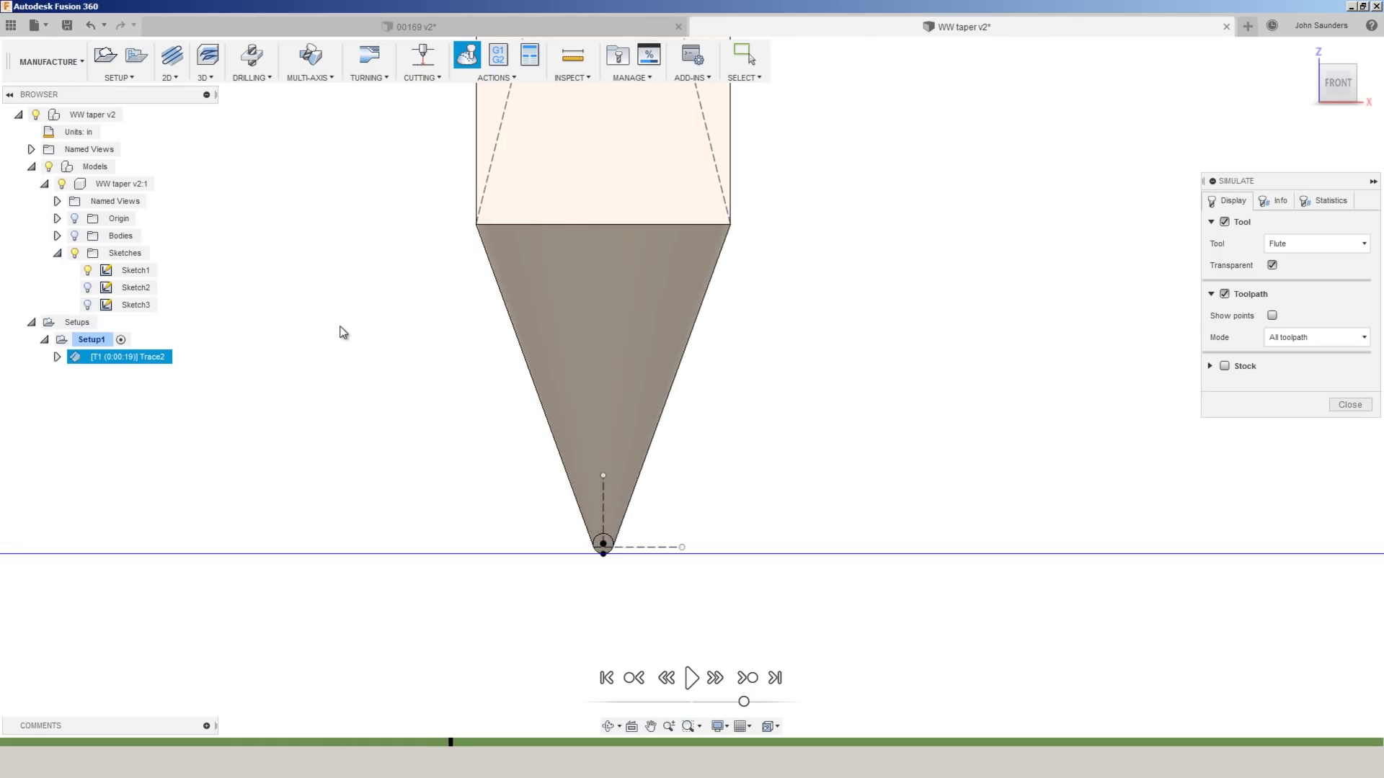
scroll(632, 550, up, 10)
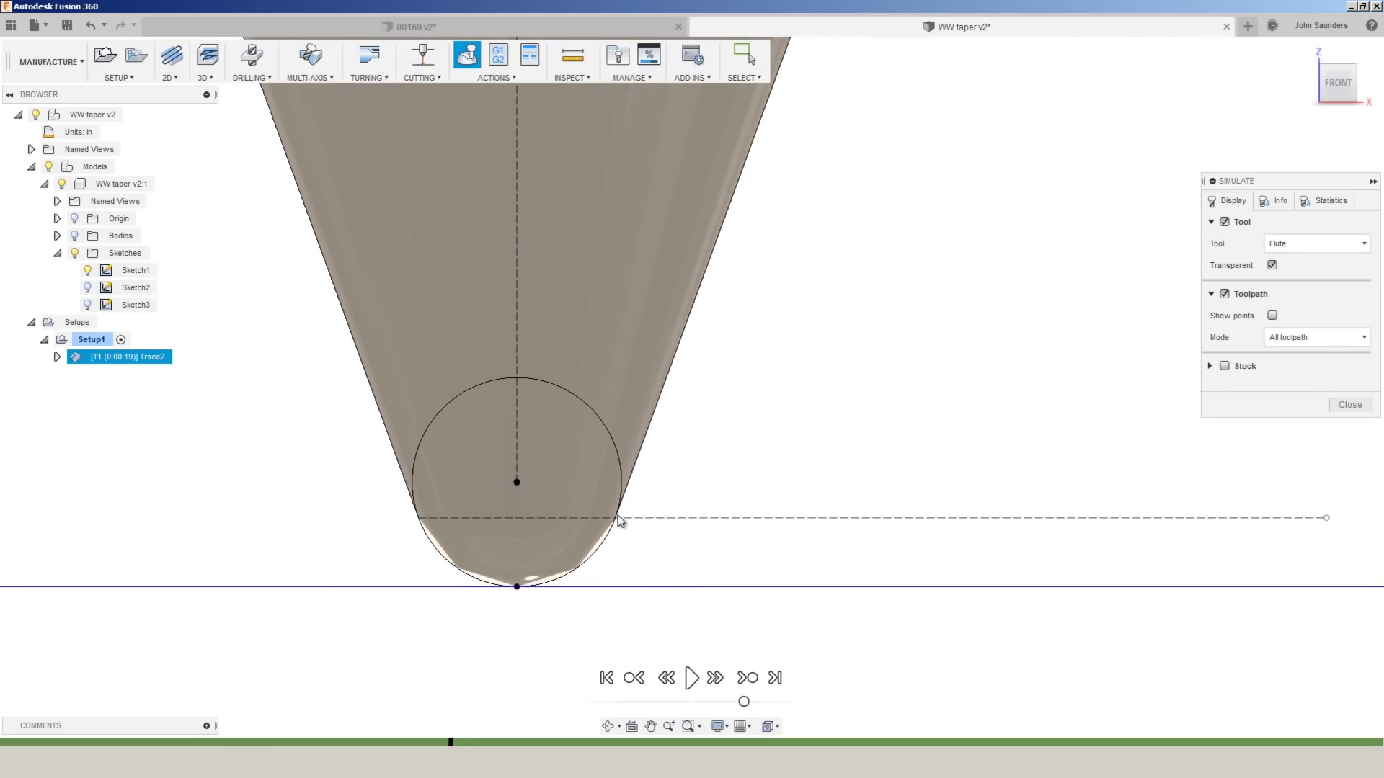
scroll(447, 548, up, 3)
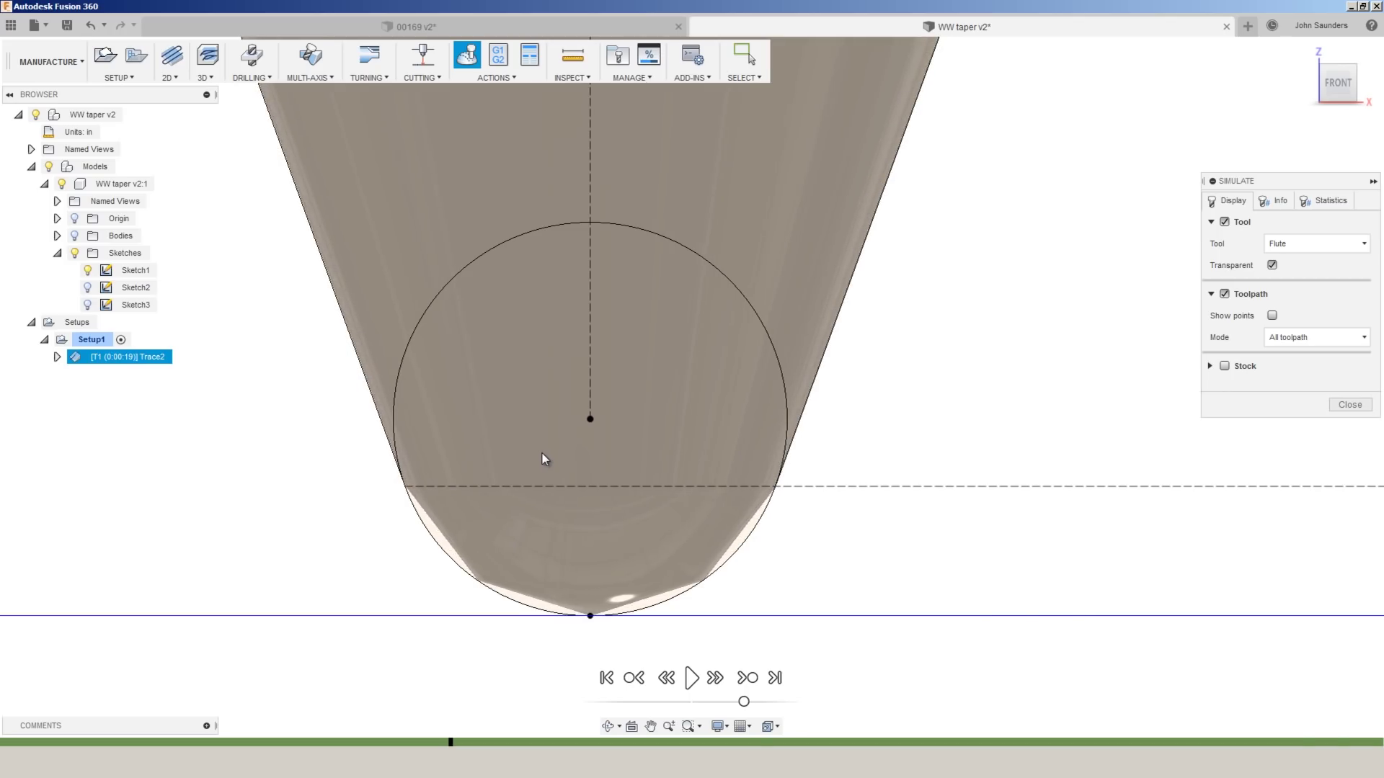
click(1335, 406)
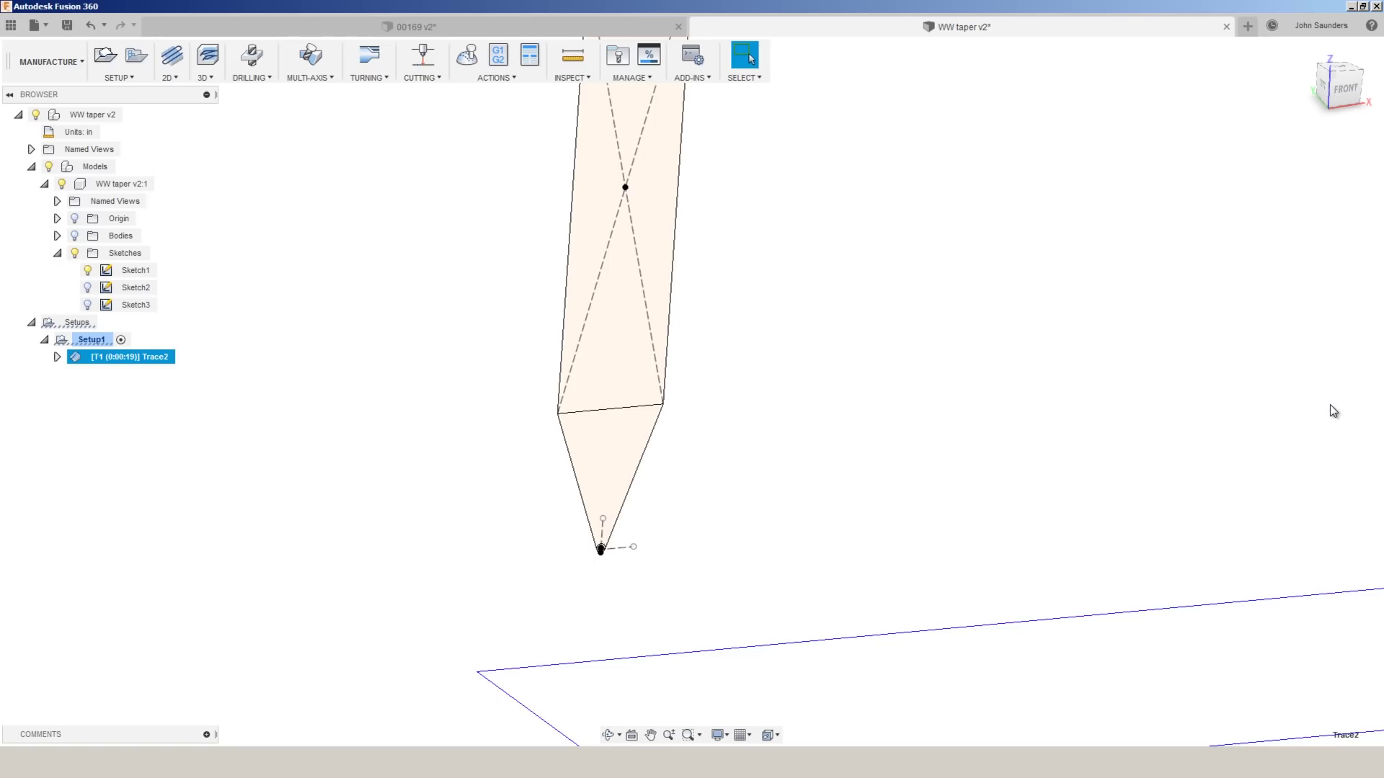